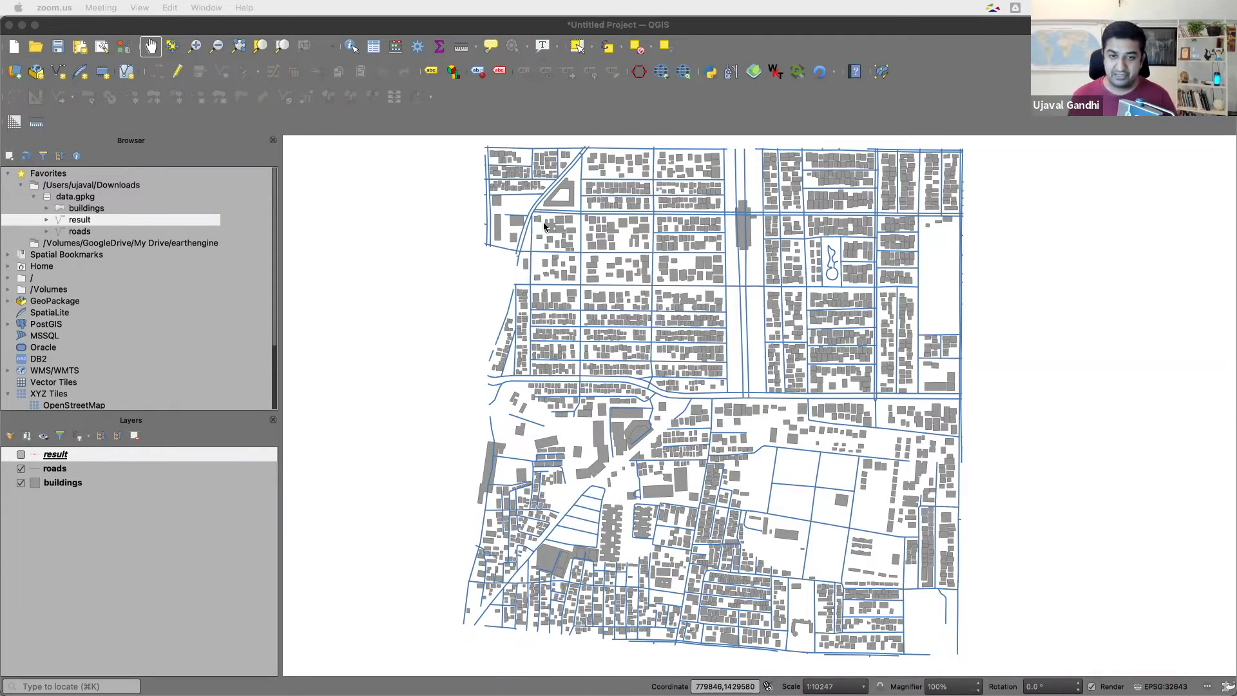
Zoom and pan the map to the dense blocks around the triangular building.
scroll(556, 191, up, 1)
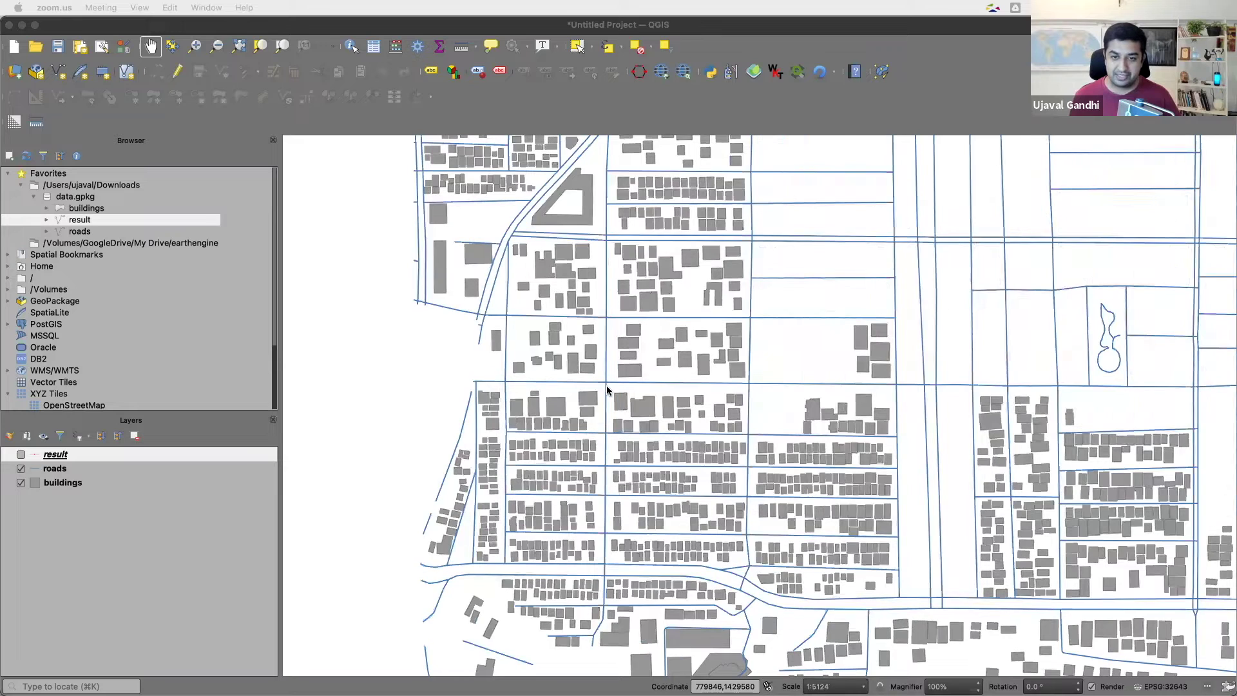
drag(557, 193, 610, 297)
scroll(610, 295, up, 1)
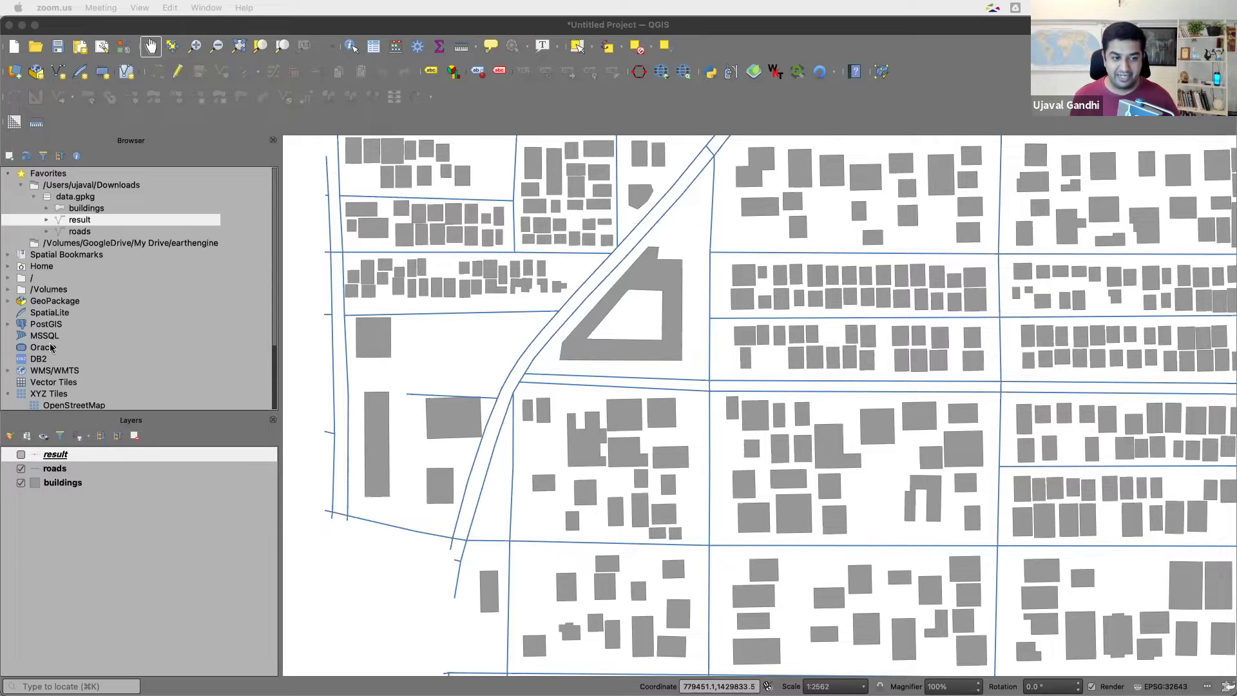
click(22, 455)
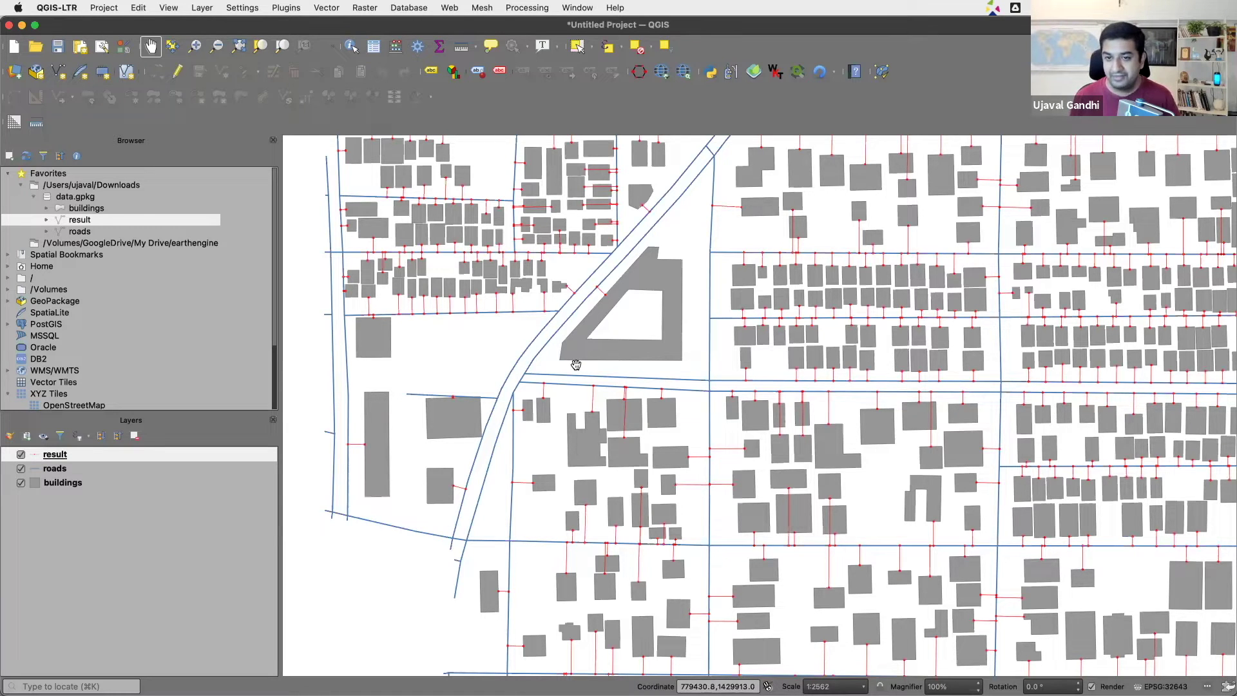
scroll(725, 267, up, 1)
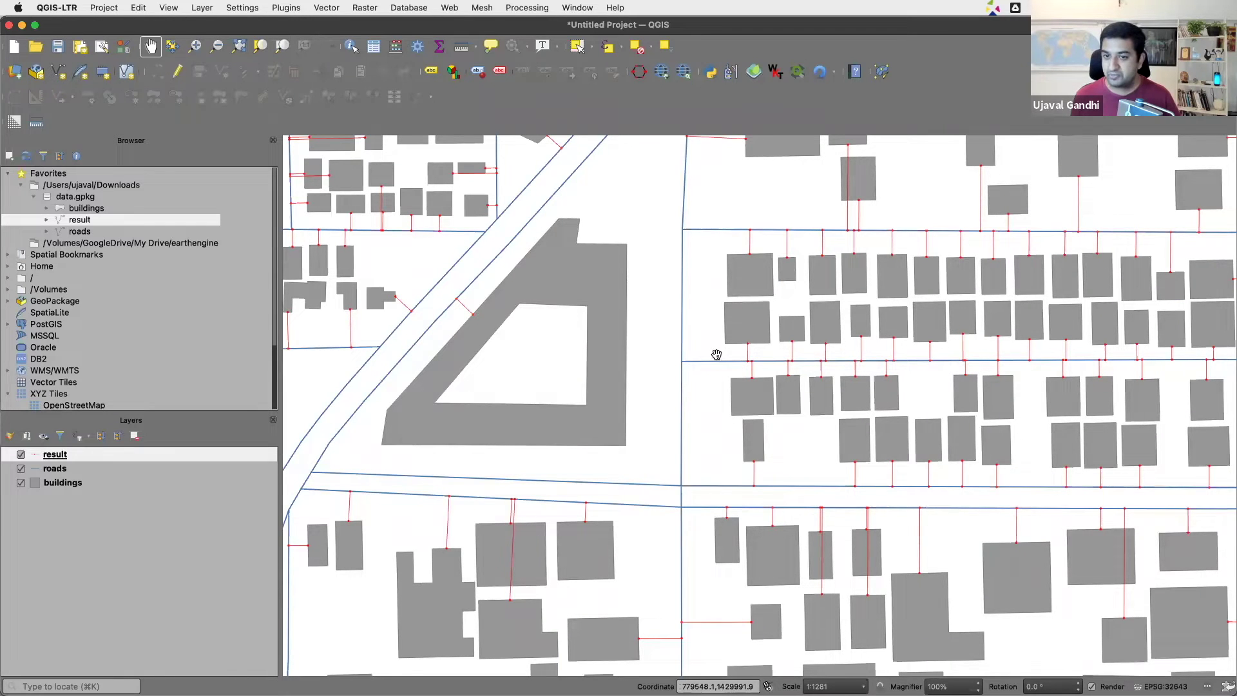
drag(782, 395, 1004, 419)
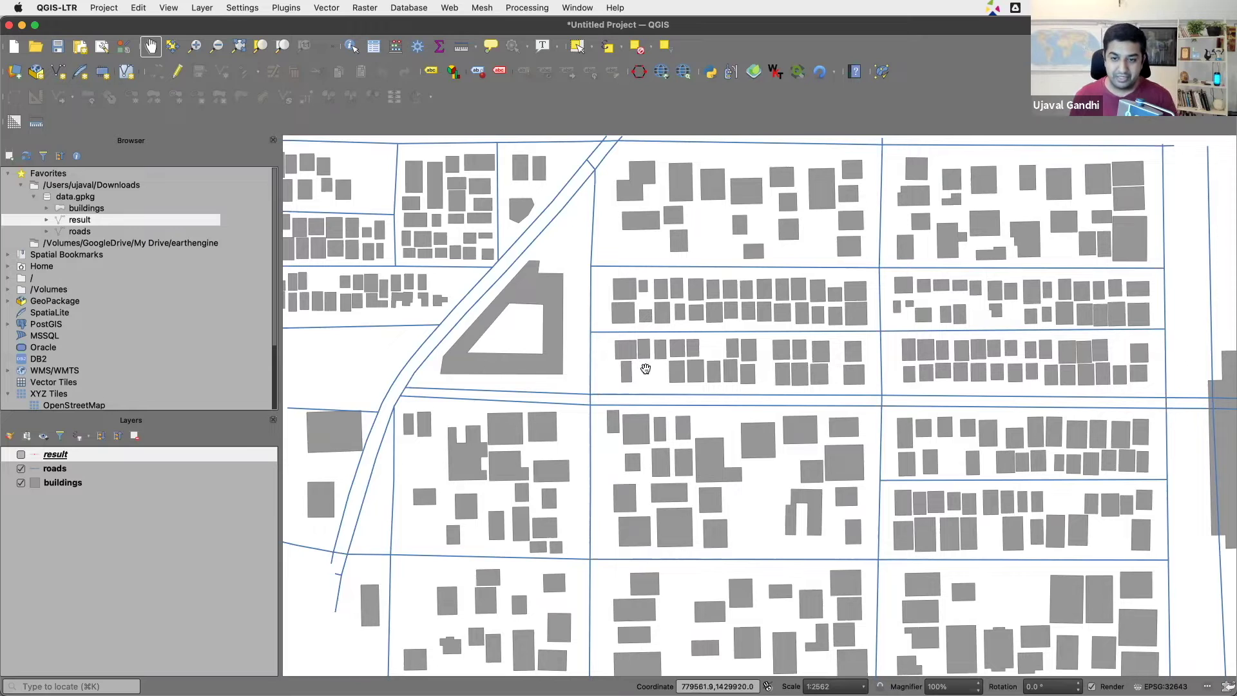
scroll(652, 363, down, 1)
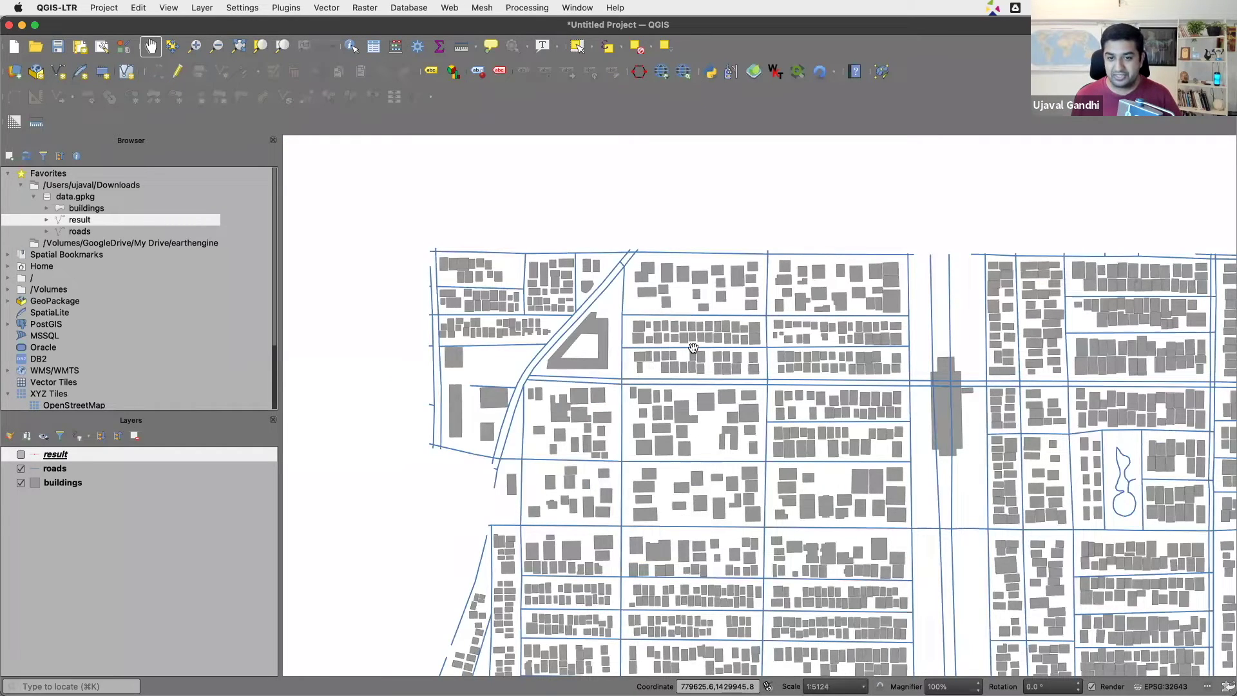
scroll(693, 348, up, 1)
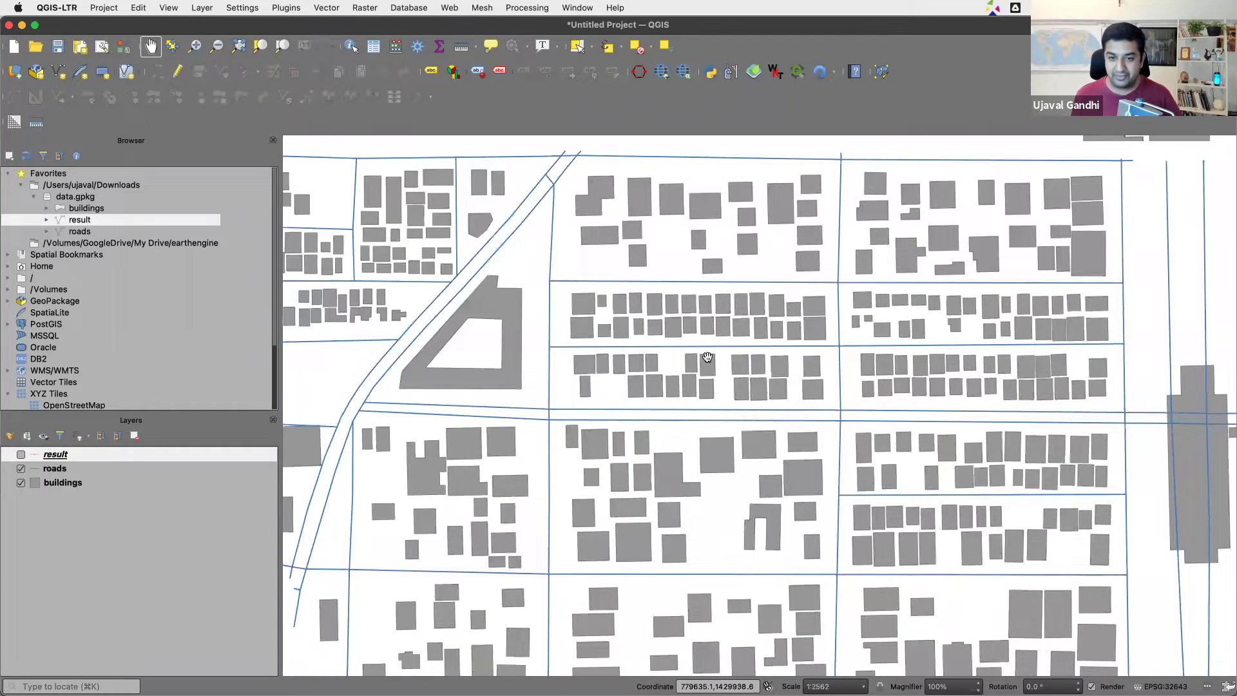
scroll(707, 356, up, 1)
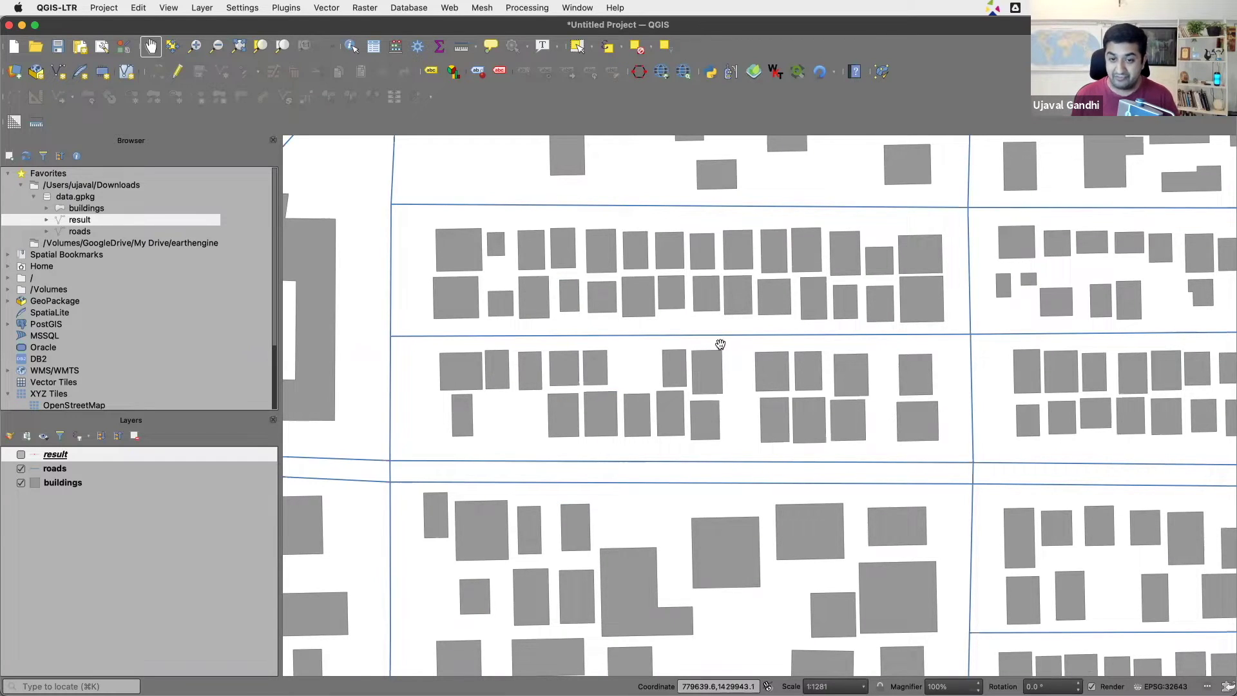
scroll(700, 359, up, 1)
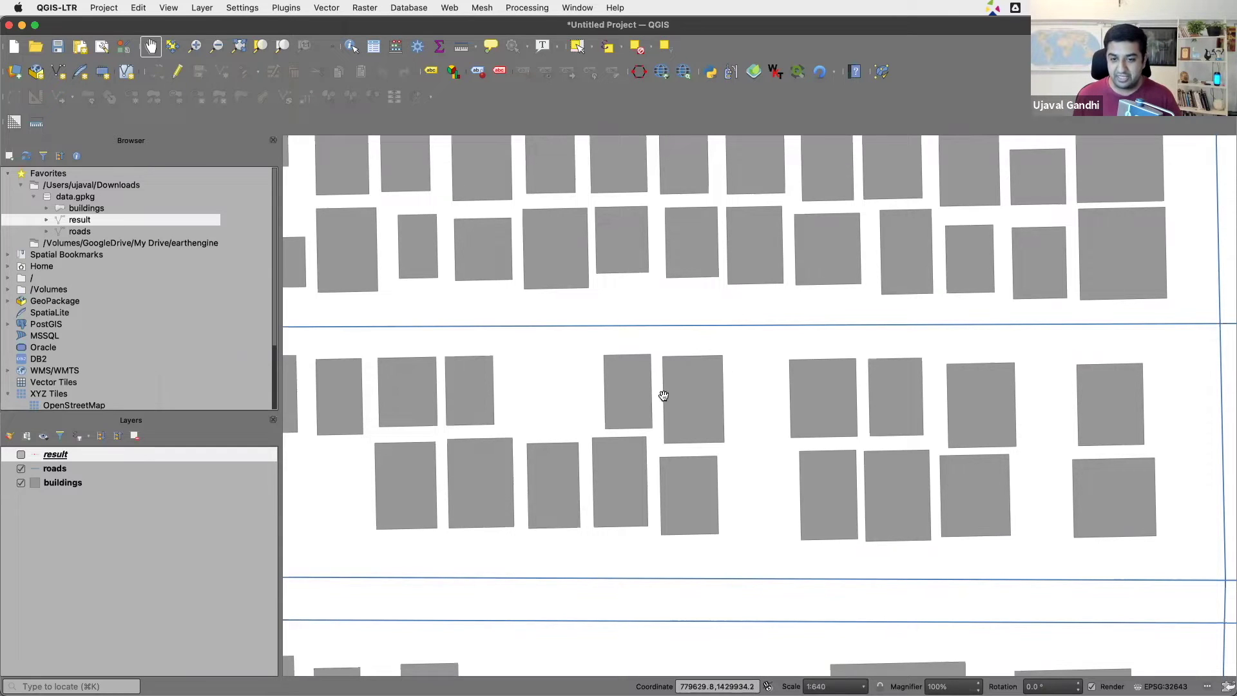
scroll(699, 419, down, 1)
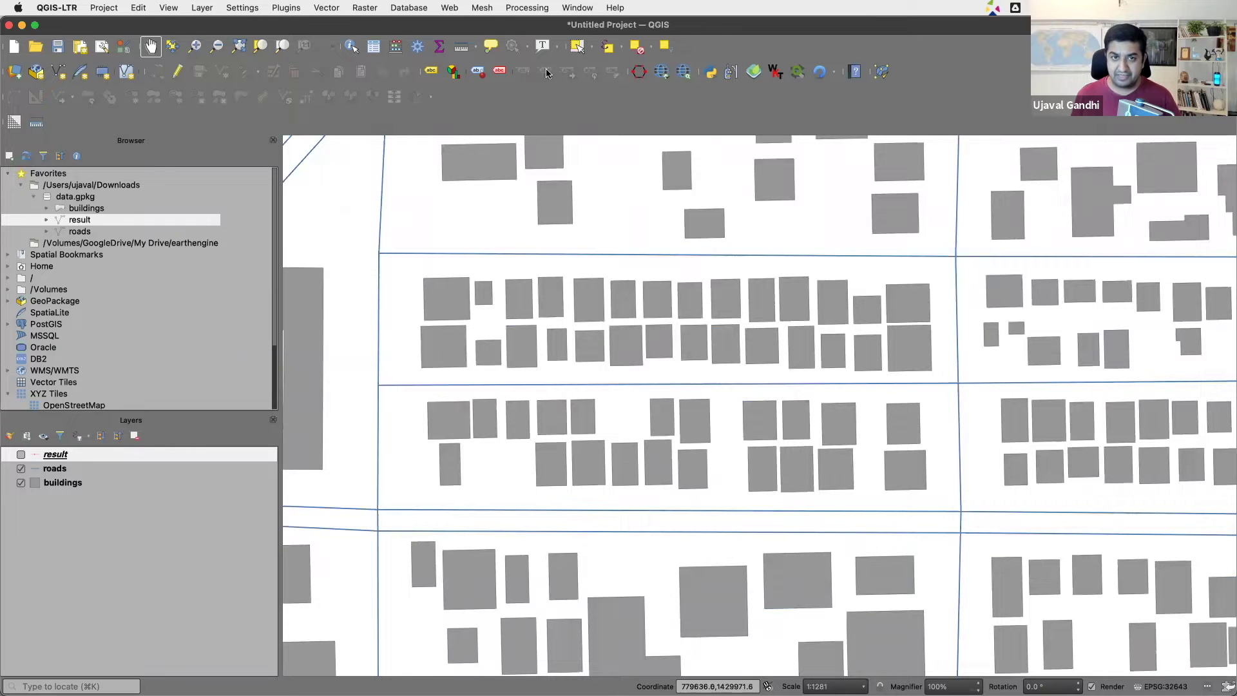
click(527, 7)
Run Polygons to lines on the buildings layer to produce a Lines outline layer.
click(530, 26)
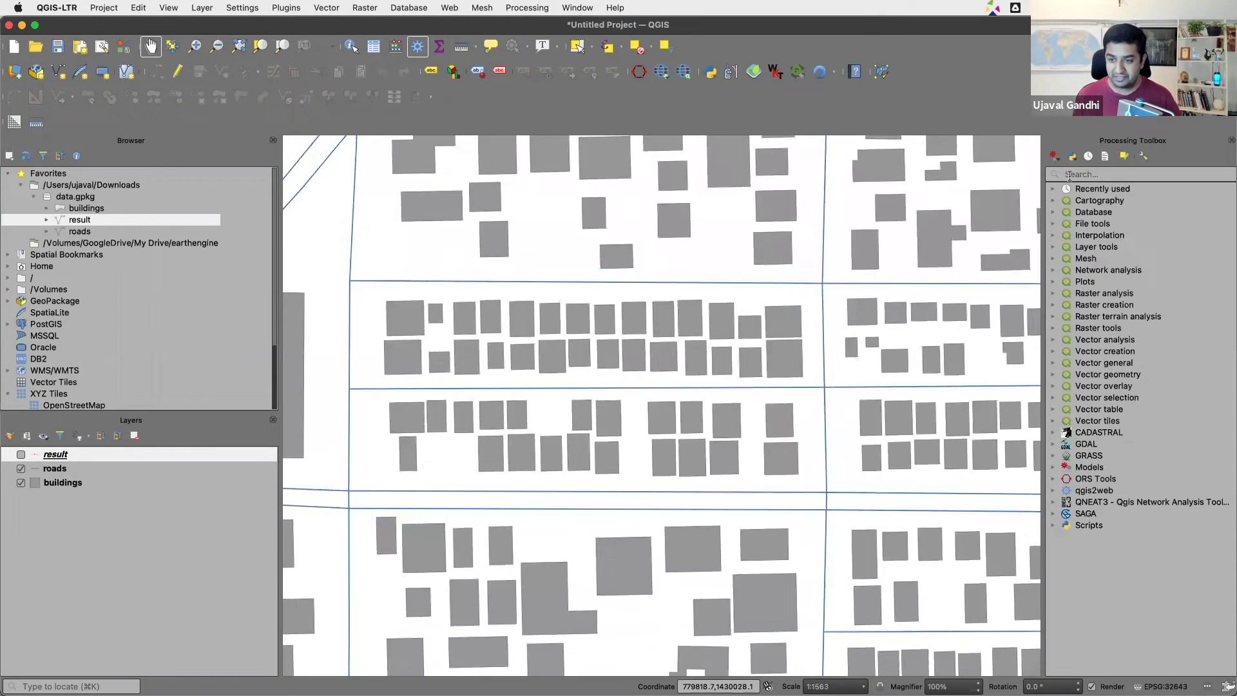
click(1069, 175)
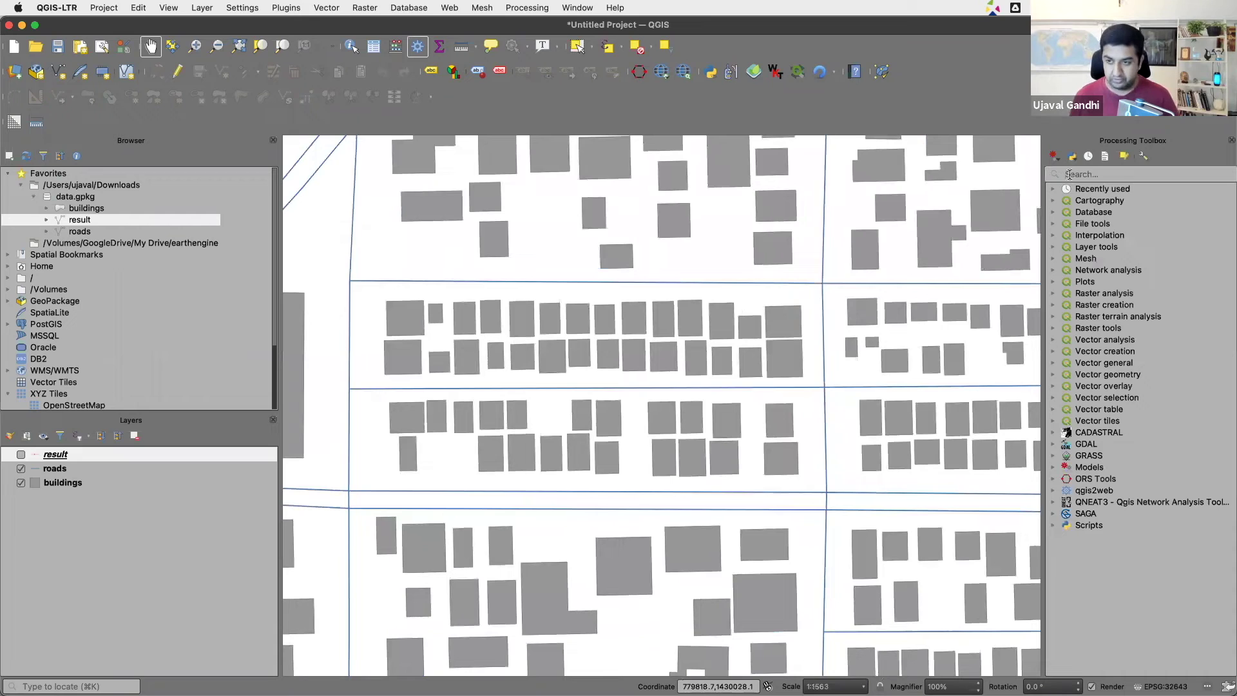
text(centr)
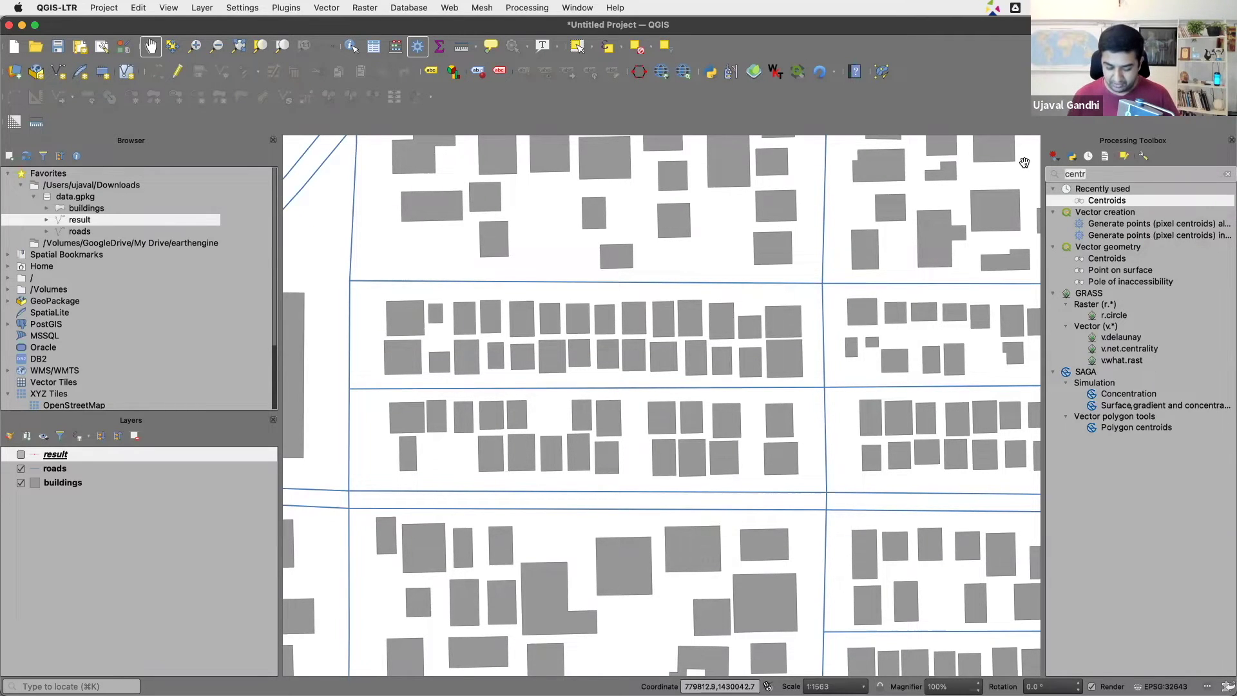
key(BackSpace)
key(BackSpace)
key(BackSpace)
key(BackSpace)
key(BackSpace)
text(polygons)
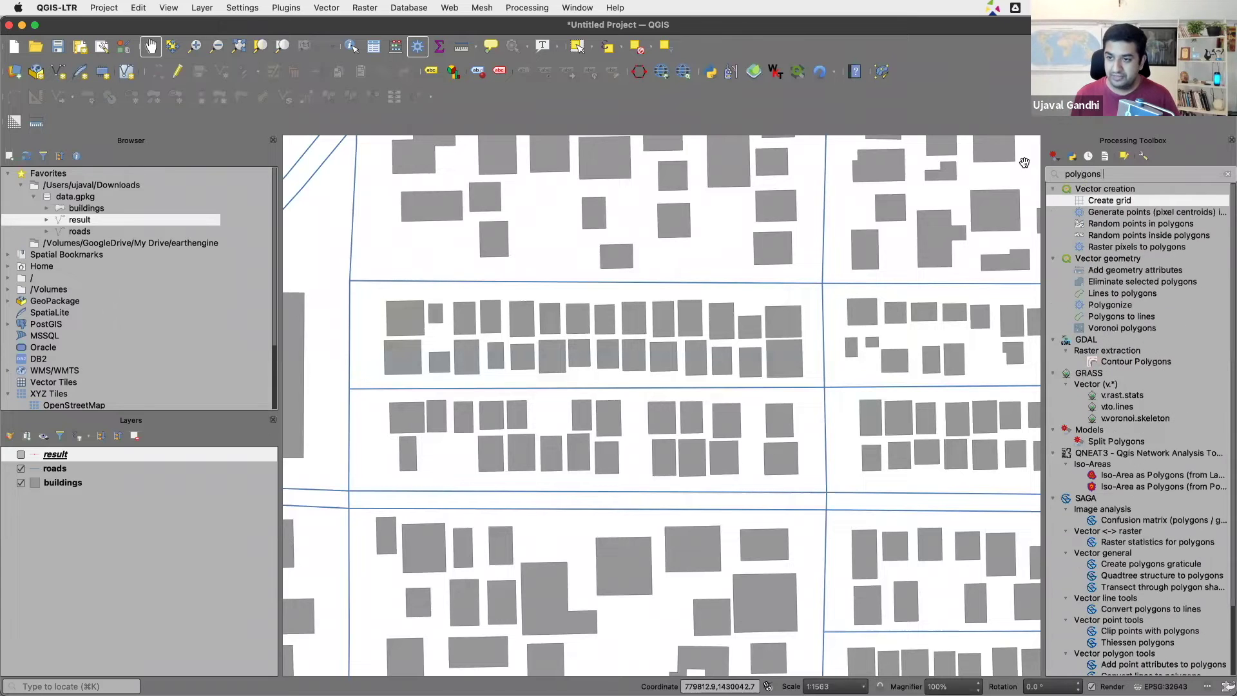
text( to l)
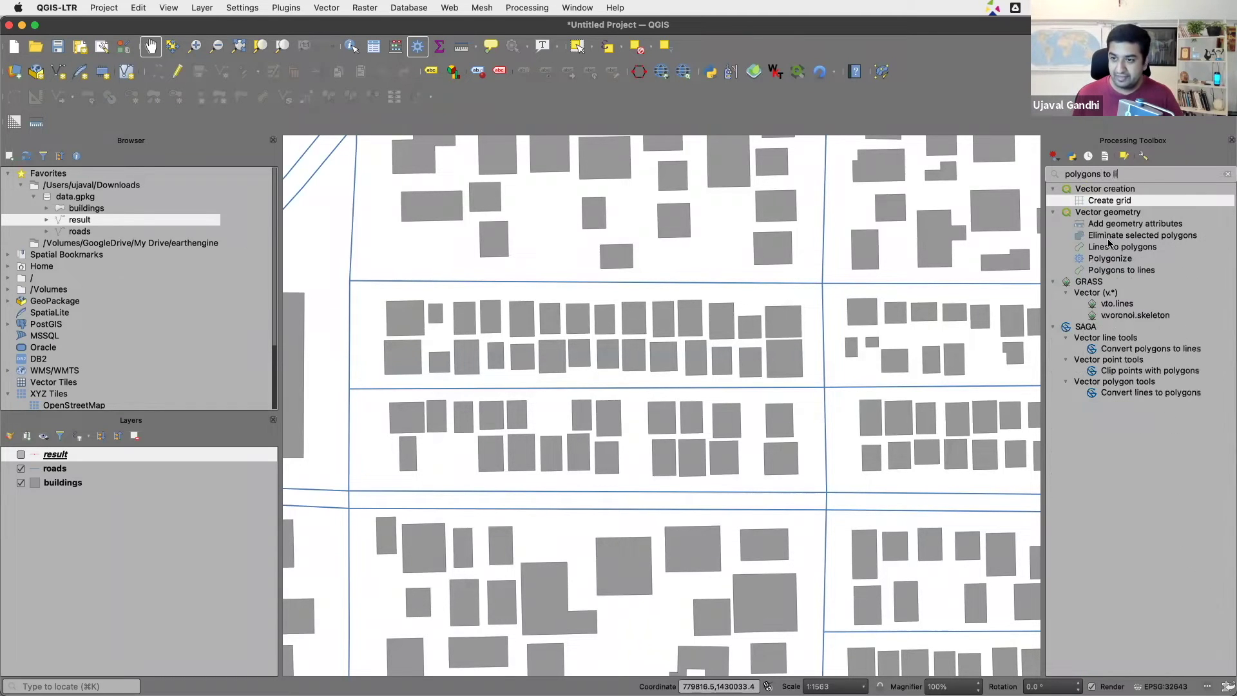
text(i)
click(1112, 271)
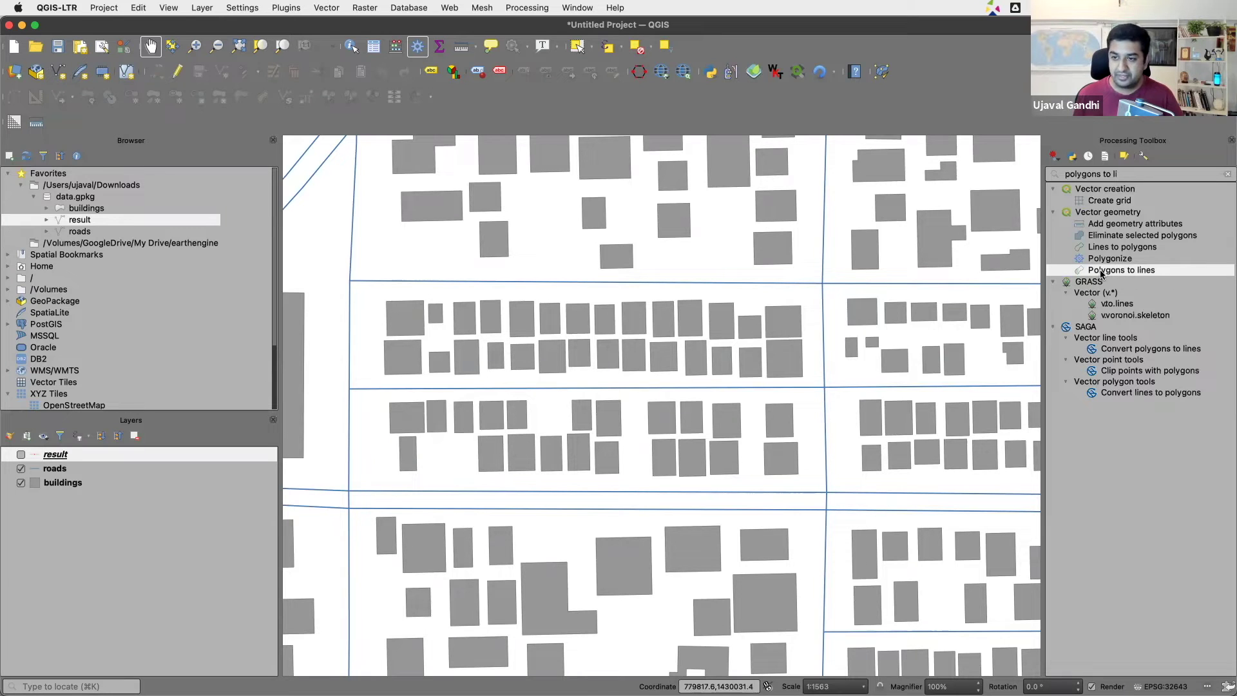
double_click(1102, 272)
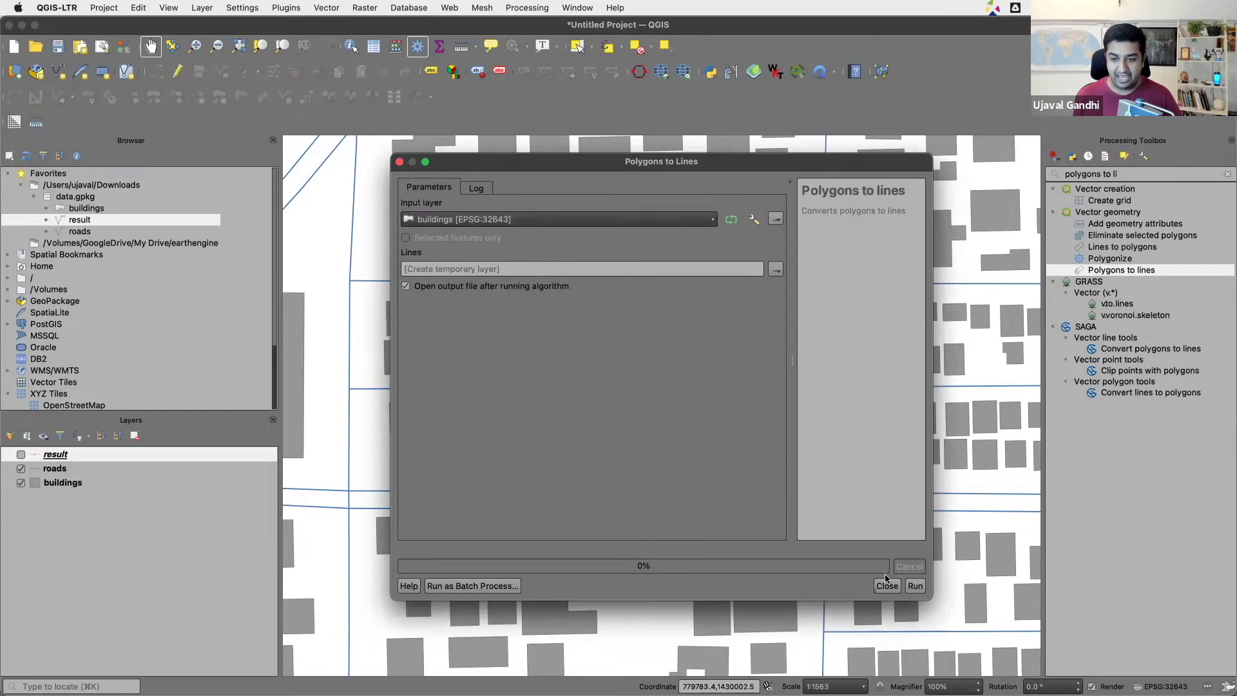
click(914, 586)
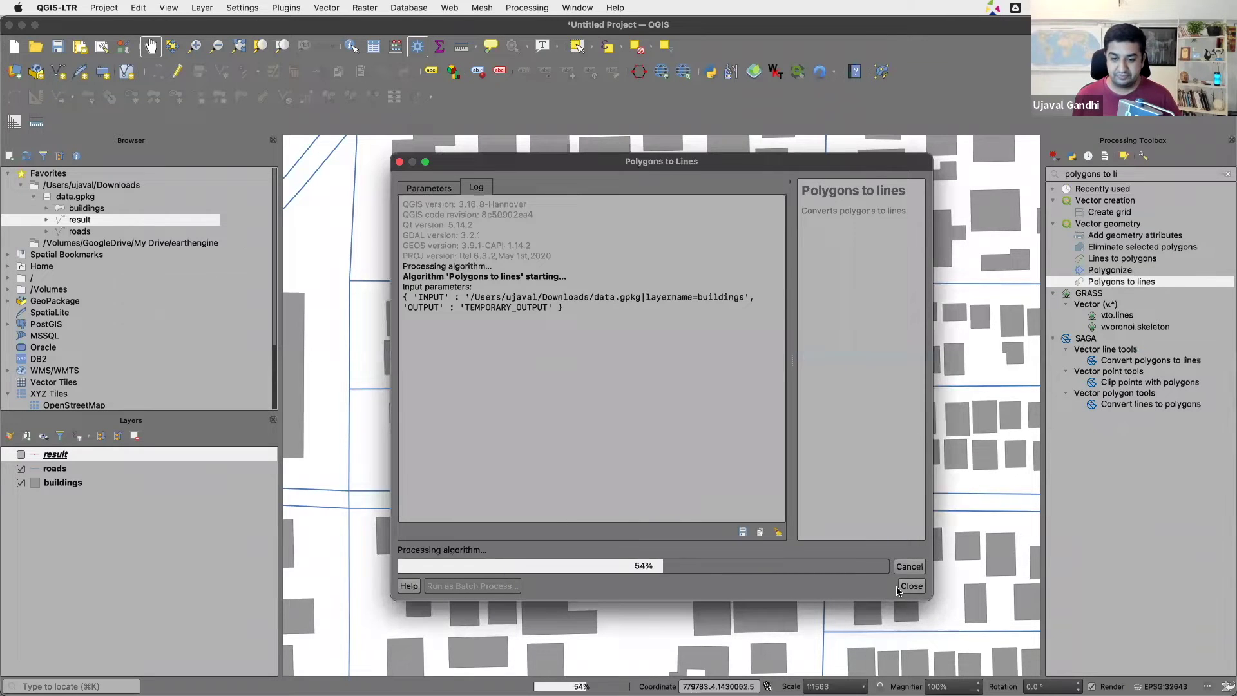
click(825, 586)
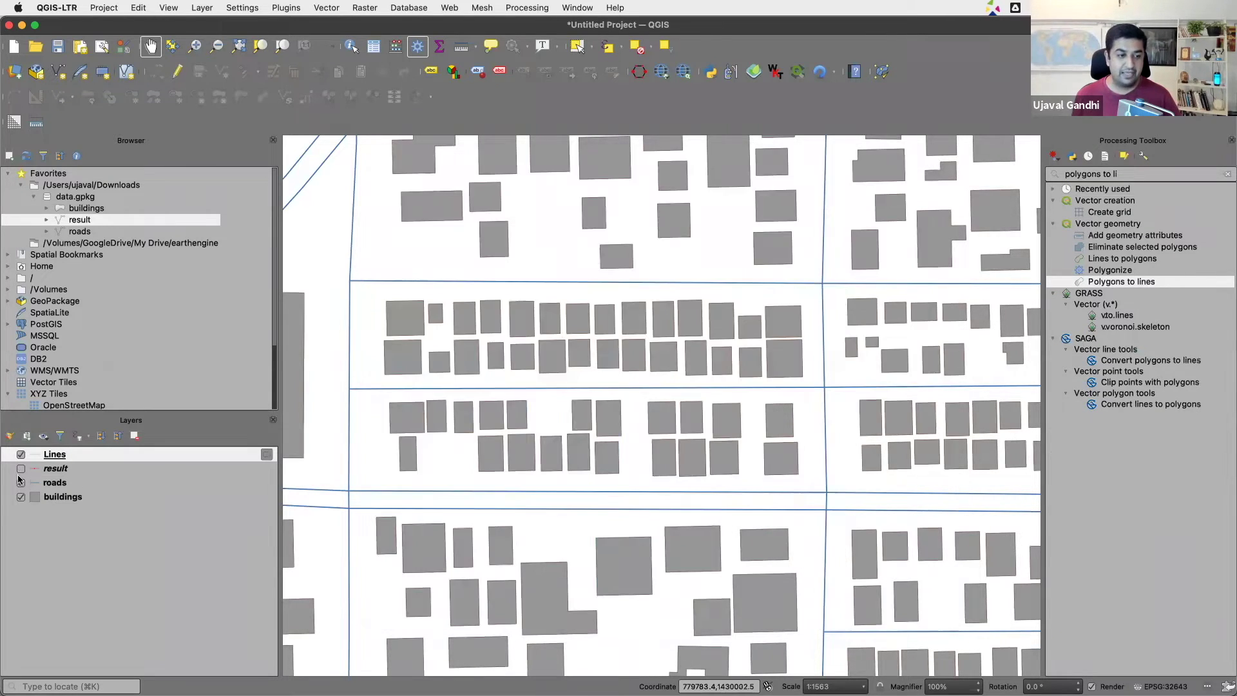
Hide the buildings layer and select one building outline, zooming in to inspect it.
click(20, 496)
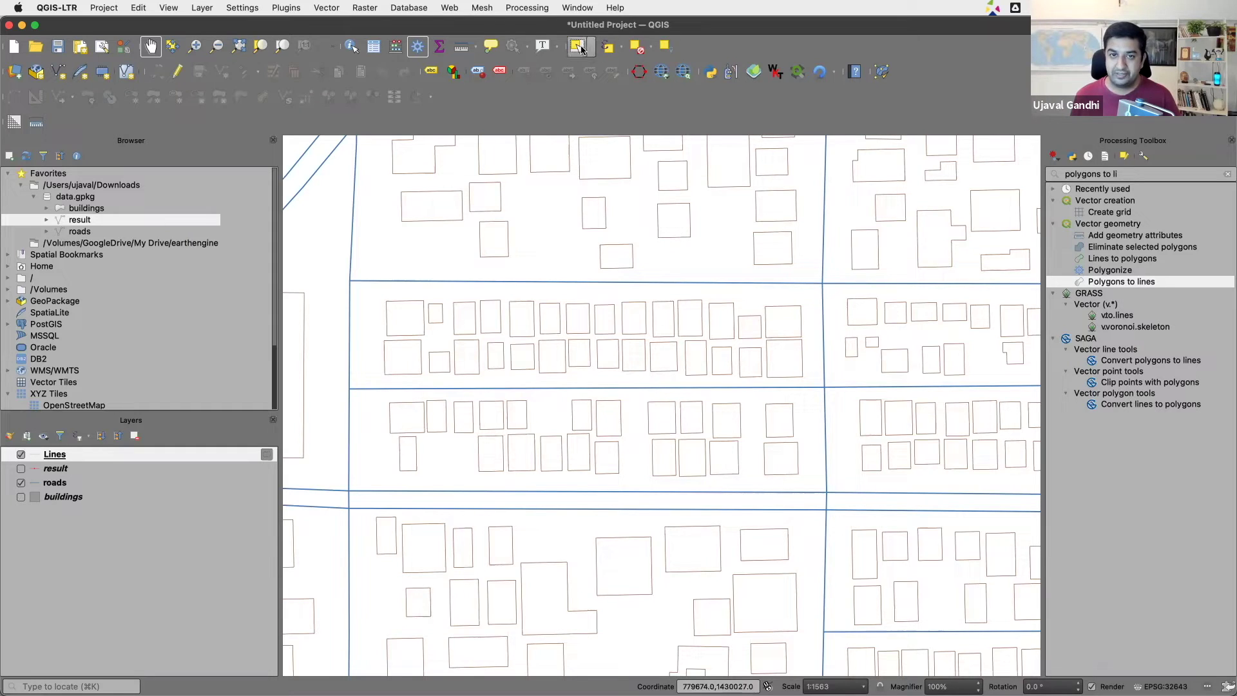
click(577, 47)
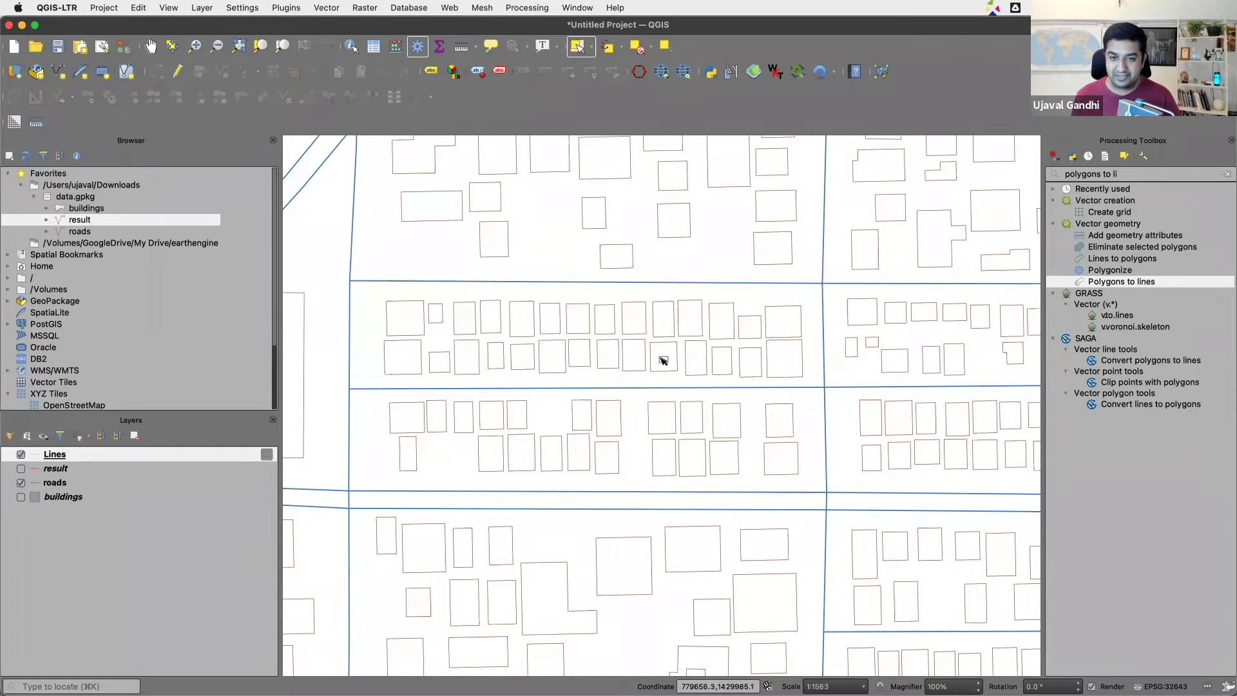
click(667, 328)
scroll(667, 329, up, 1)
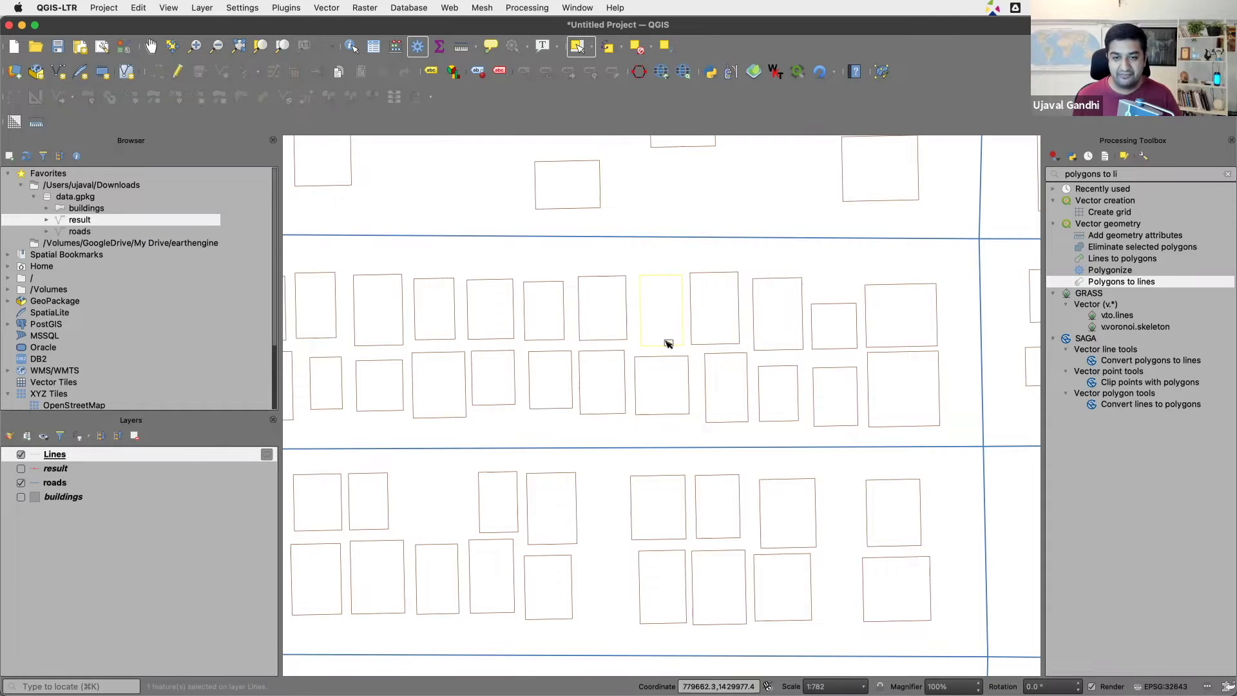
Run Explode lines on the Lines layer to create the Exploded face segments.
click(1228, 174)
text(explode)
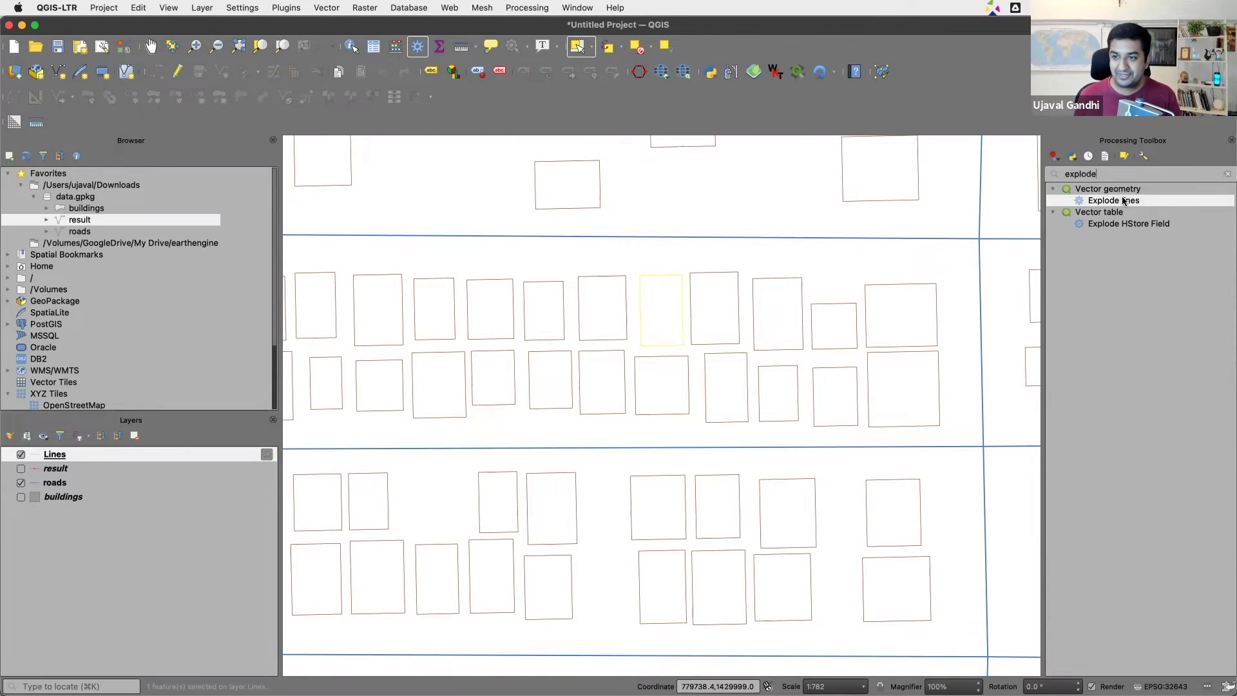
double_click(1123, 201)
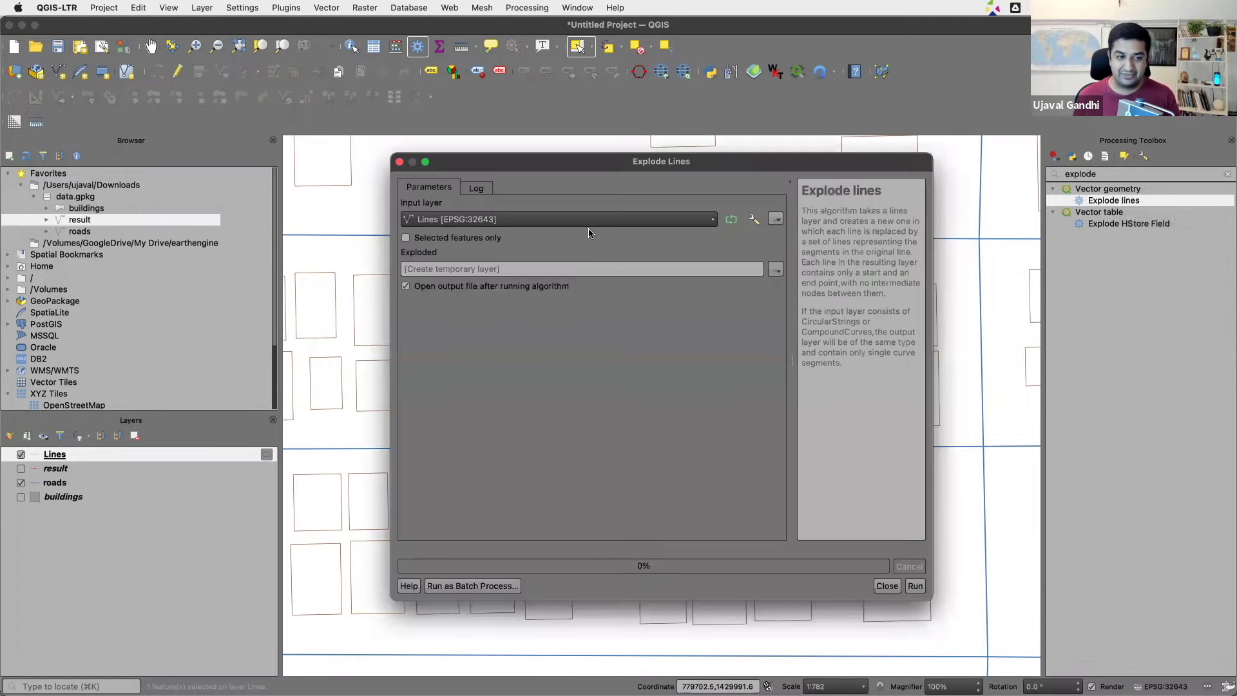
click(915, 585)
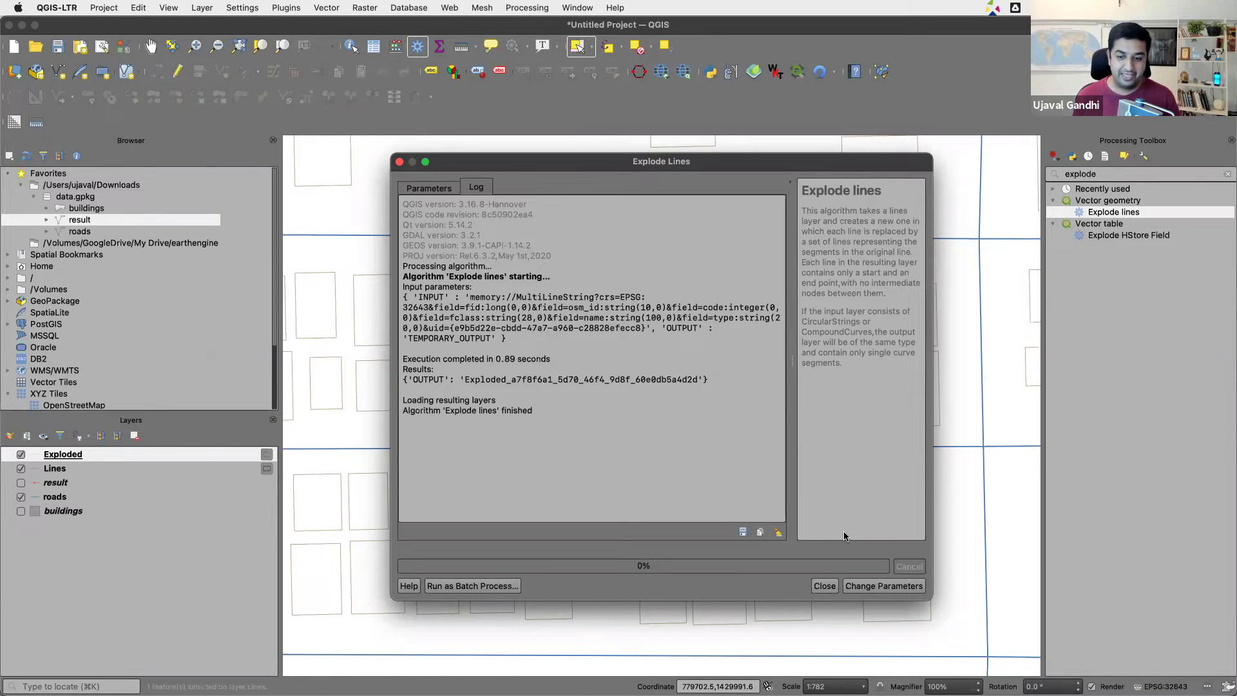
click(825, 586)
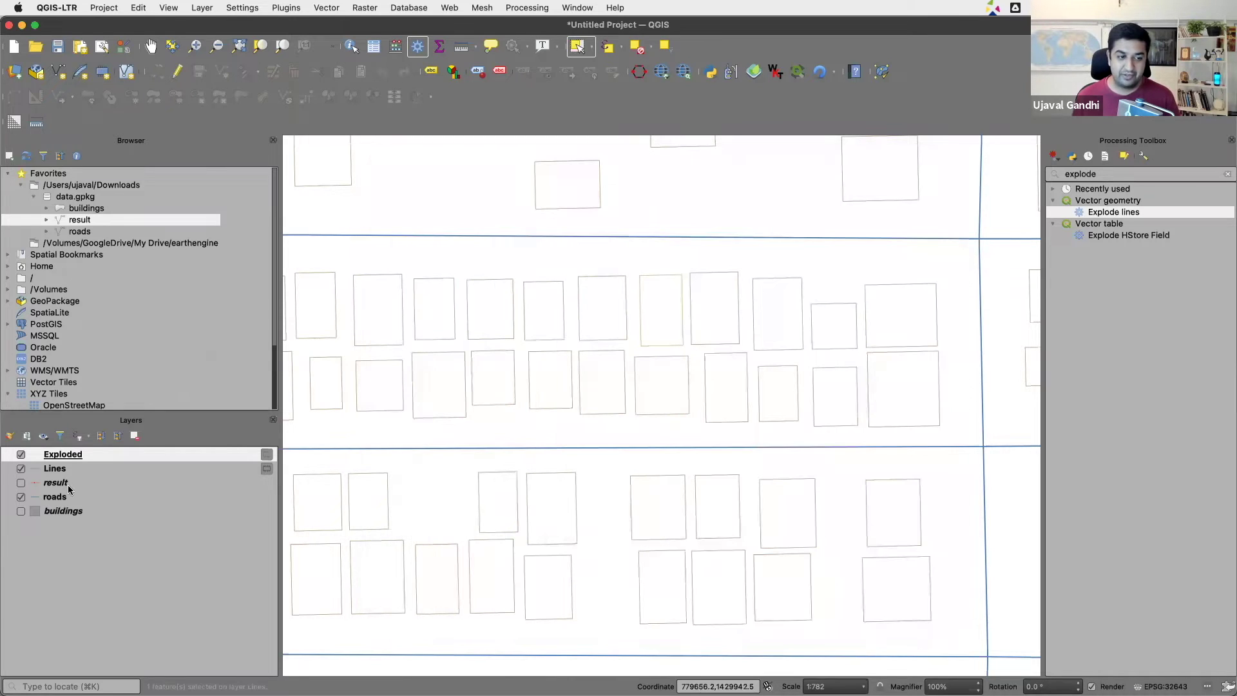
Hide the Lines layer and select single exploded building edges to check they're separate.
click(21, 470)
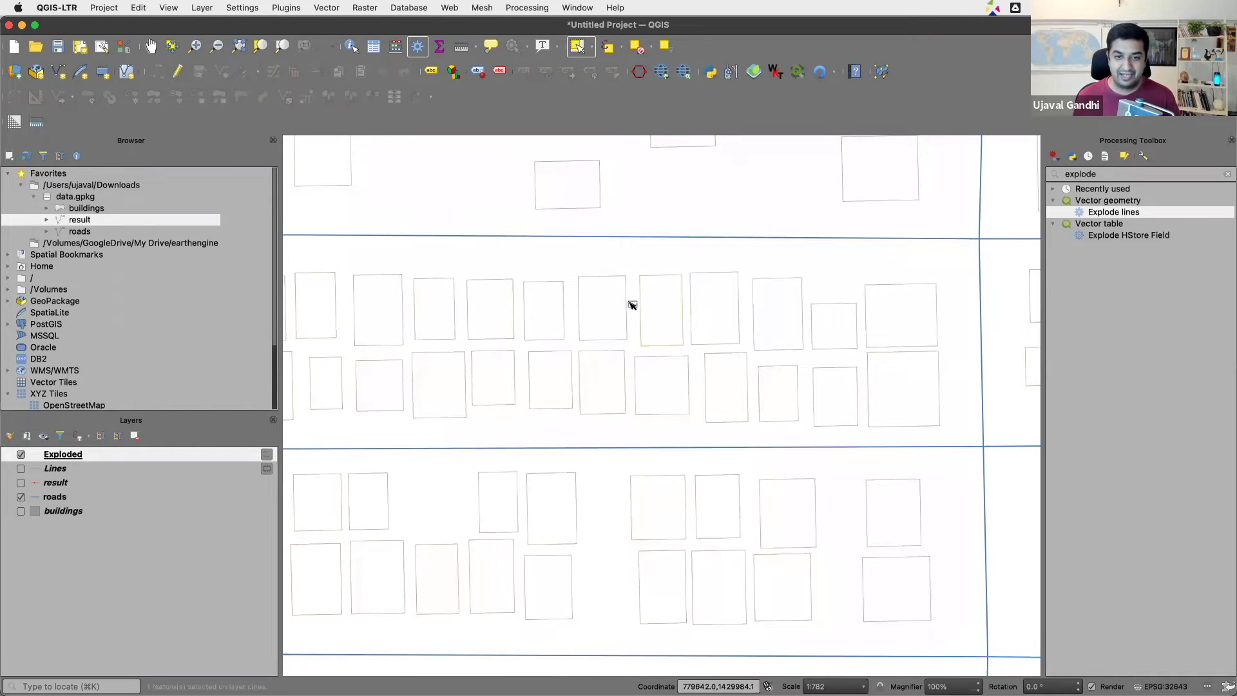
click(658, 275)
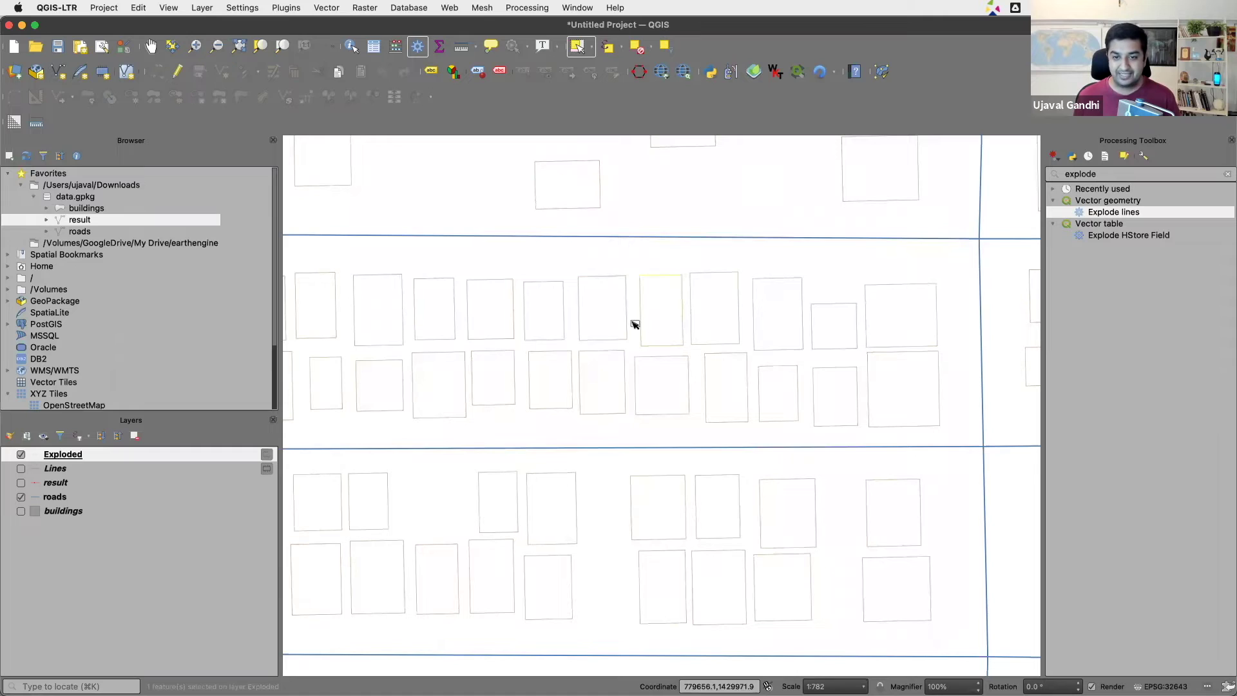
click(643, 336)
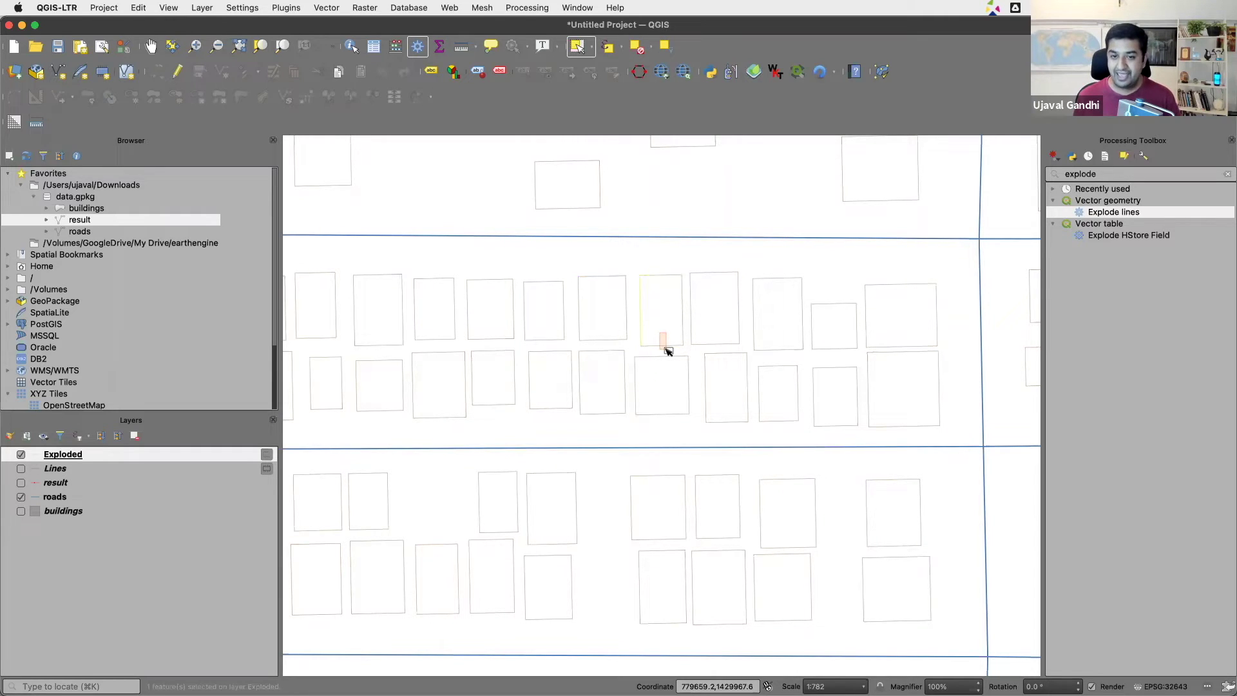
Run Centroids on the Exploded layer to place a point at each face midpoint.
click(1112, 176)
key(super+a)
text(centroid)
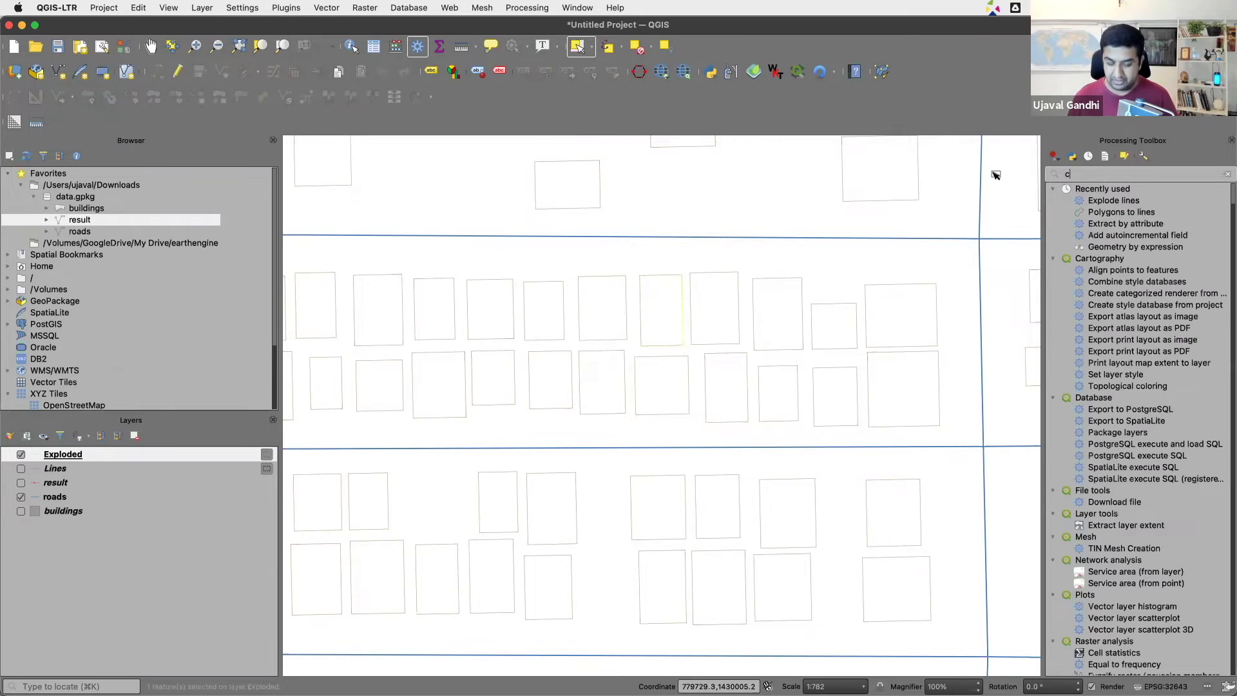
double_click(1133, 236)
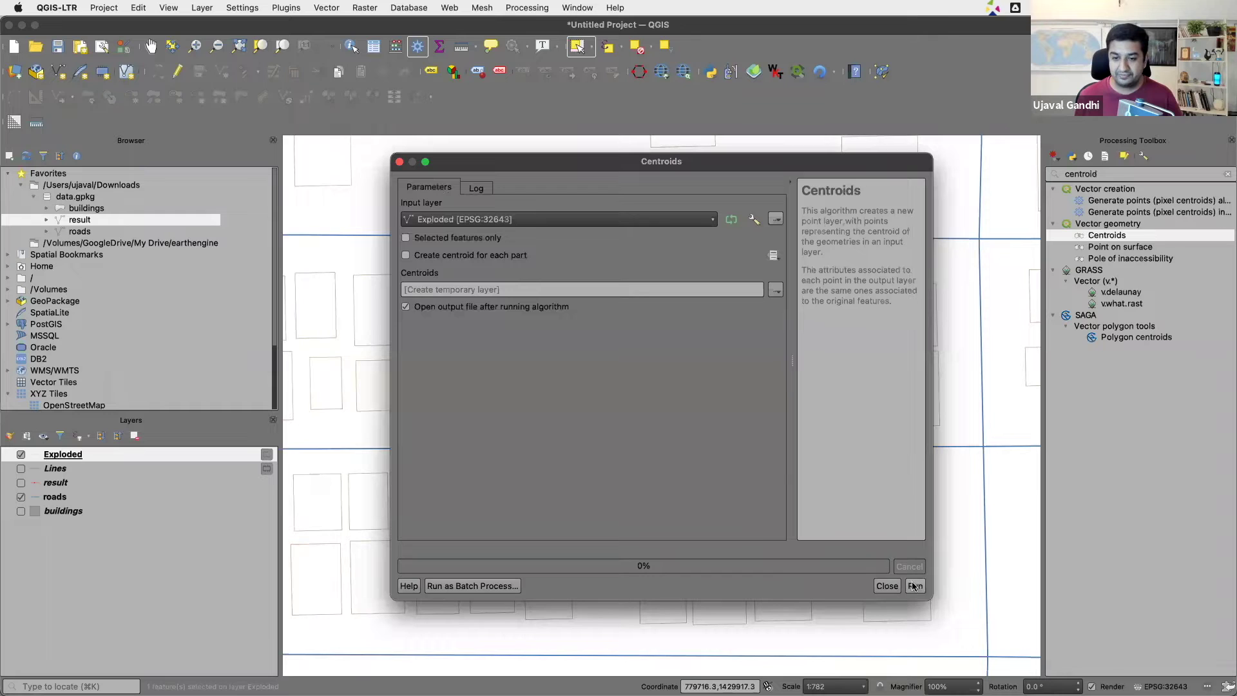
click(918, 587)
click(827, 586)
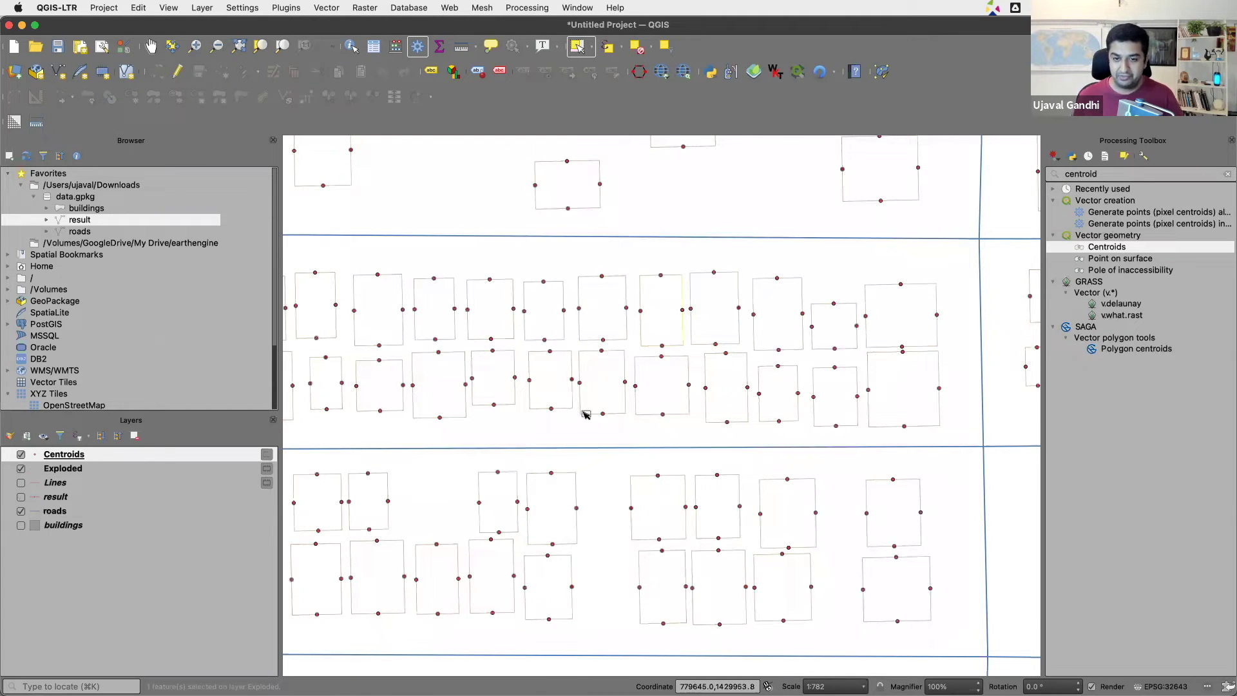
scroll(500, 388, down, 1)
scroll(496, 314, up, 1)
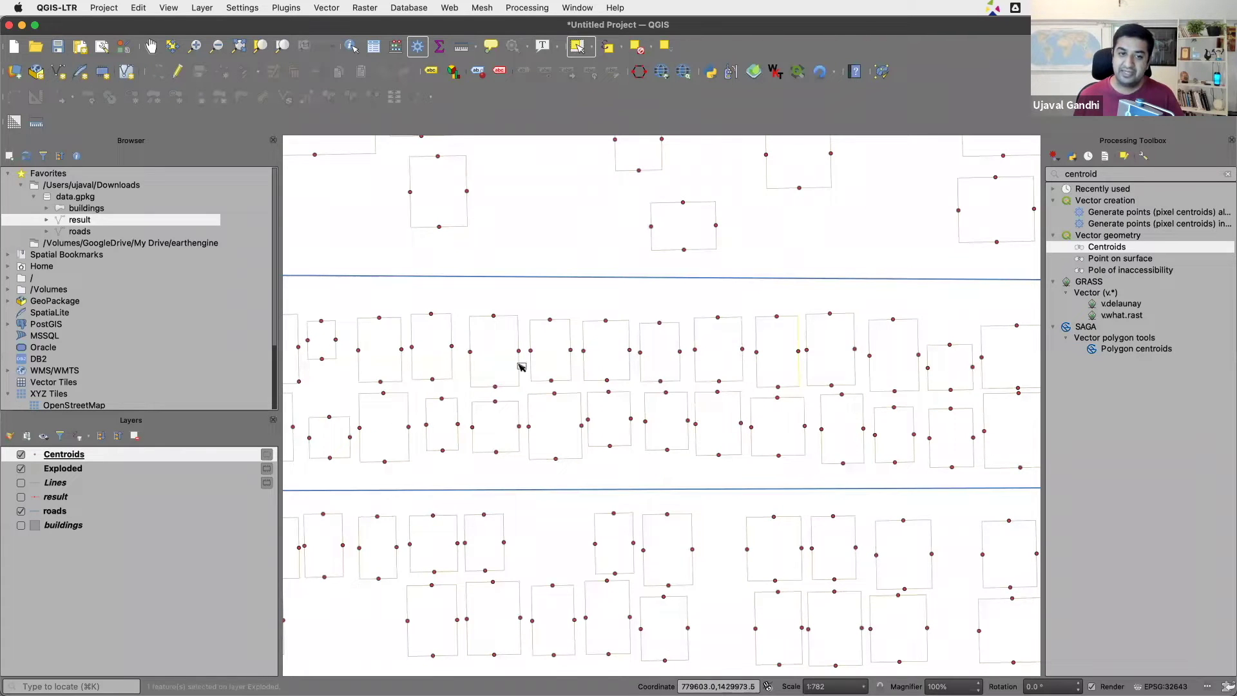
drag(520, 361, 671, 417)
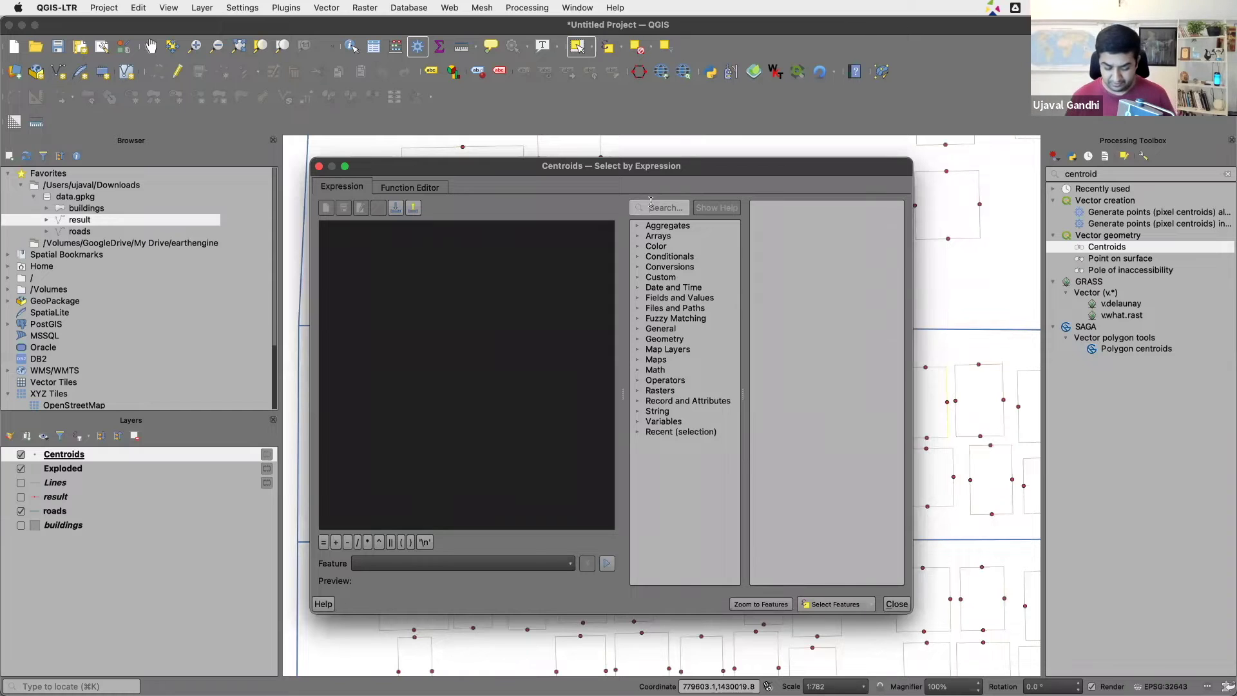
Read the shortest_line function help, close the editor, and search the toolbox for 'join attr'.
click(651, 204)
text(short)
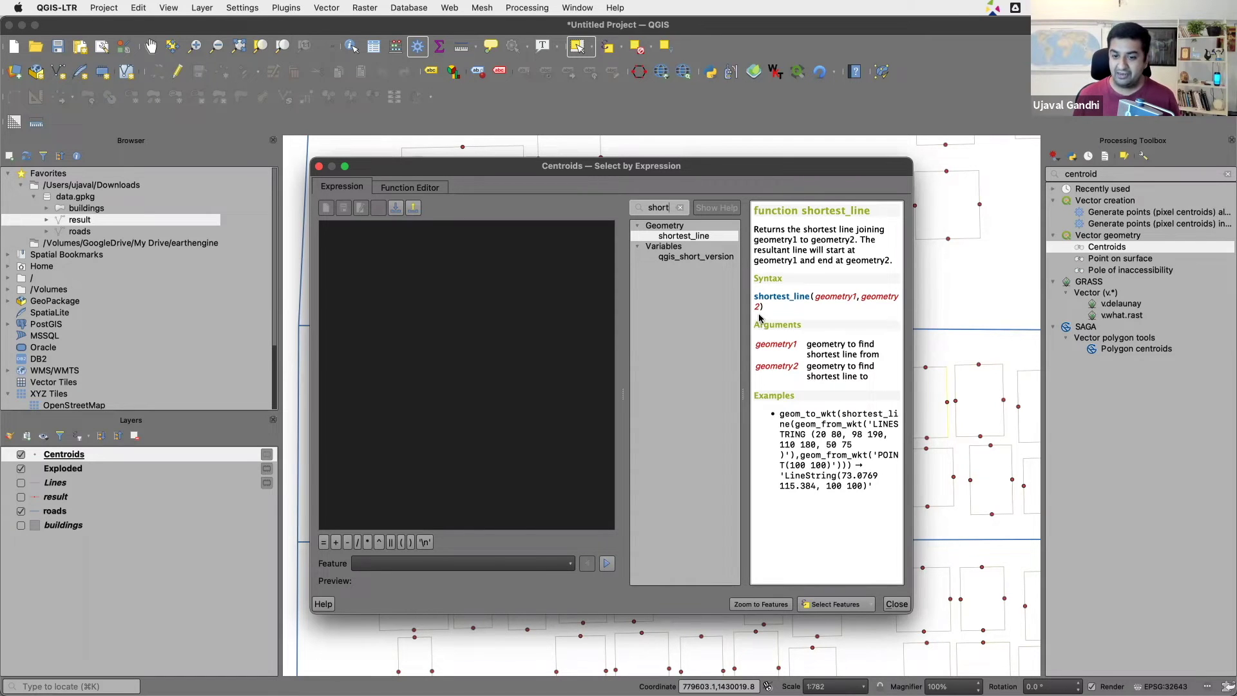
click(896, 603)
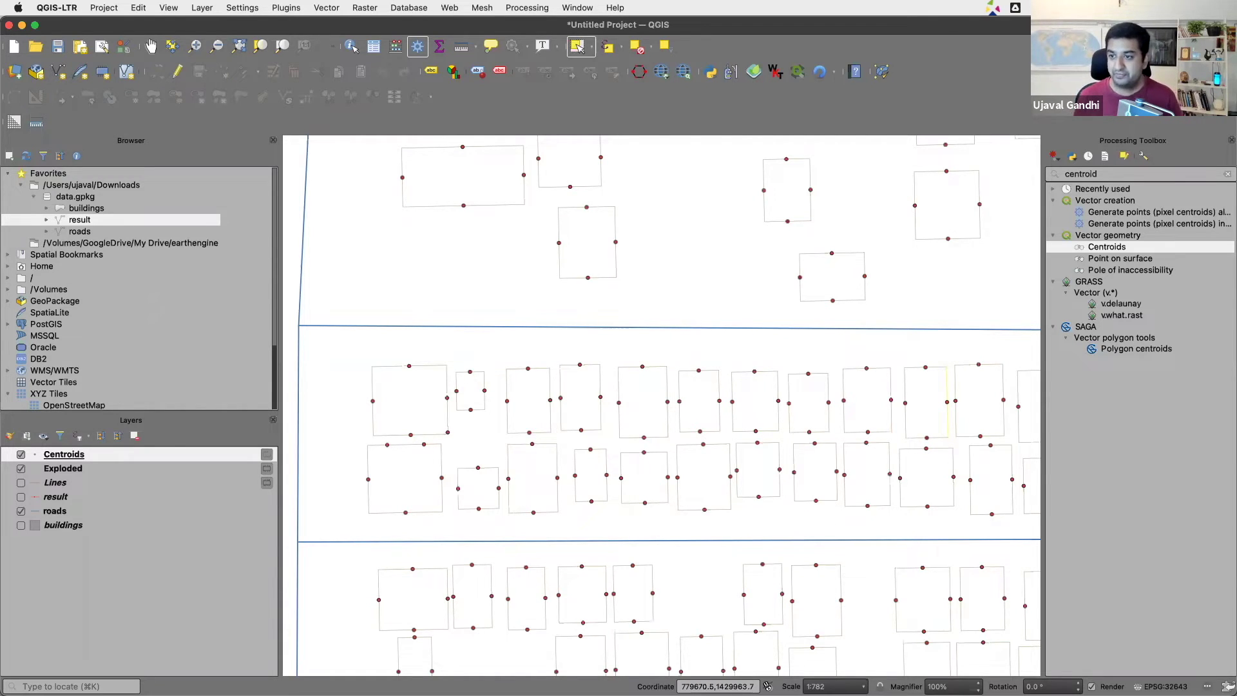
click(1227, 177)
text(join at)
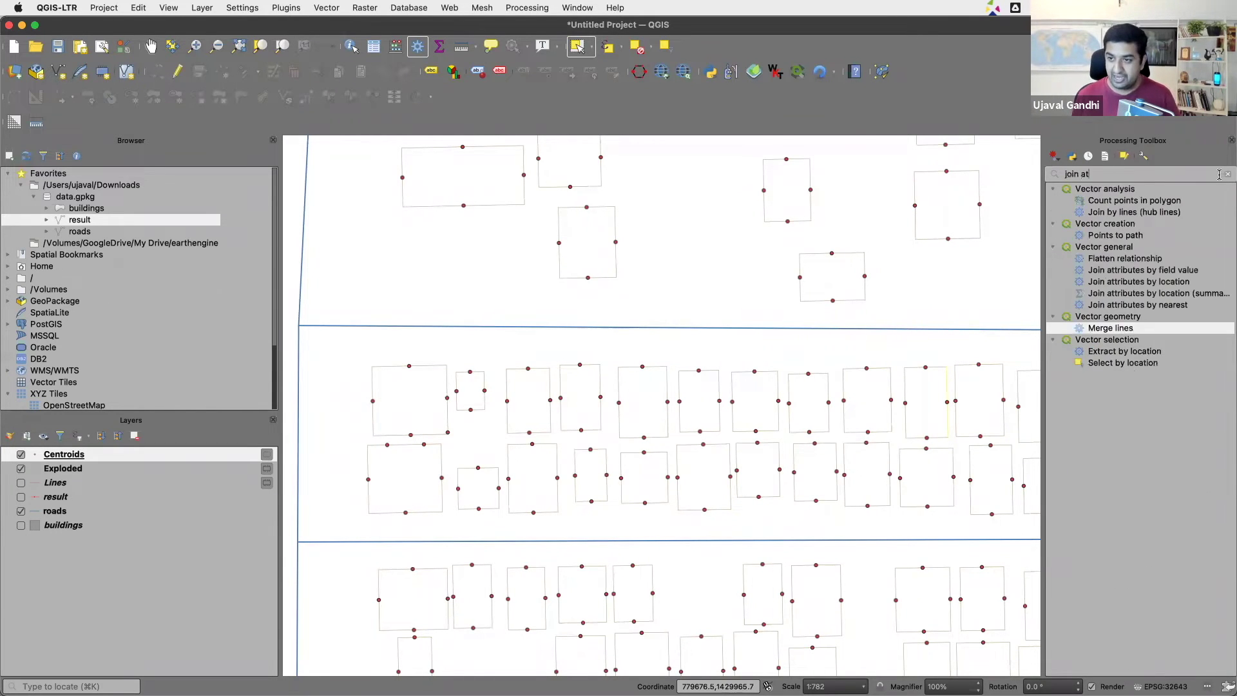
text(tr)
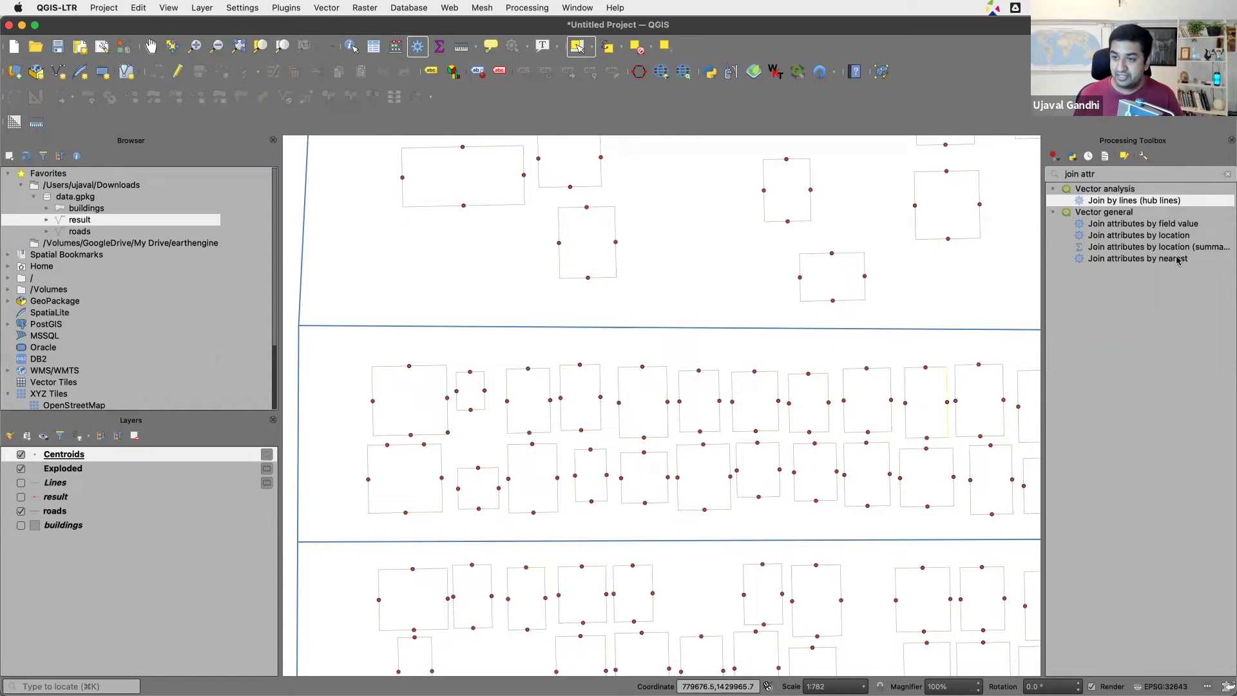
Run Join Attributes by Nearest with Centroids as input and roads as the second layer.
click(1154, 259)
double_click(1154, 259)
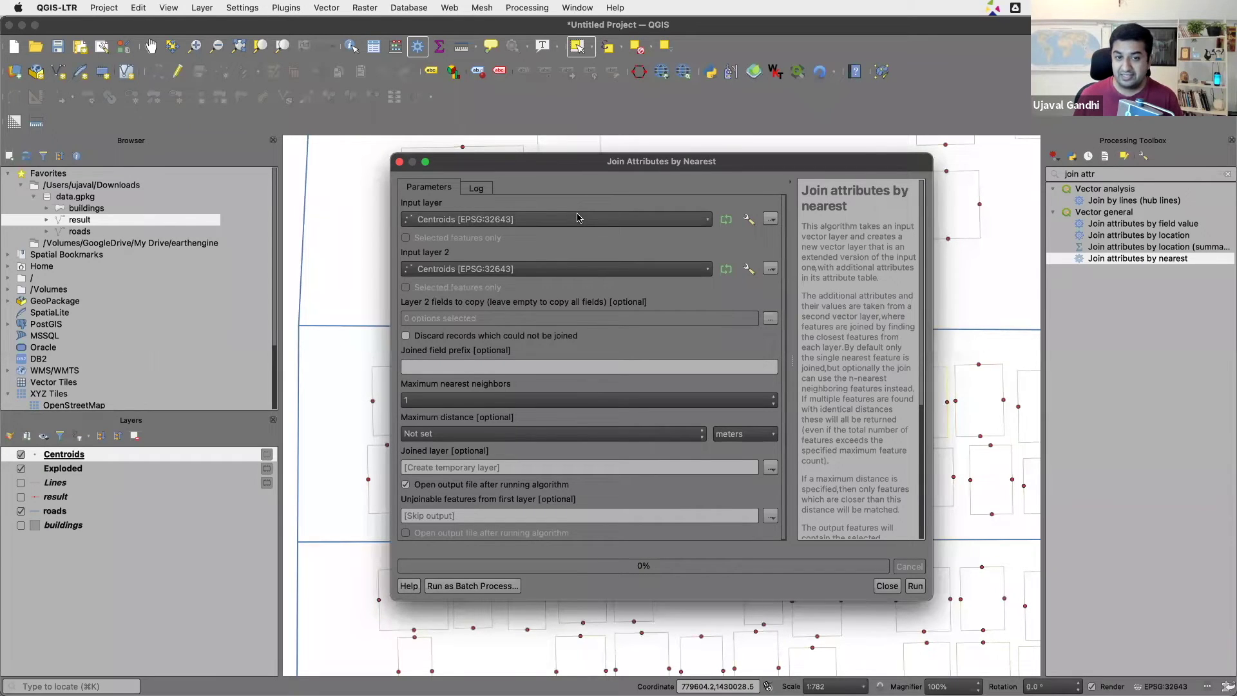
click(569, 269)
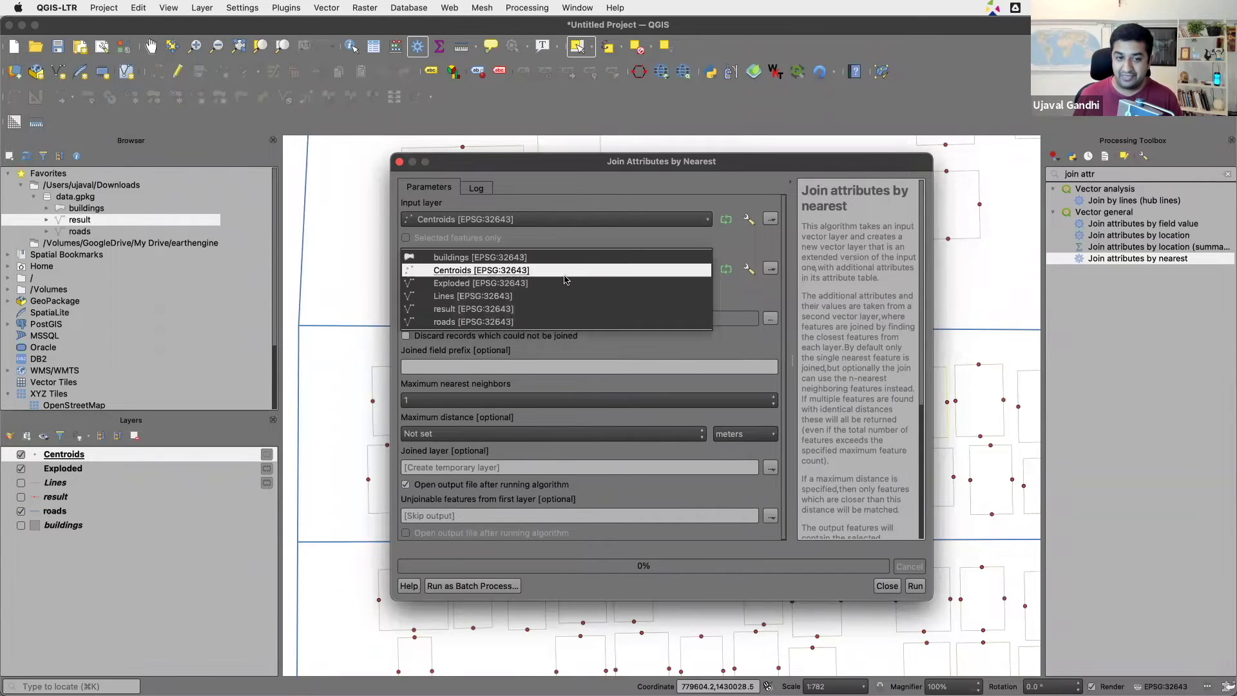
click(550, 322)
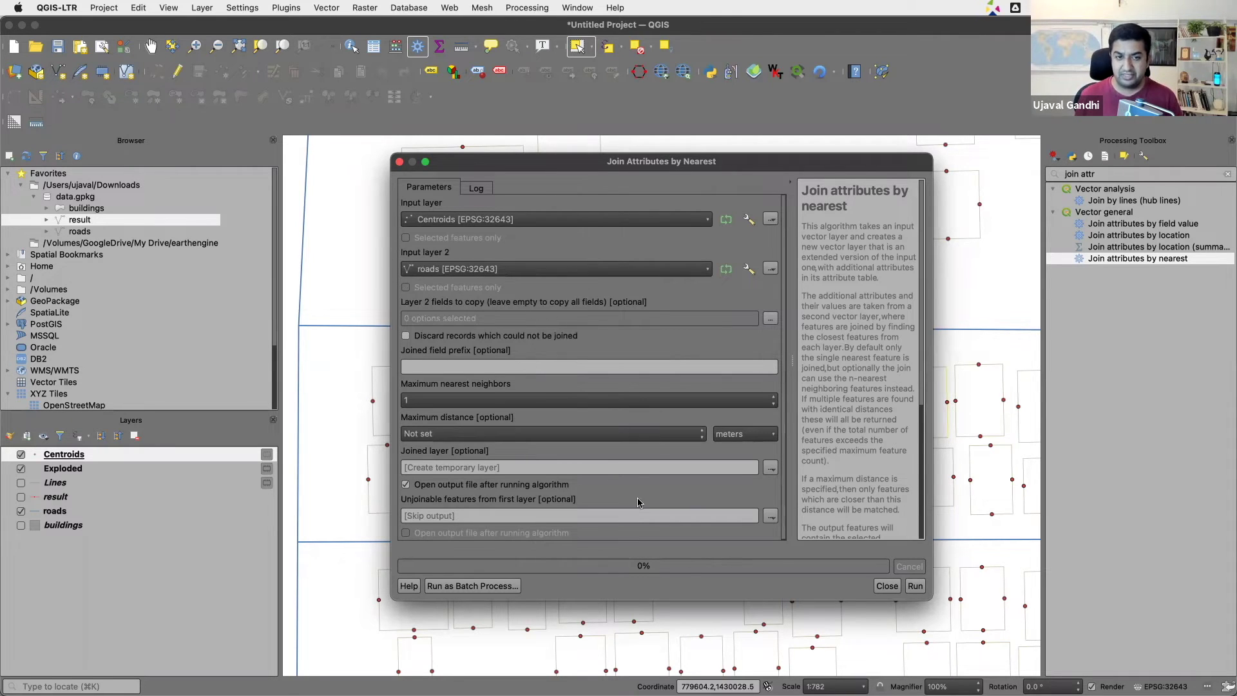
click(915, 586)
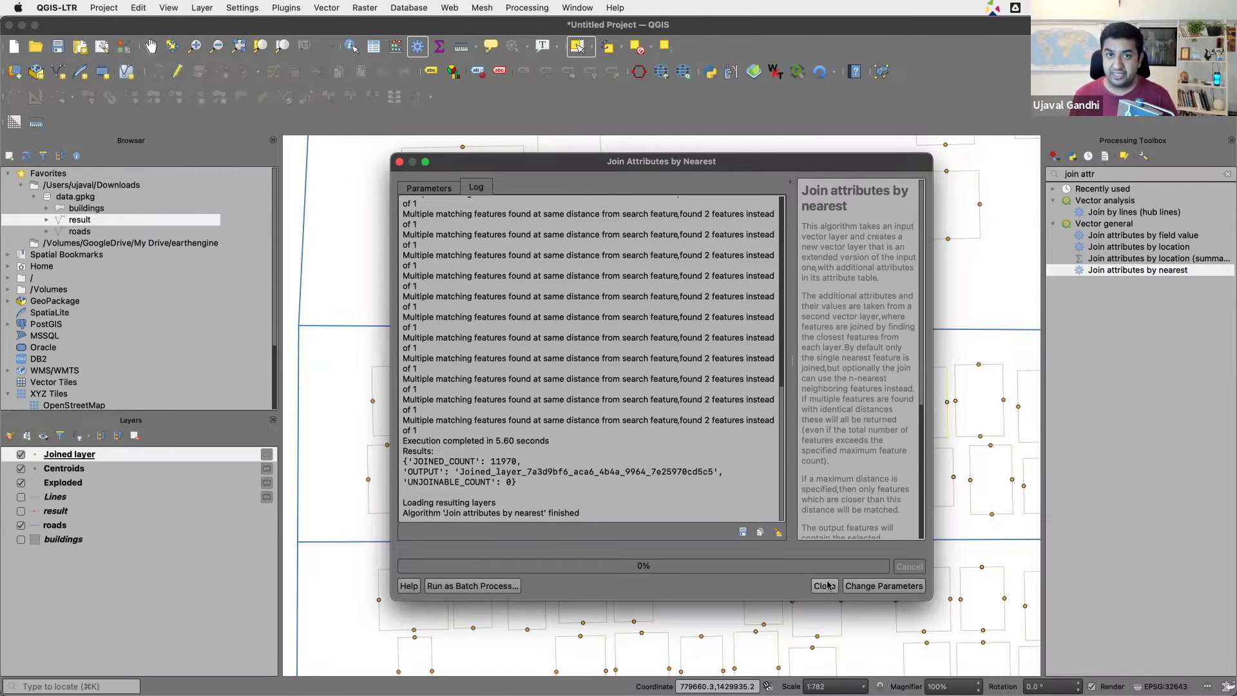
Hide the Centroids layer and open the Joined layer's attribute table, scrolled to the right.
click(829, 585)
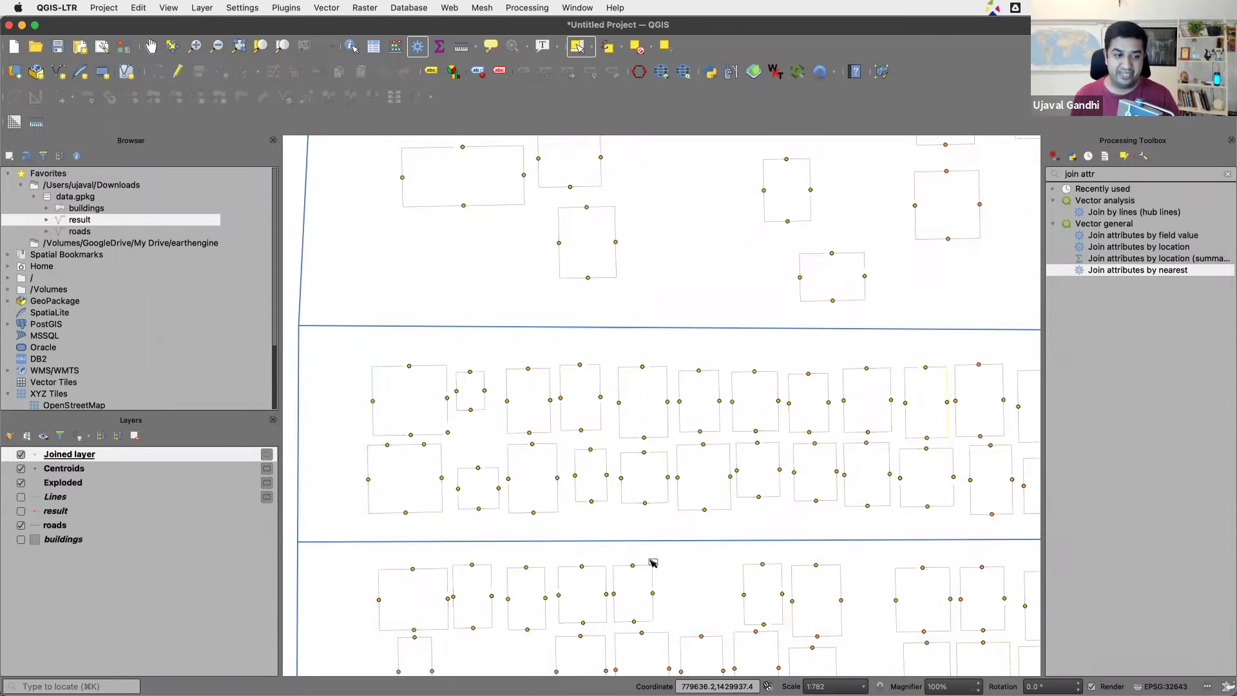
click(21, 469)
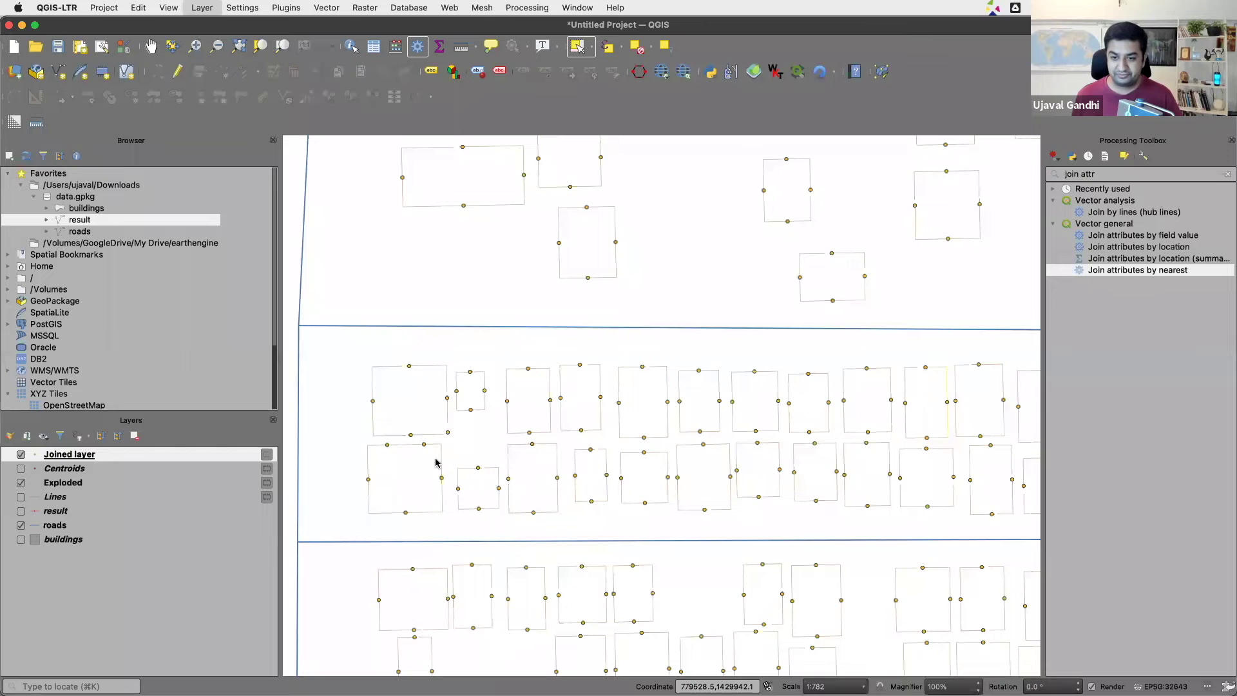
key(F6)
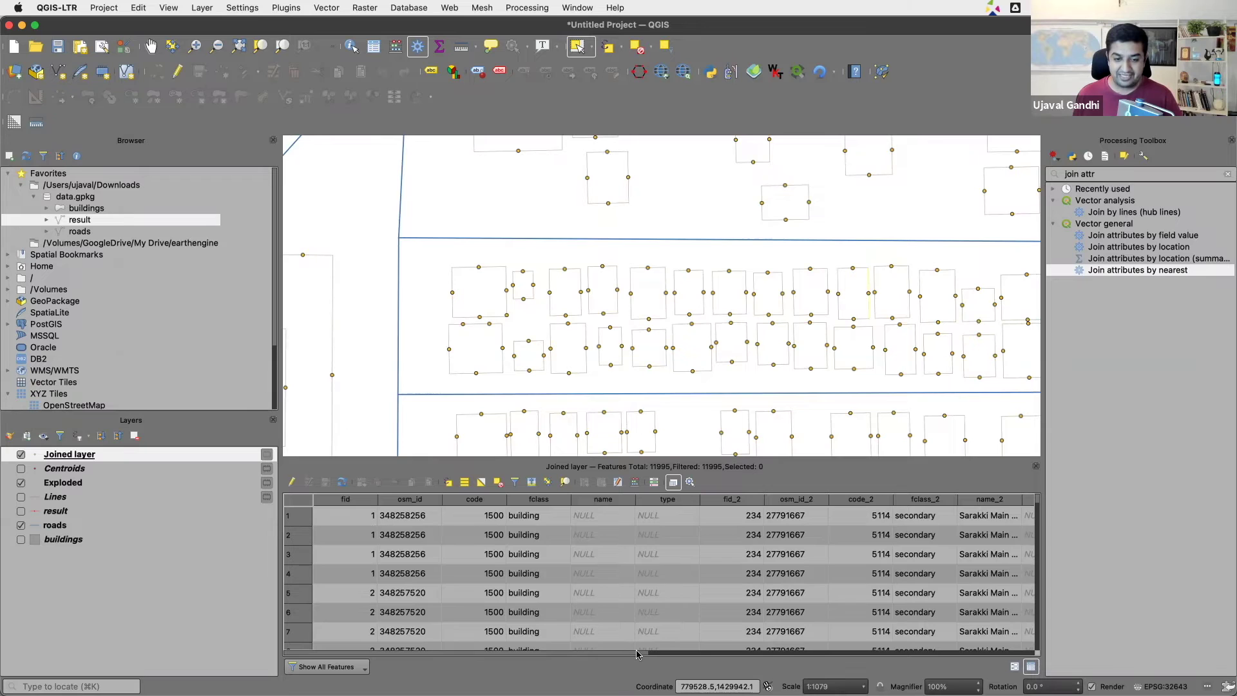
drag(638, 652, 1101, 650)
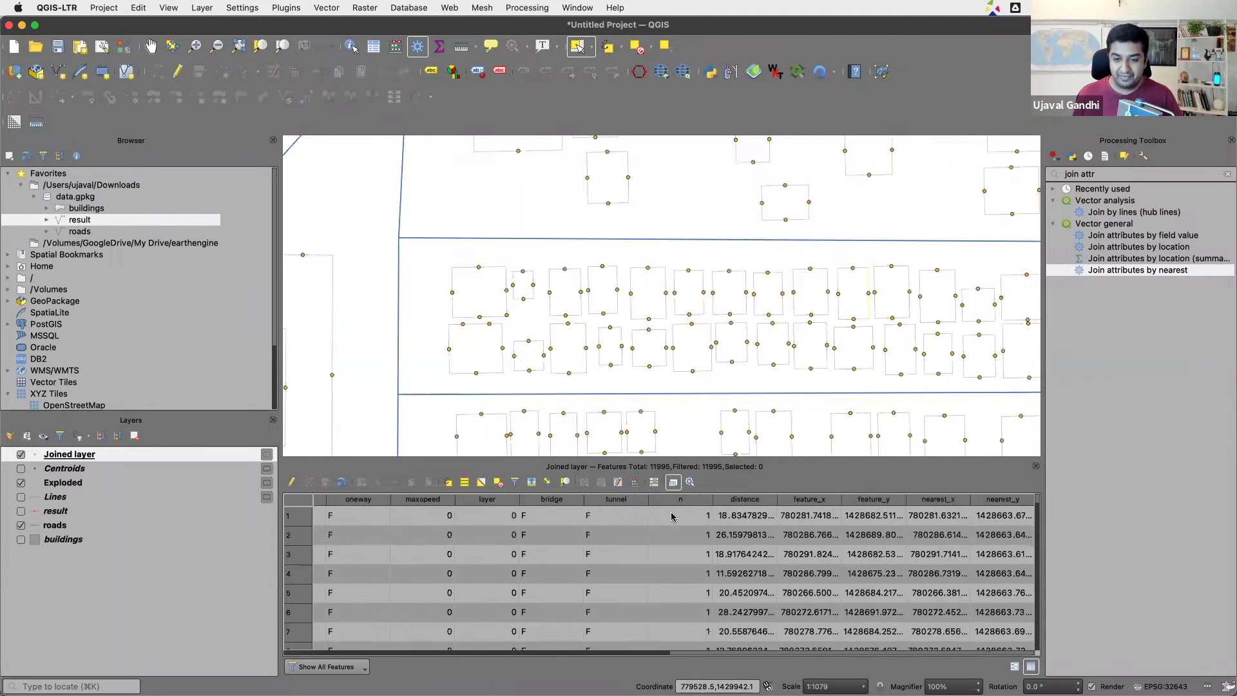
Inspect the distance values and row 1's feature_x/y and nearest_x/y coordinates.
click(741, 535)
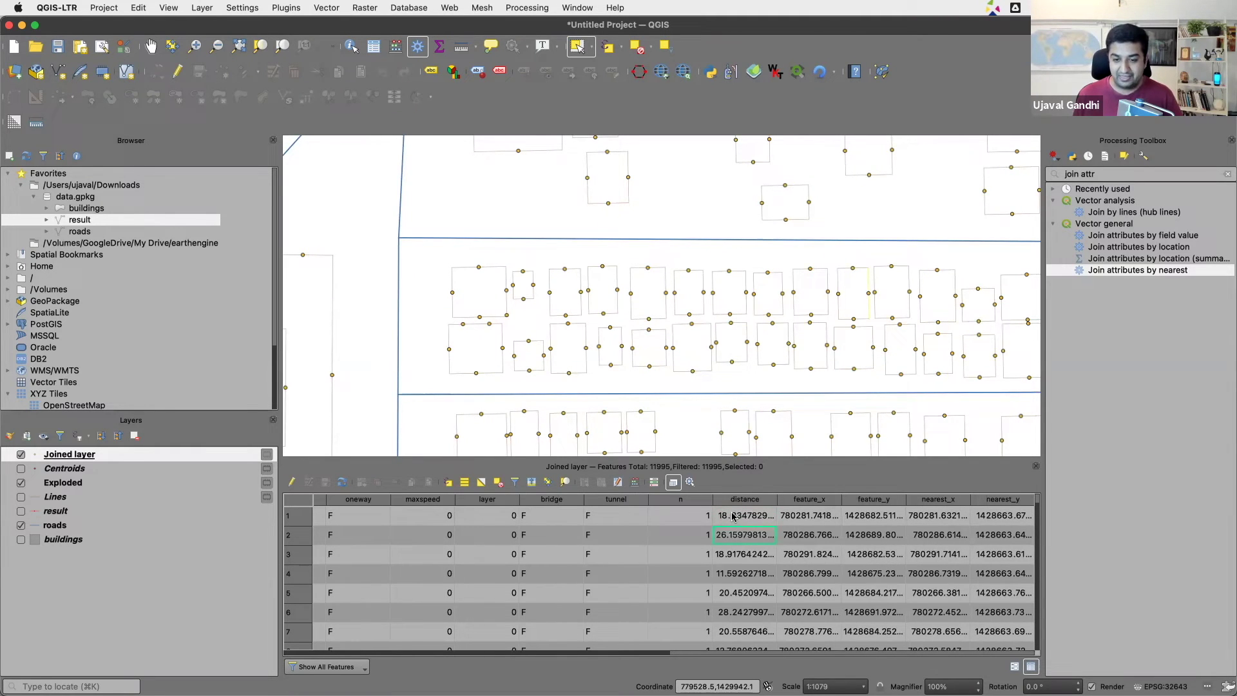
click(745, 573)
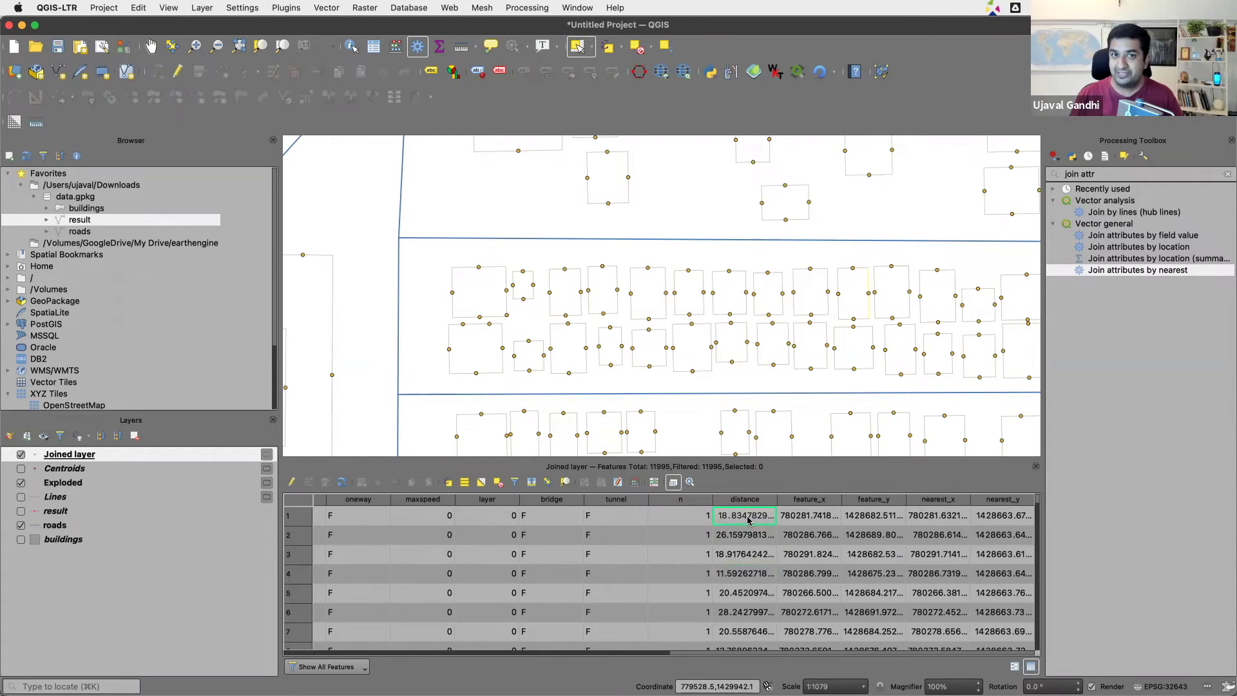
click(819, 521)
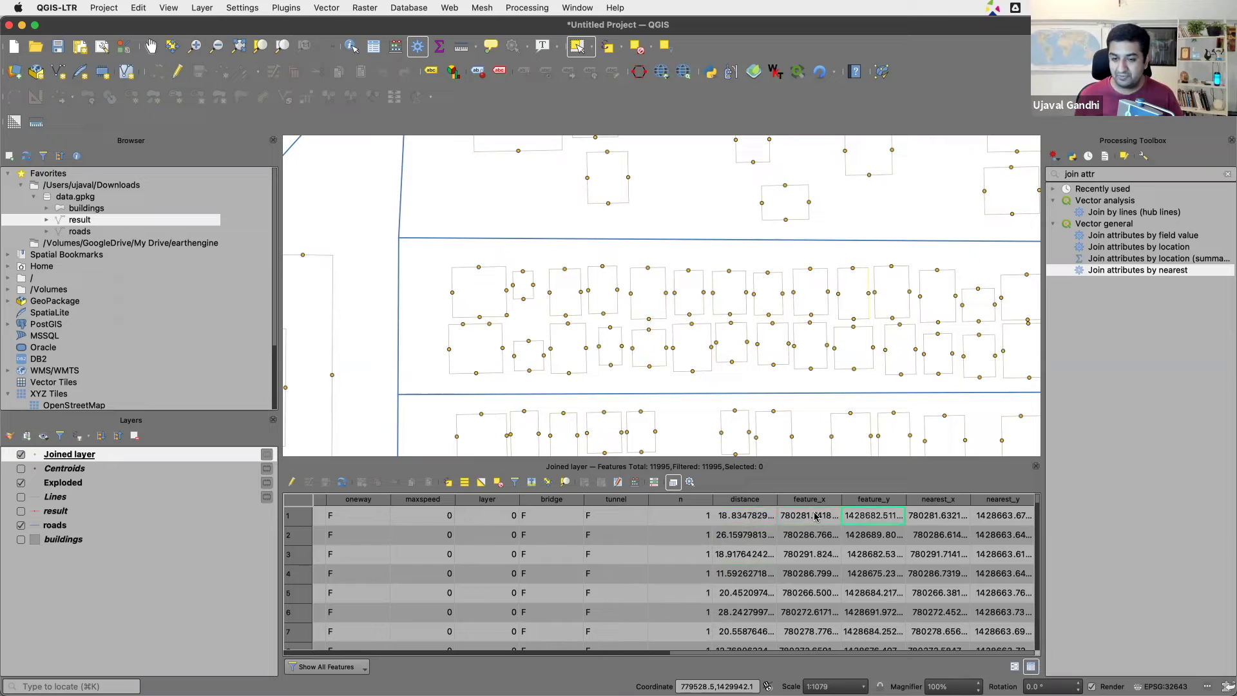
click(870, 517)
click(817, 519)
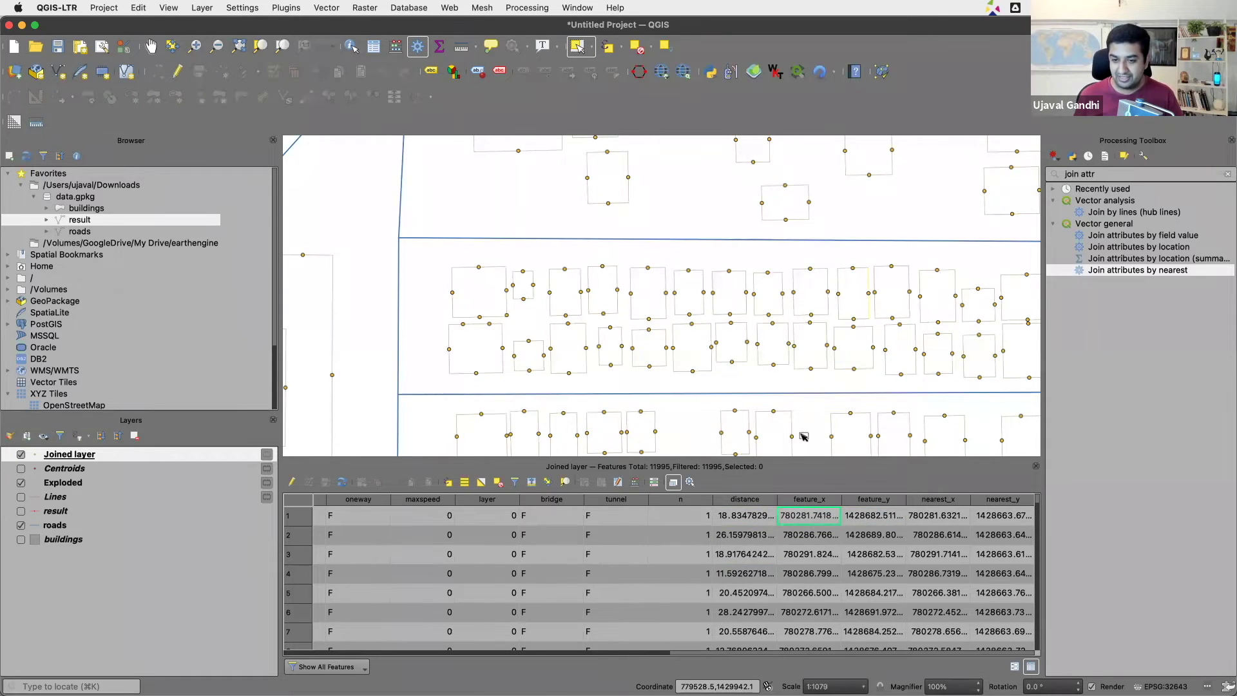
click(941, 514)
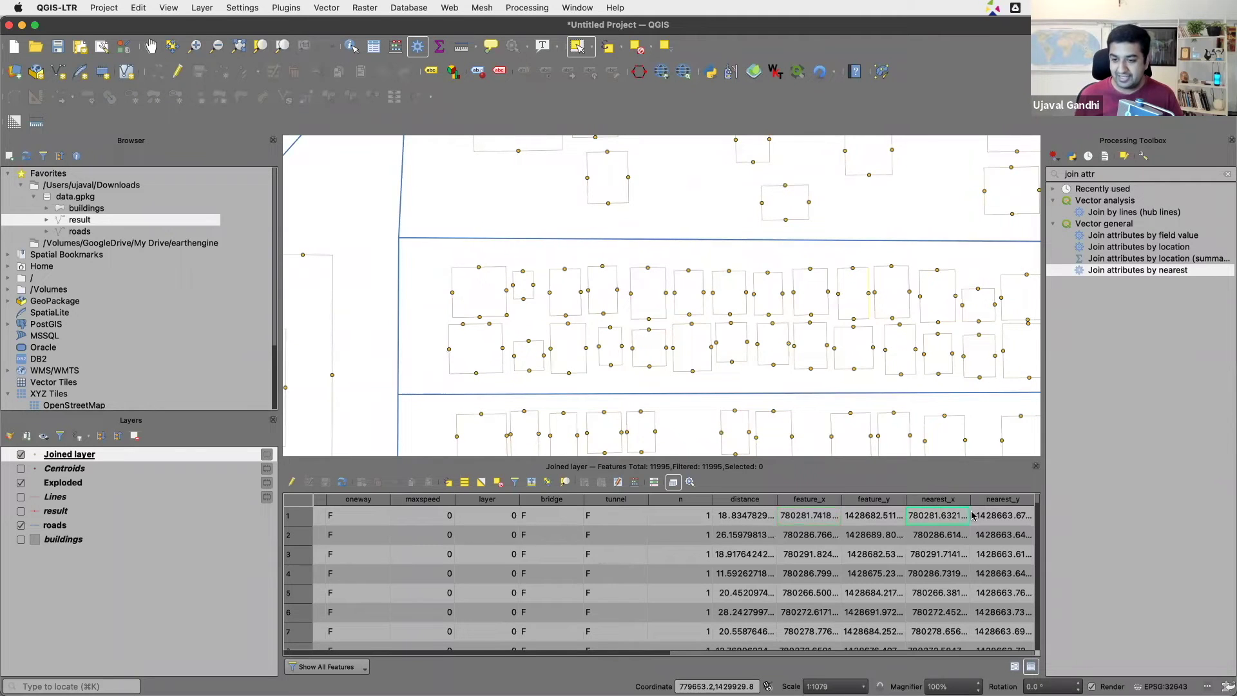
click(1009, 516)
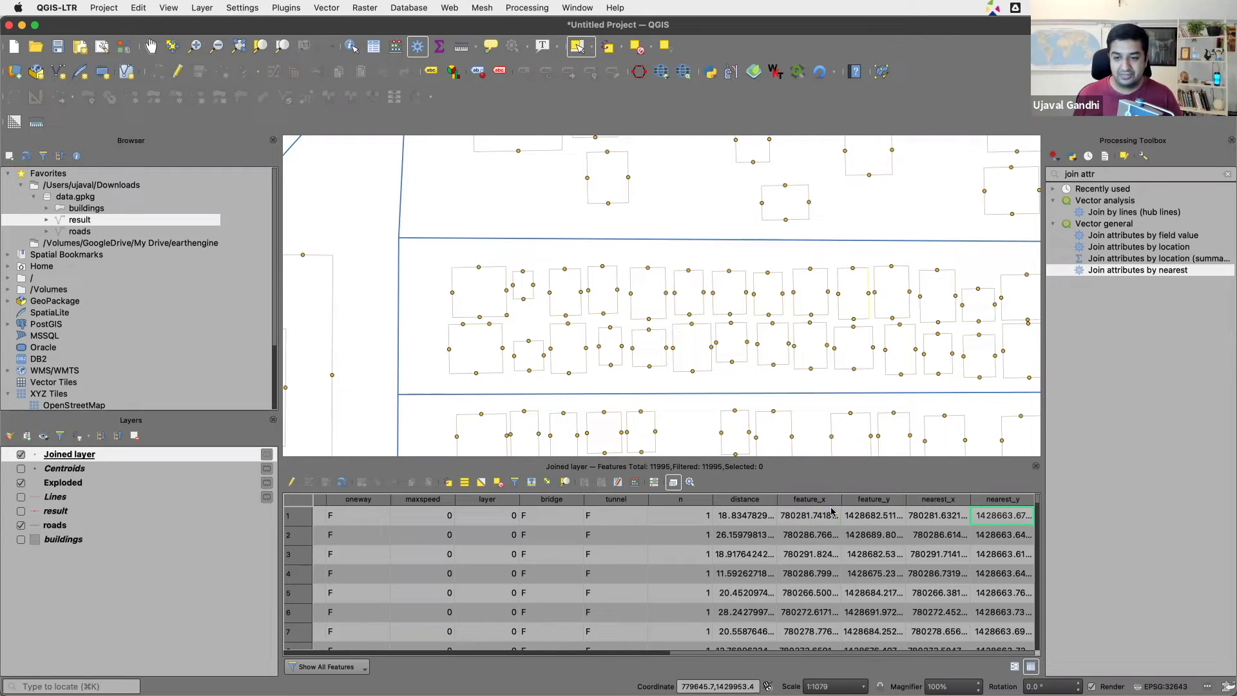
click(923, 519)
click(993, 522)
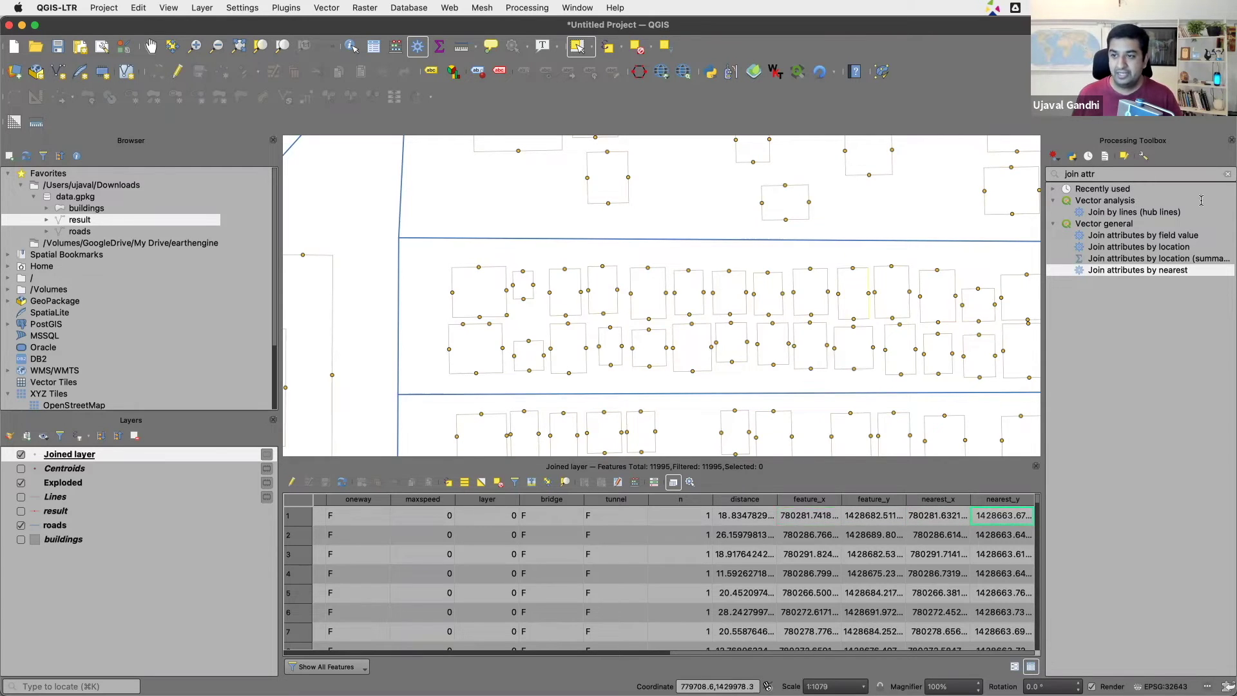
Open the Geometry by expression tool on the Joined layer with Line output geometry.
click(1226, 175)
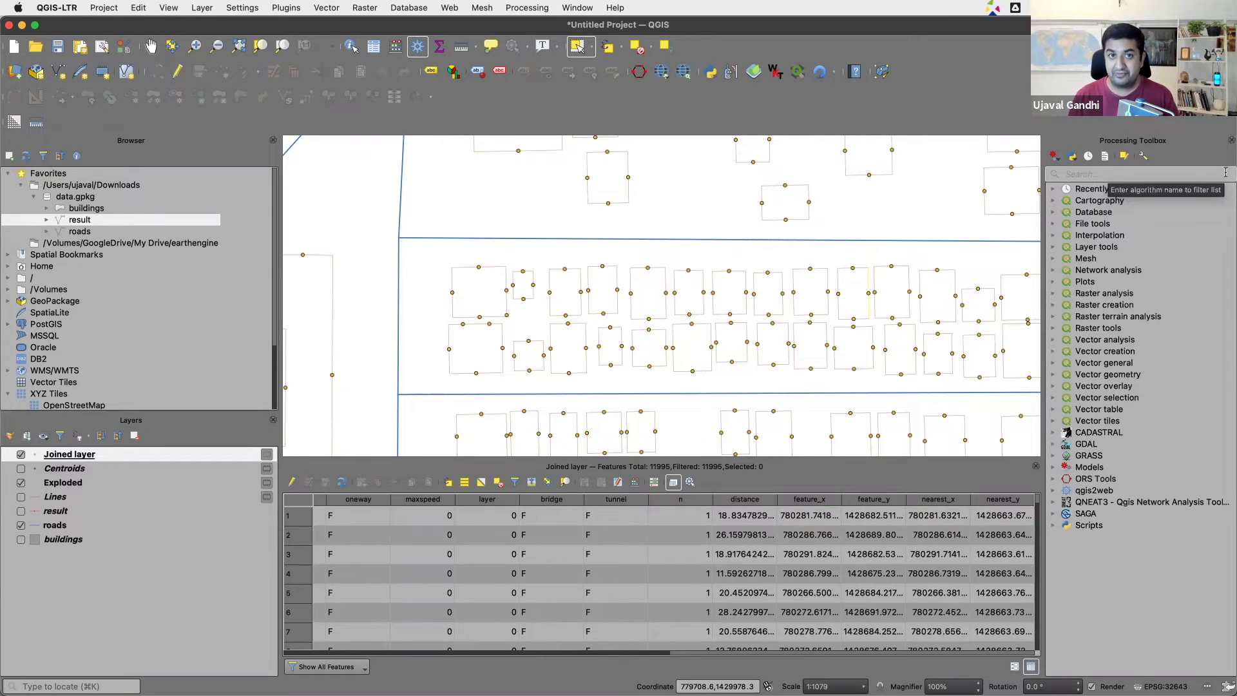
text(geomtry by)
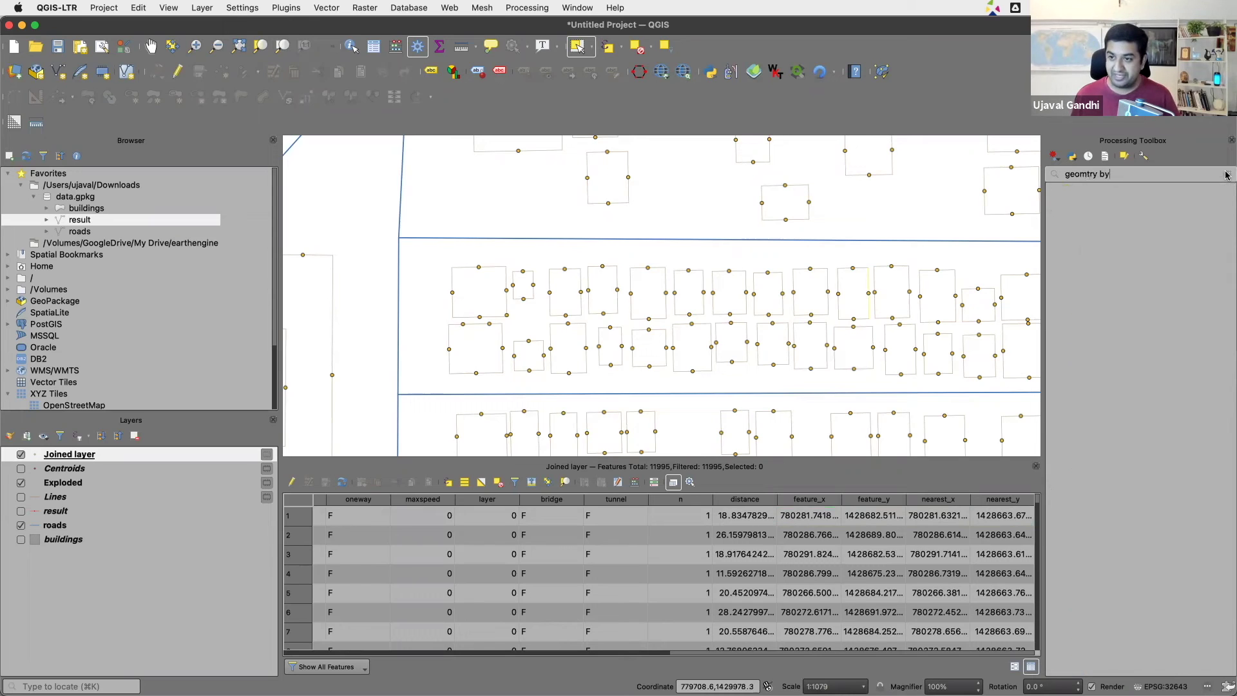
key(BackSpace)
key(BackSpace)
key(BackSpace)
key(BackSpace)
key(BackSpace)
key(BackSpace)
text(etry)
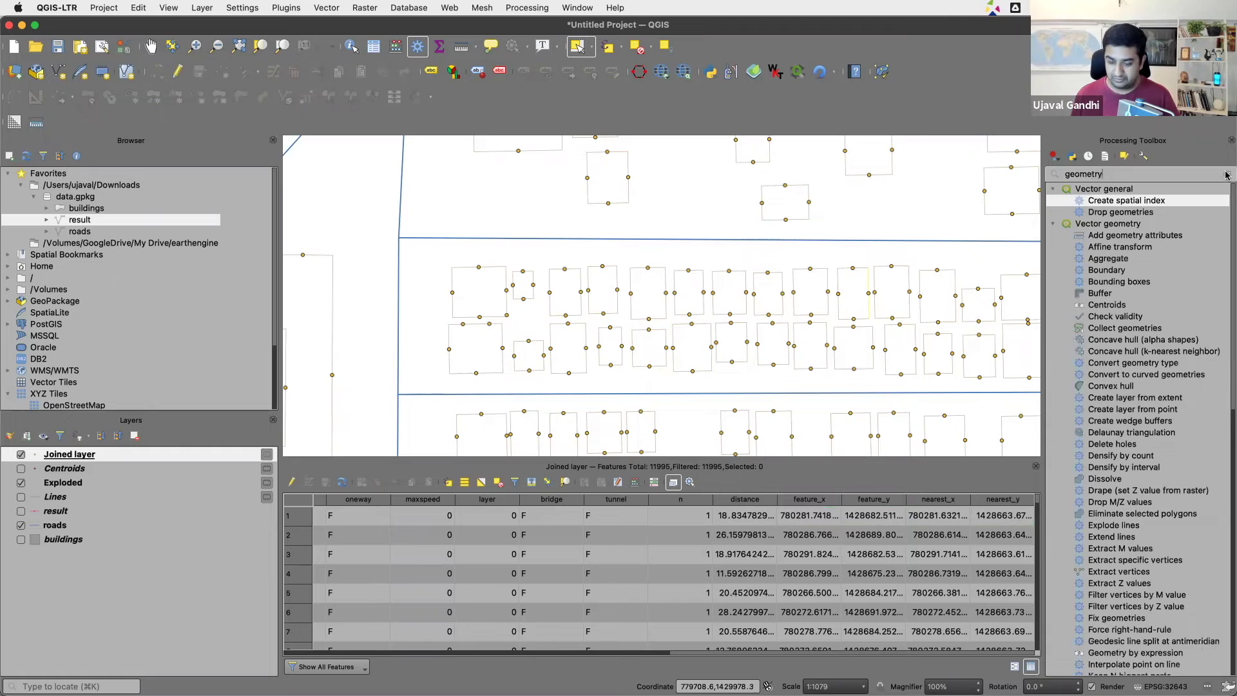
text( by ex)
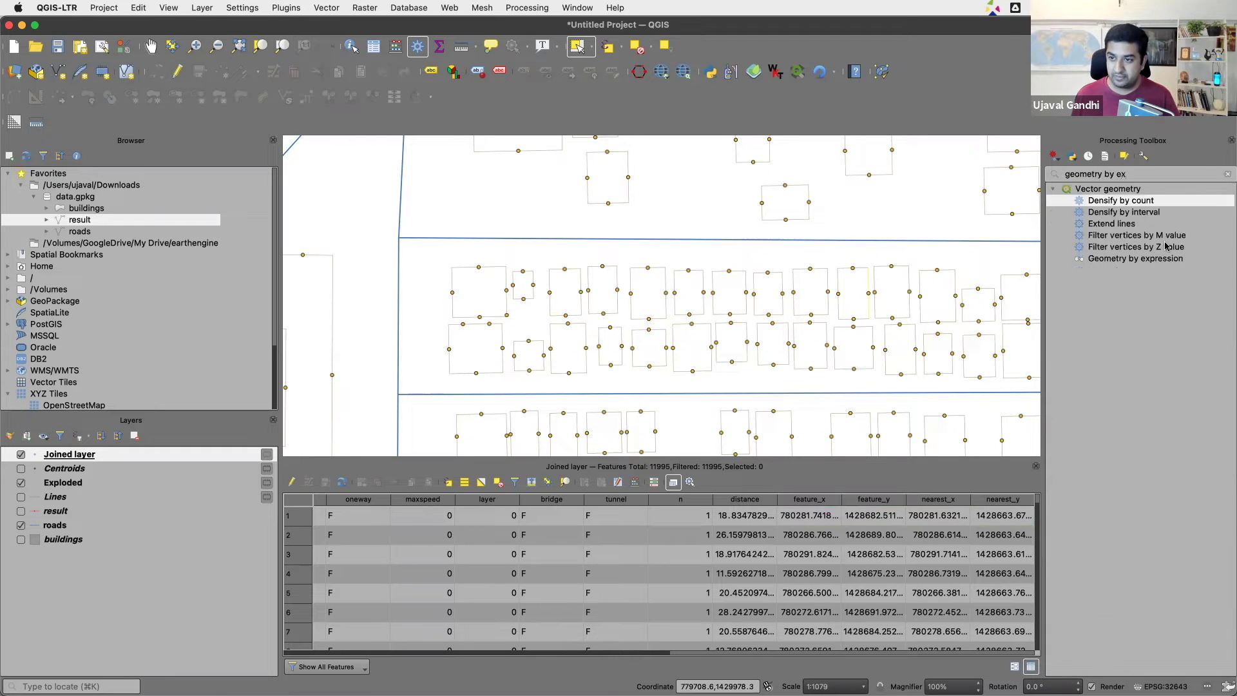
click(1165, 259)
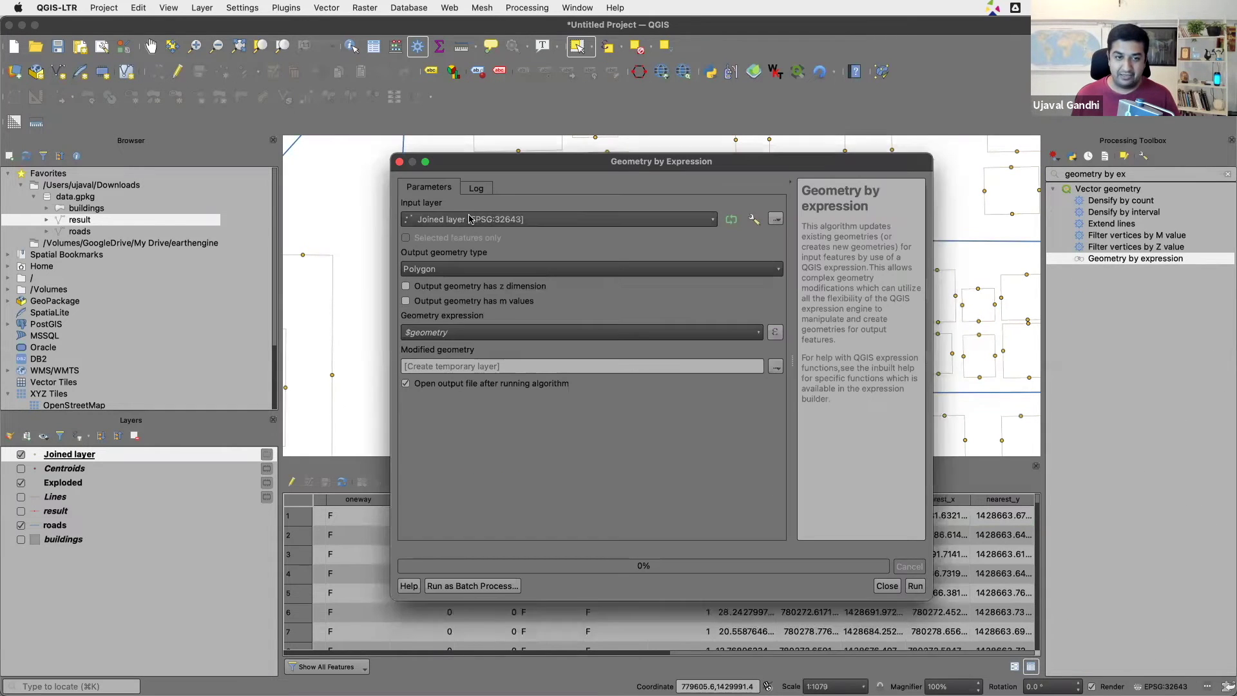
click(466, 271)
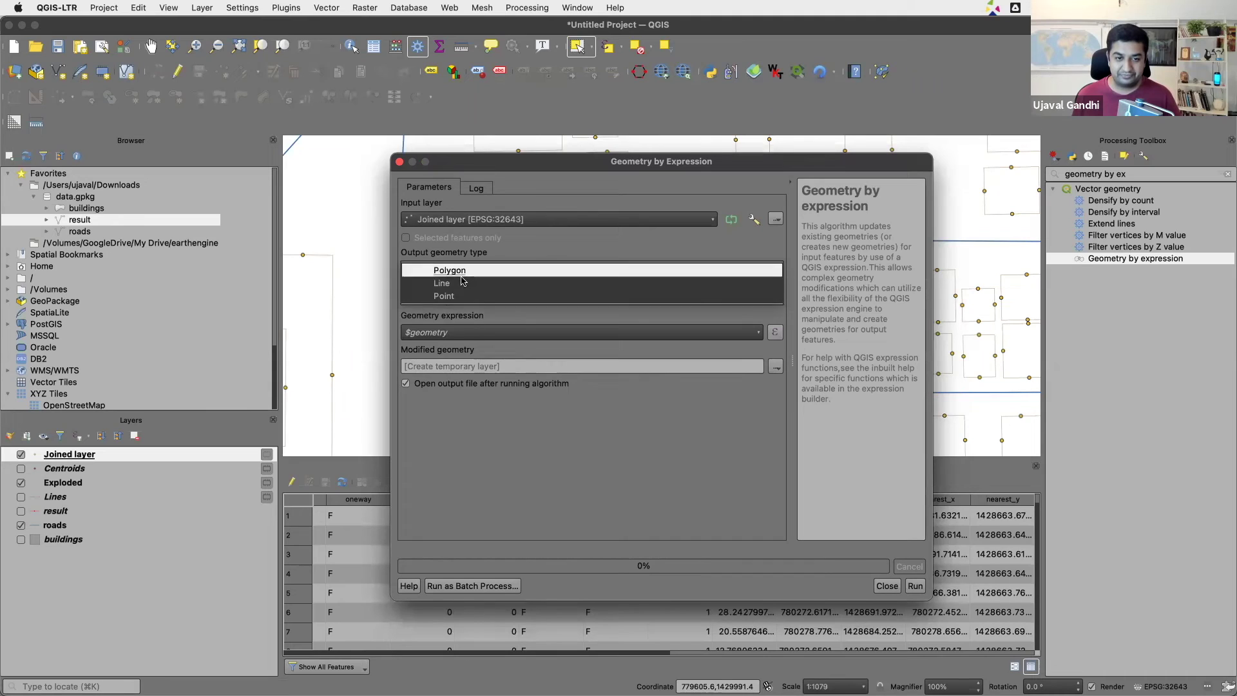
click(464, 284)
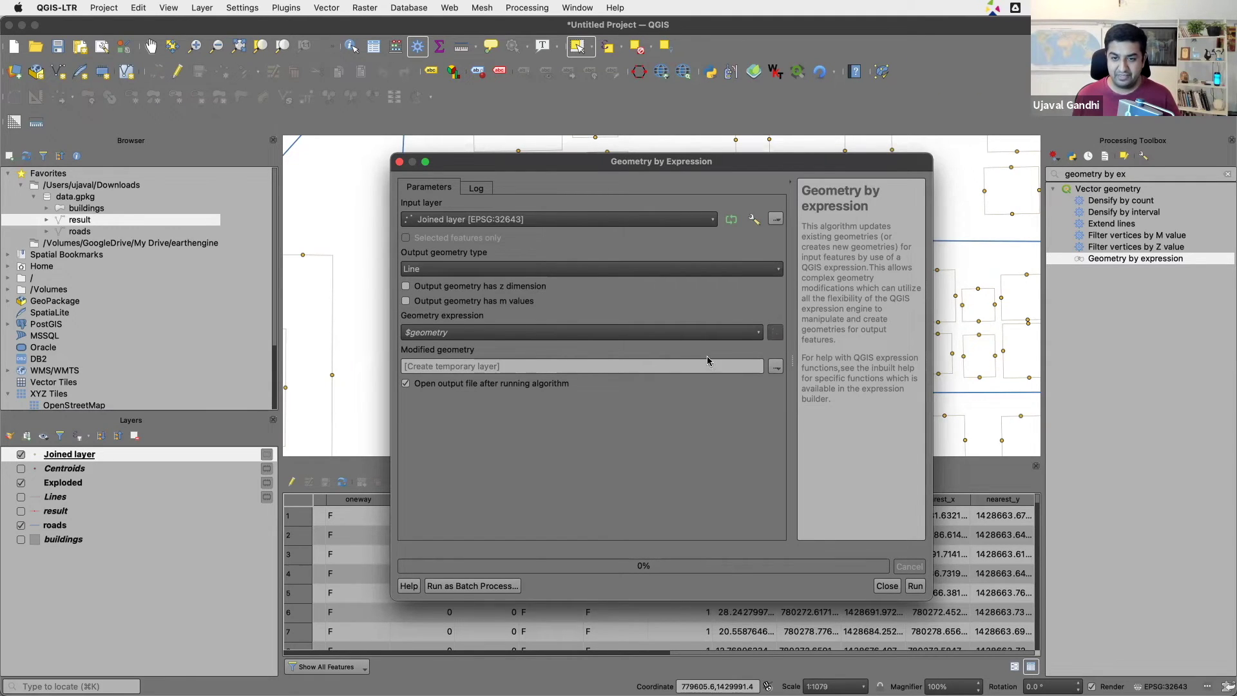
Set the geometry expression to a make_line joining the feature_x/y point to the nearest_x/y point.
click(776, 332)
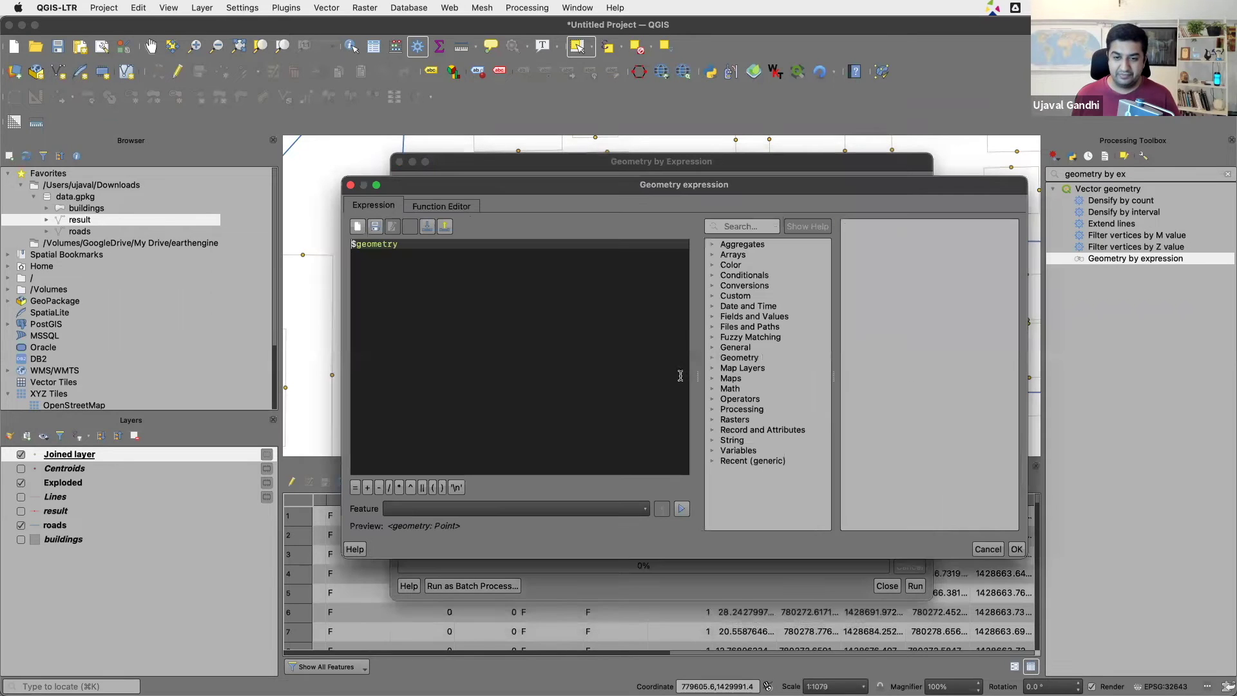
click(752, 462)
double_click(751, 471)
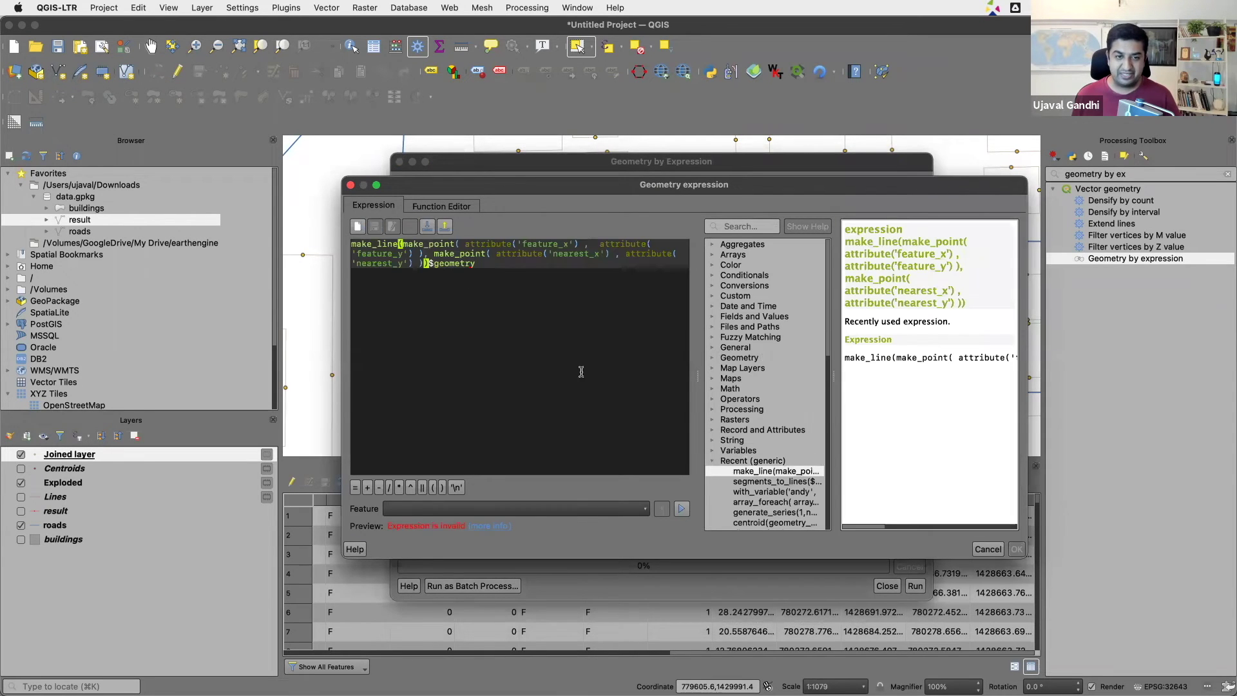
drag(427, 263, 475, 262)
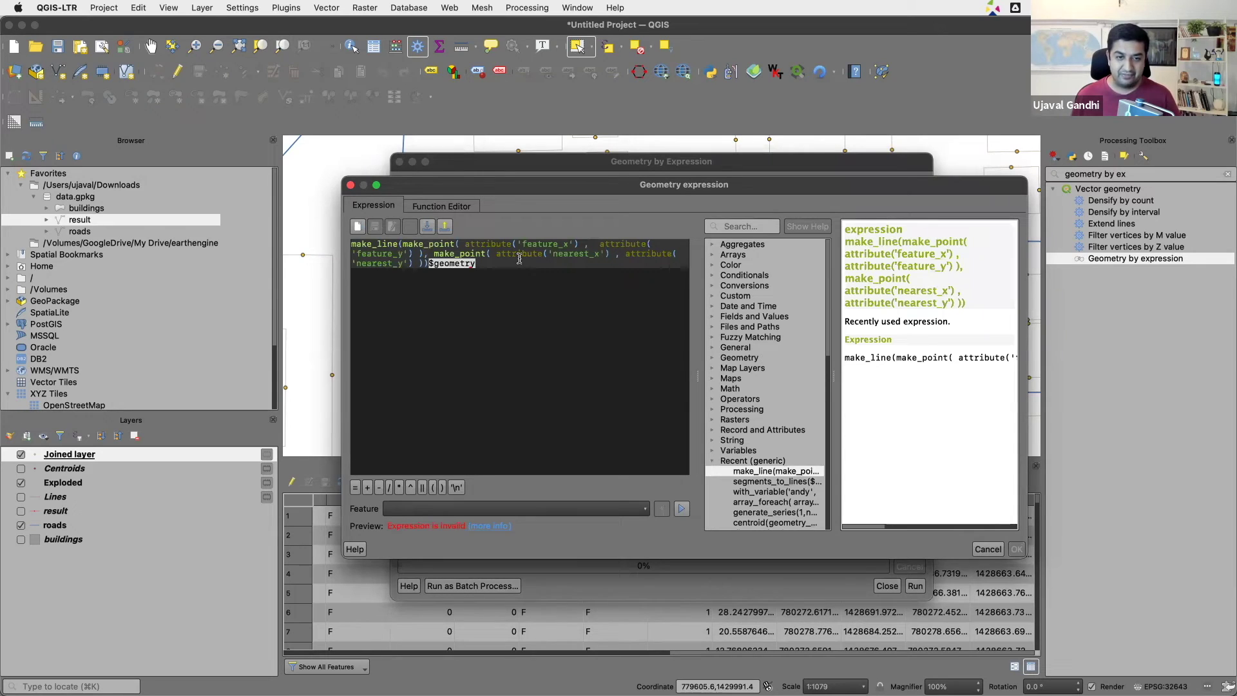
key(BackSpace)
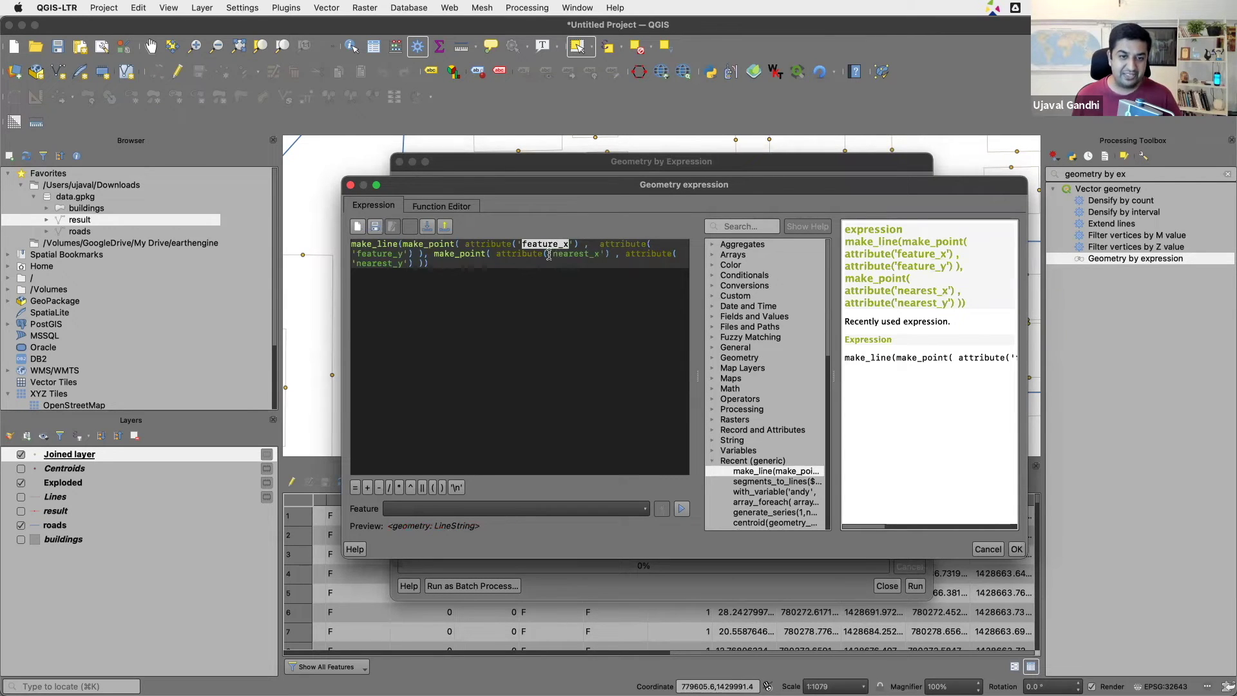
click(381, 253)
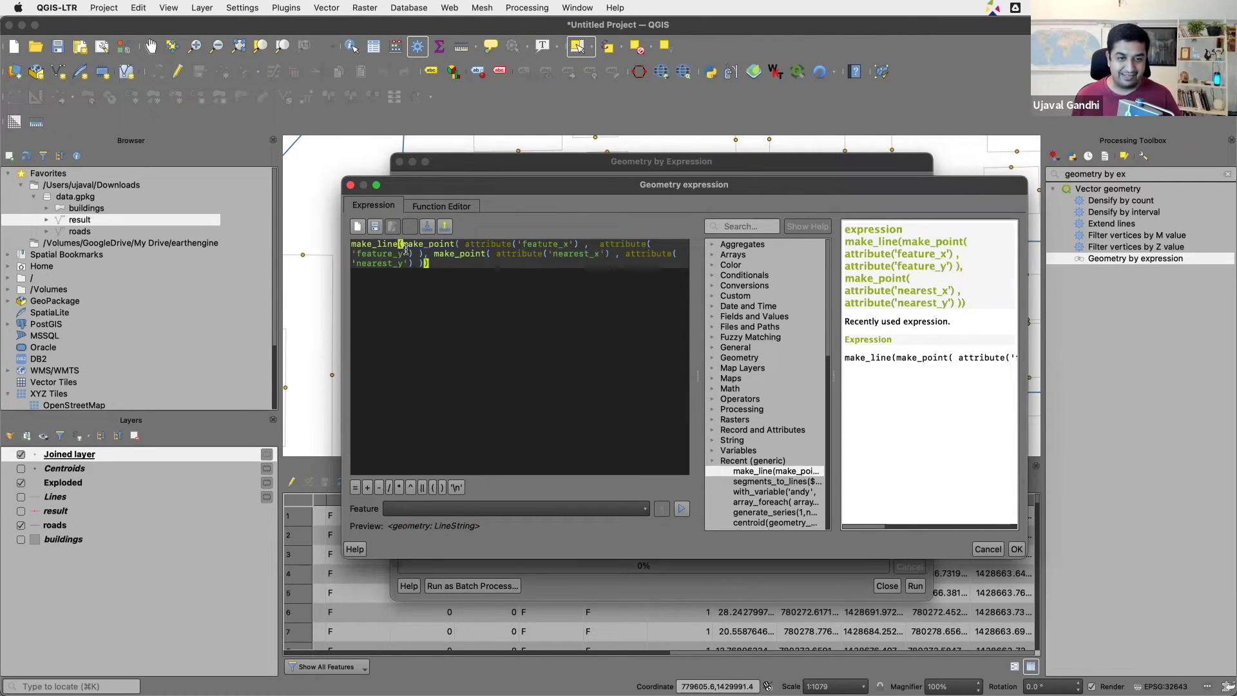
drag(402, 244, 475, 253)
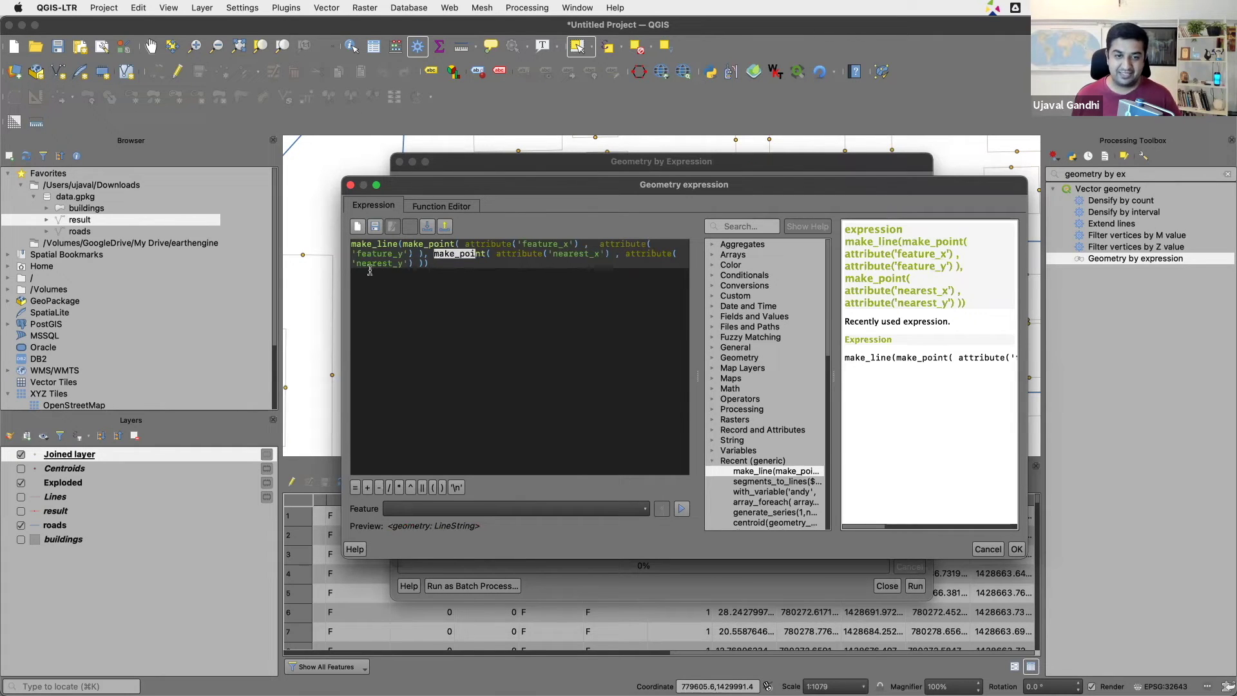
double_click(387, 244)
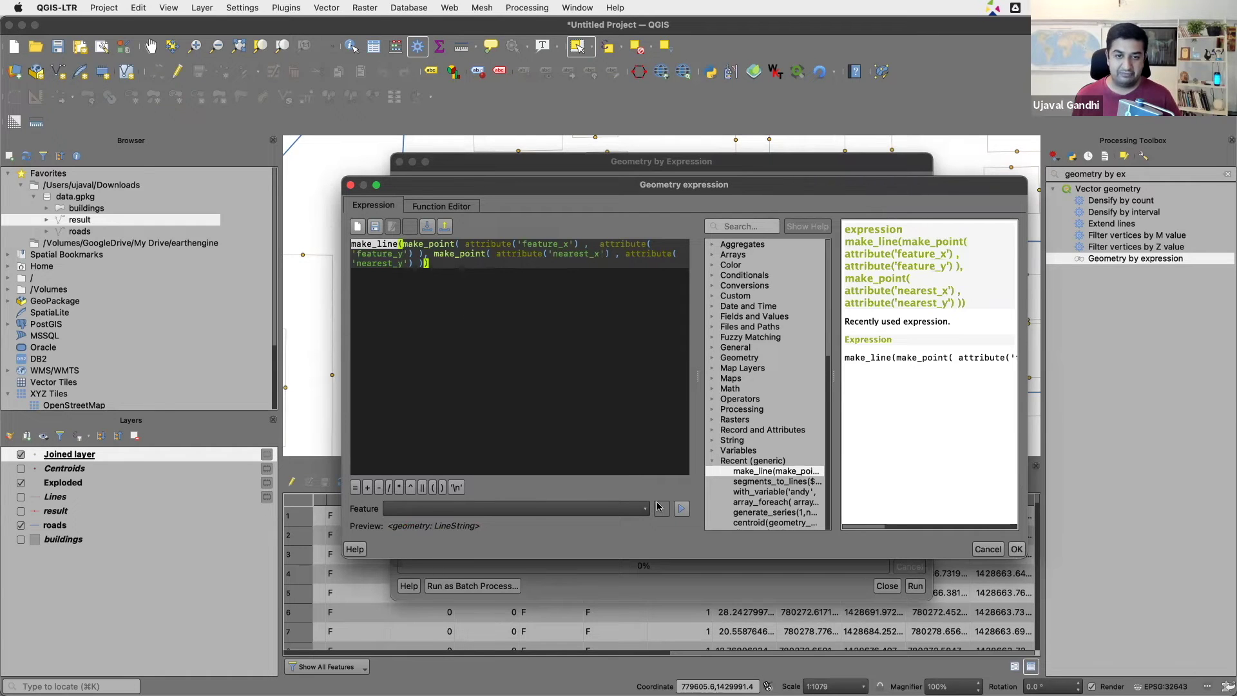
click(1016, 549)
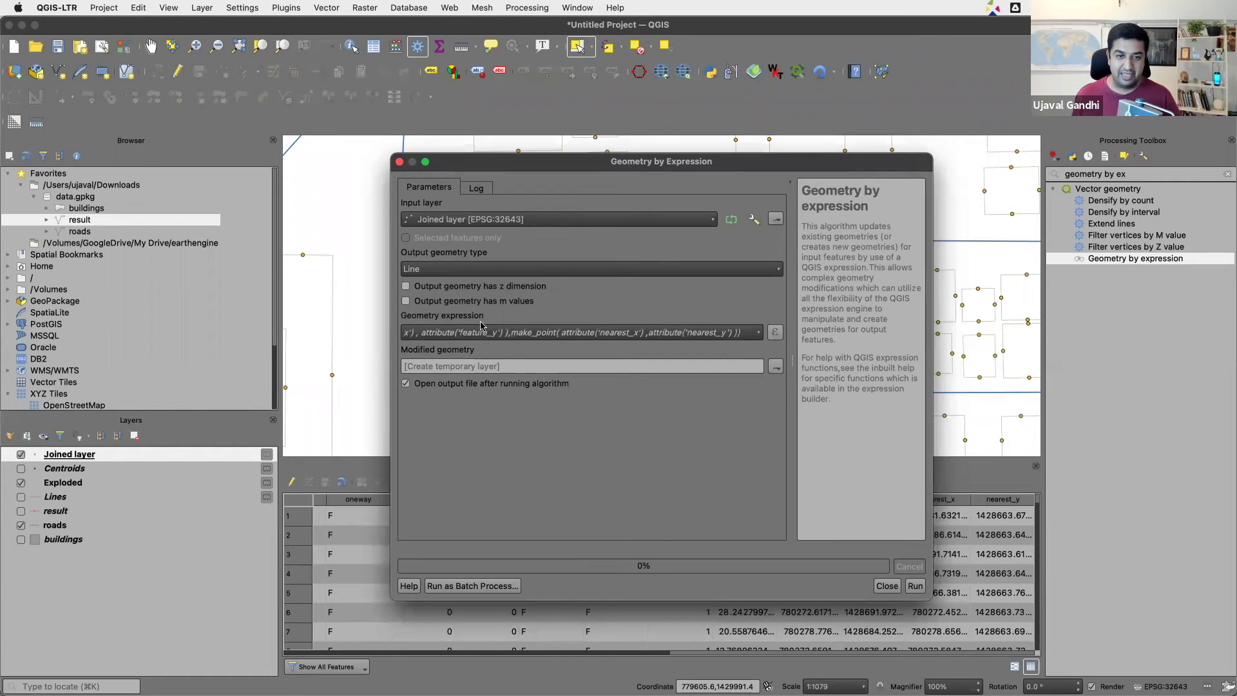
Run Geometry by expression to create the Modified geometry connector lines and view them on the map.
click(915, 586)
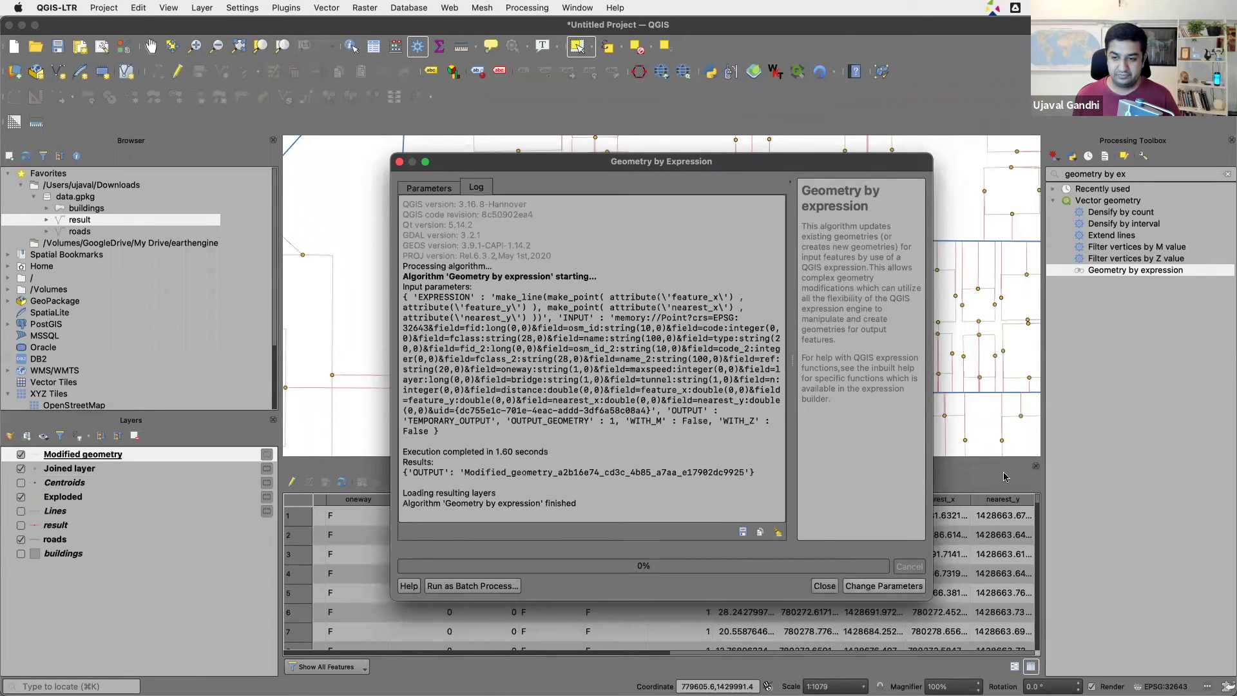
click(824, 586)
scroll(523, 448, up, 1)
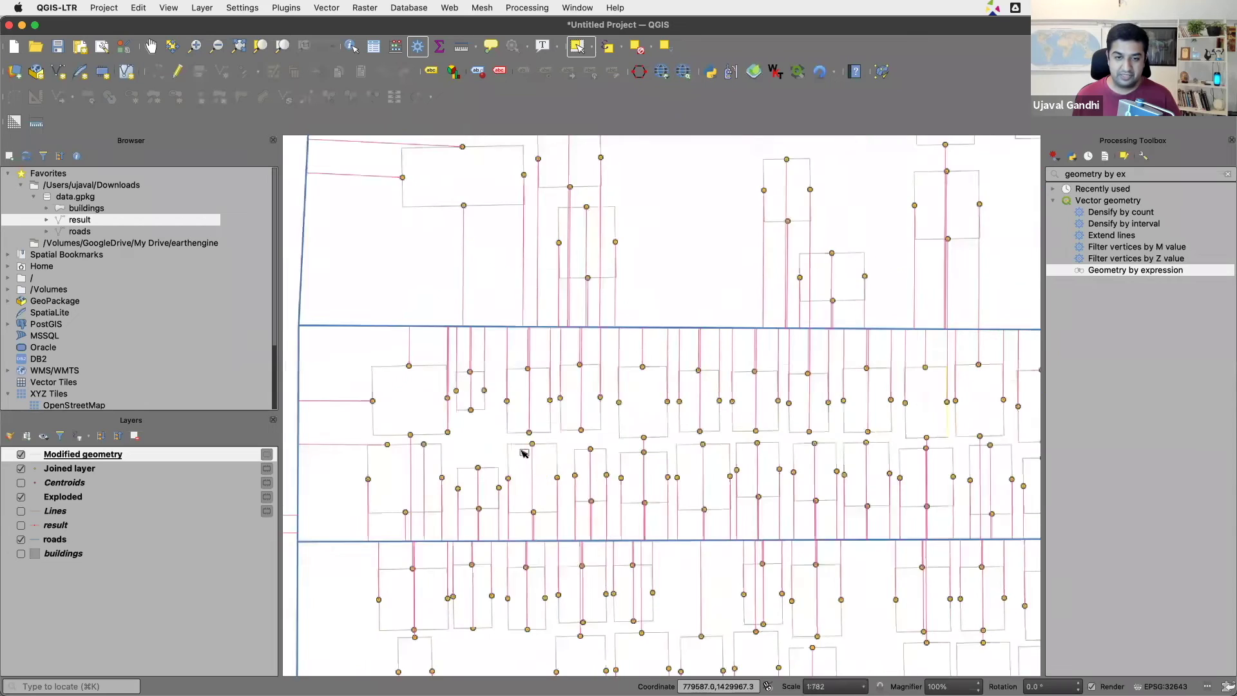
scroll(496, 438, down, 2)
scroll(466, 431, up, 1)
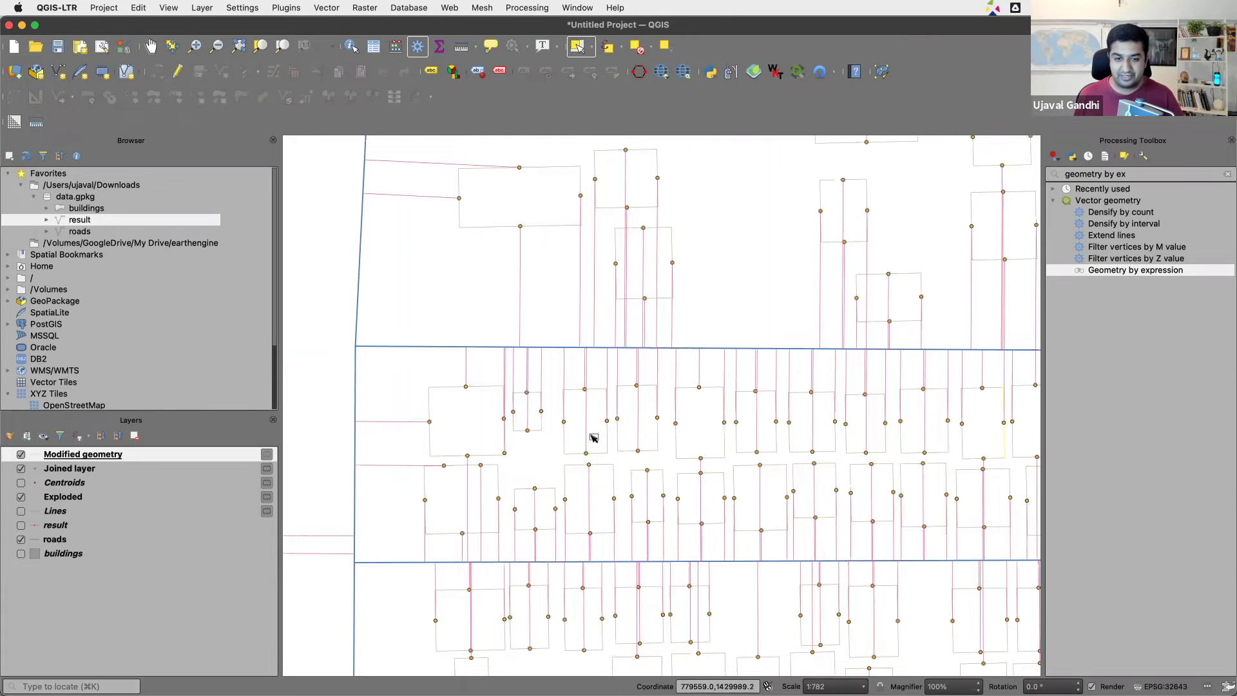
scroll(672, 432, down, 1)
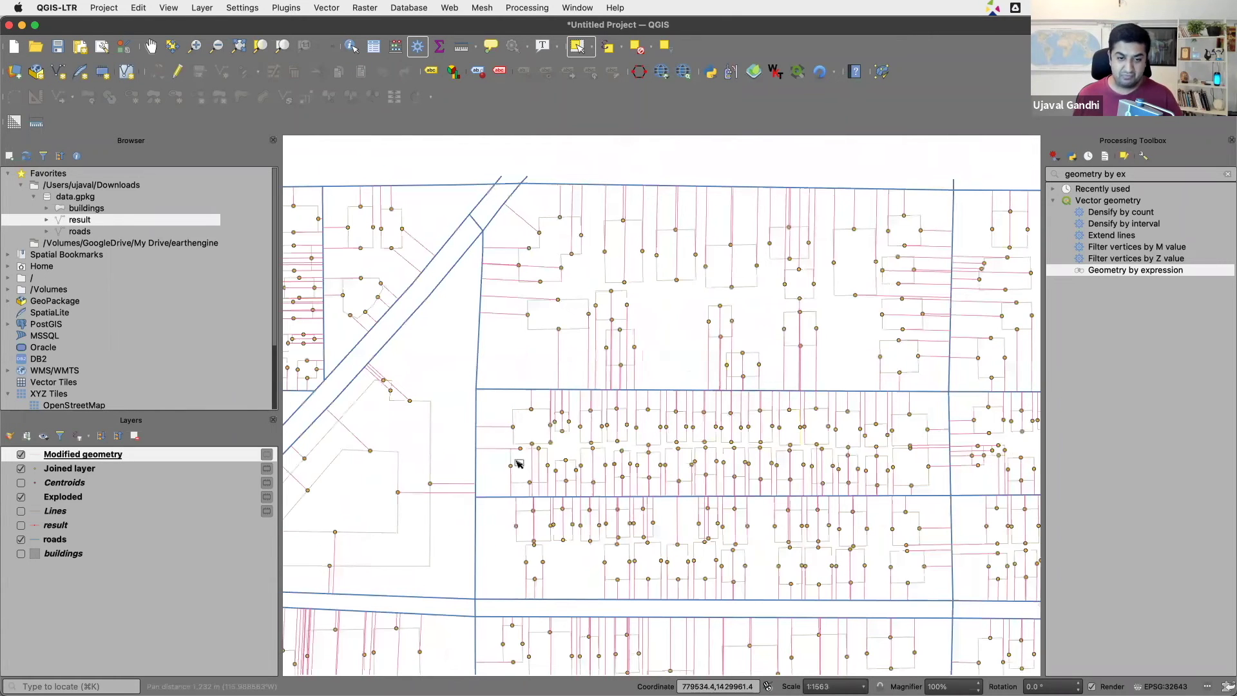
scroll(672, 432, down, 1)
scroll(516, 464, up, 1)
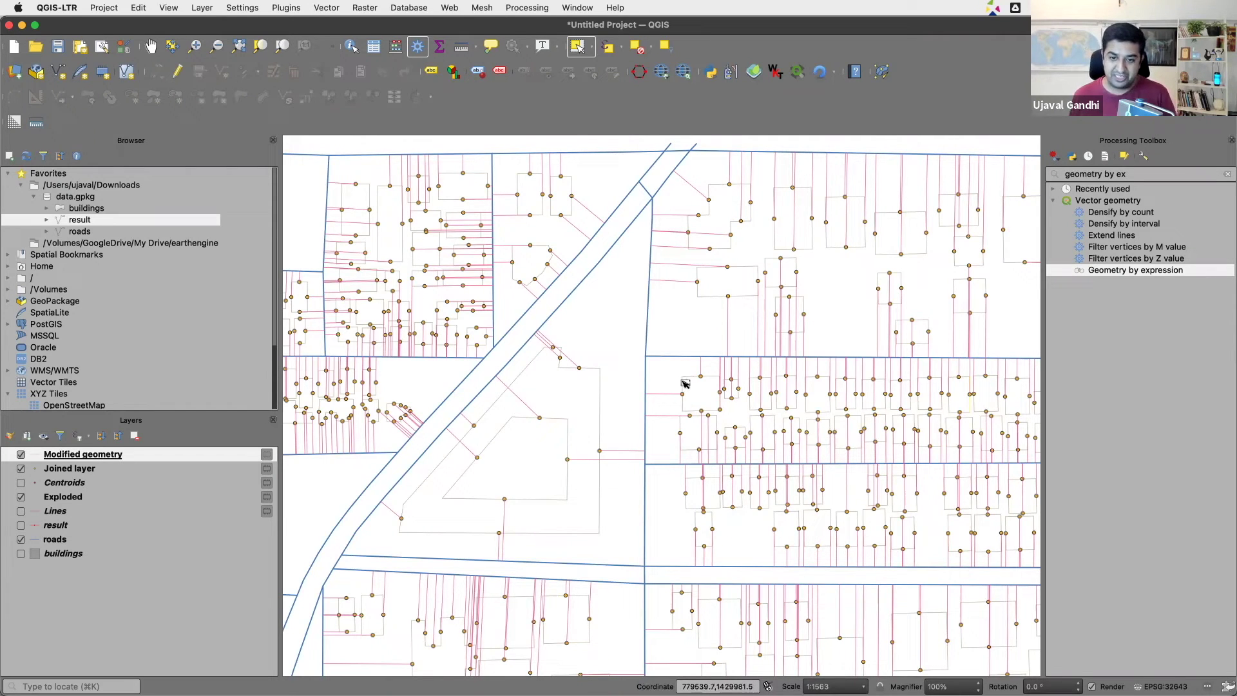
scroll(681, 396, up, 1)
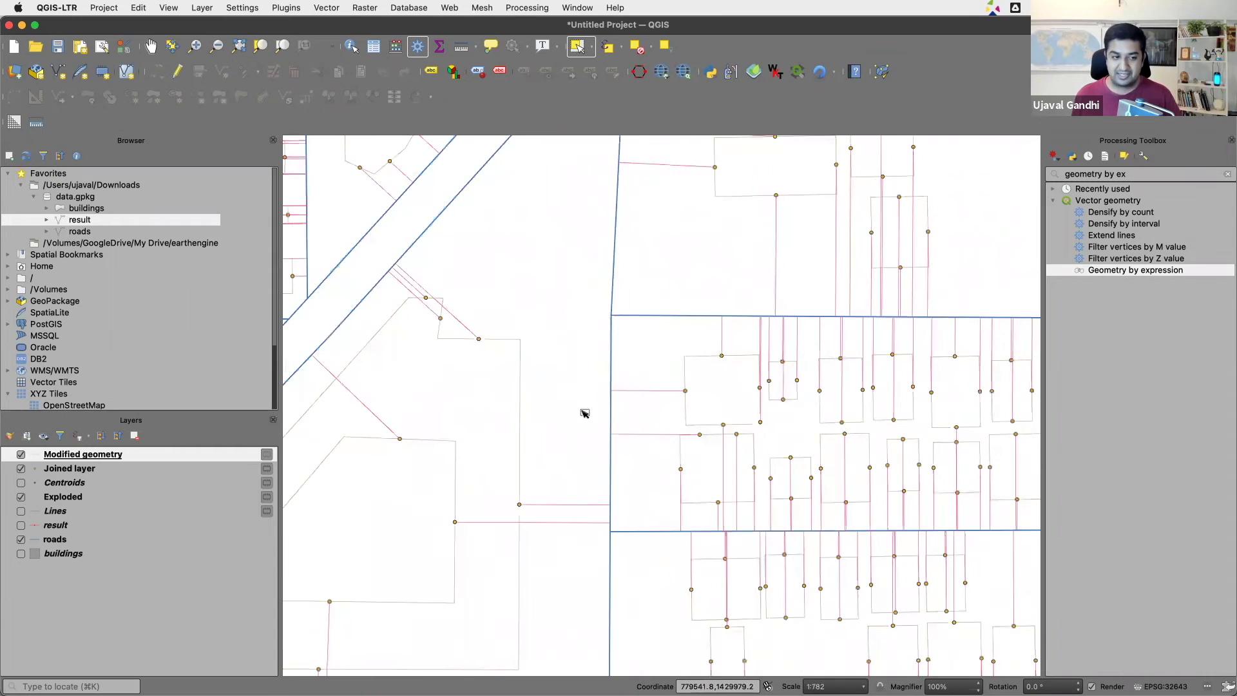
Open the Modified geometry attribute table and select one building's first four rows.
key(F6)
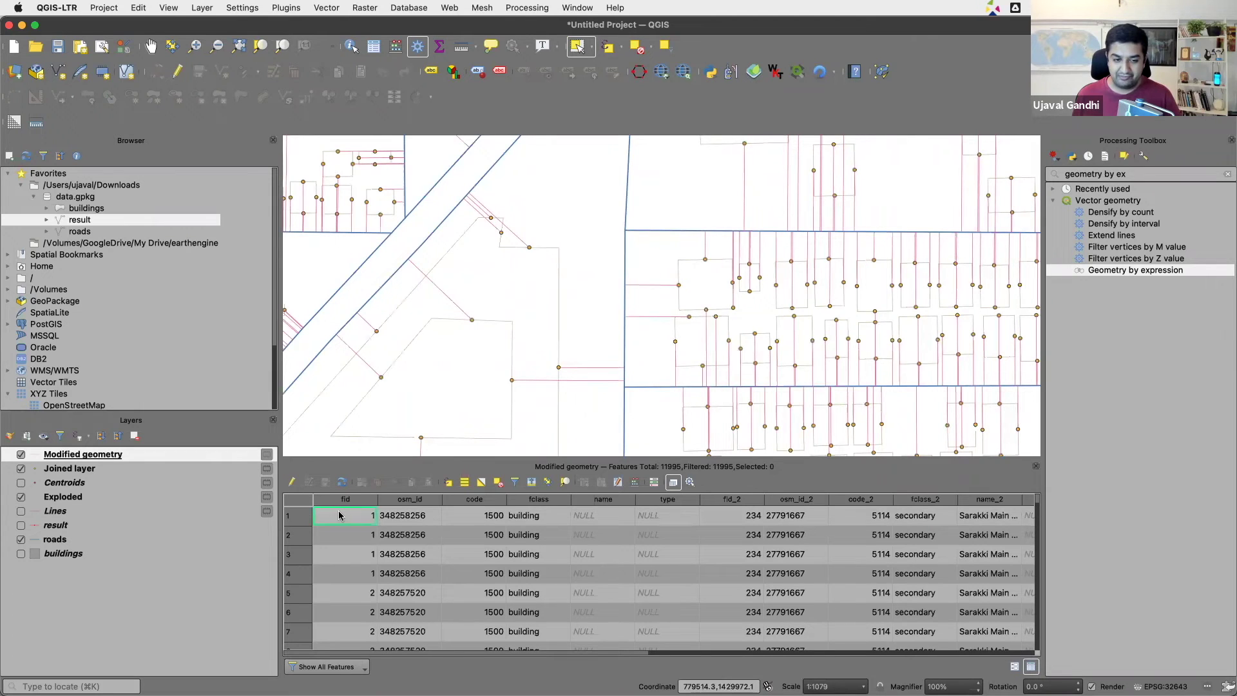
click(340, 516)
click(348, 540)
click(353, 556)
click(362, 575)
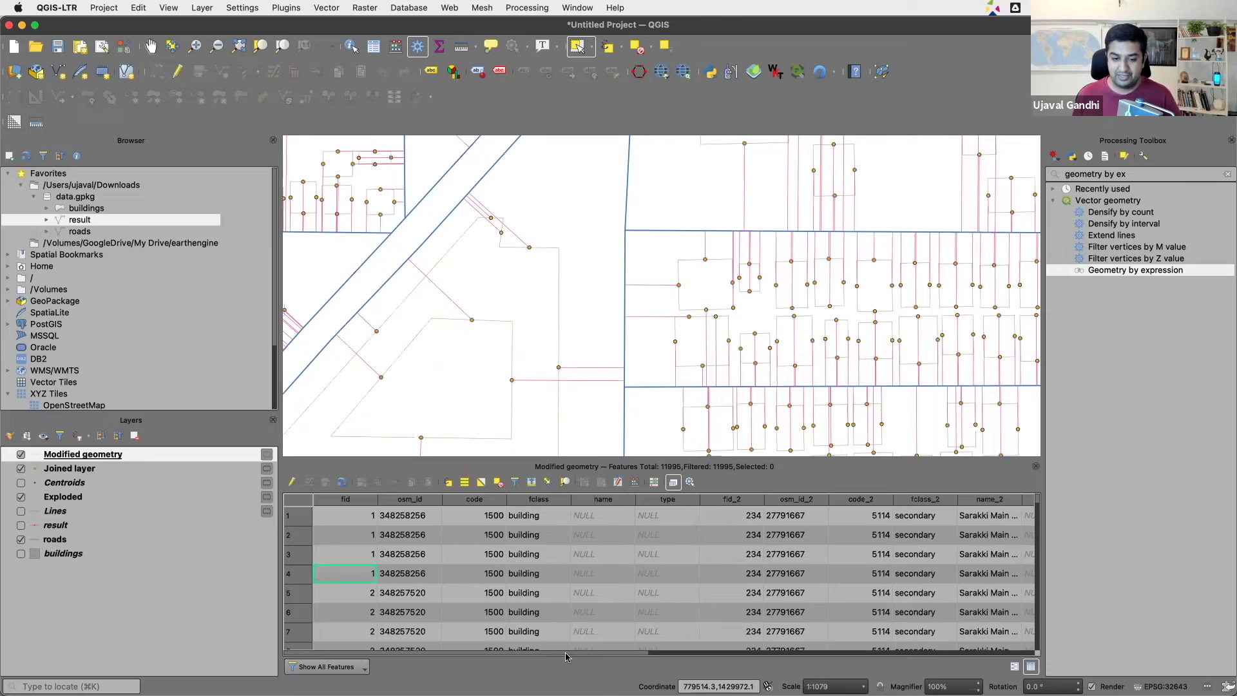
Compare the distance values of rows 1, 3 and 4 and clear the toolbox search.
click(1025, 654)
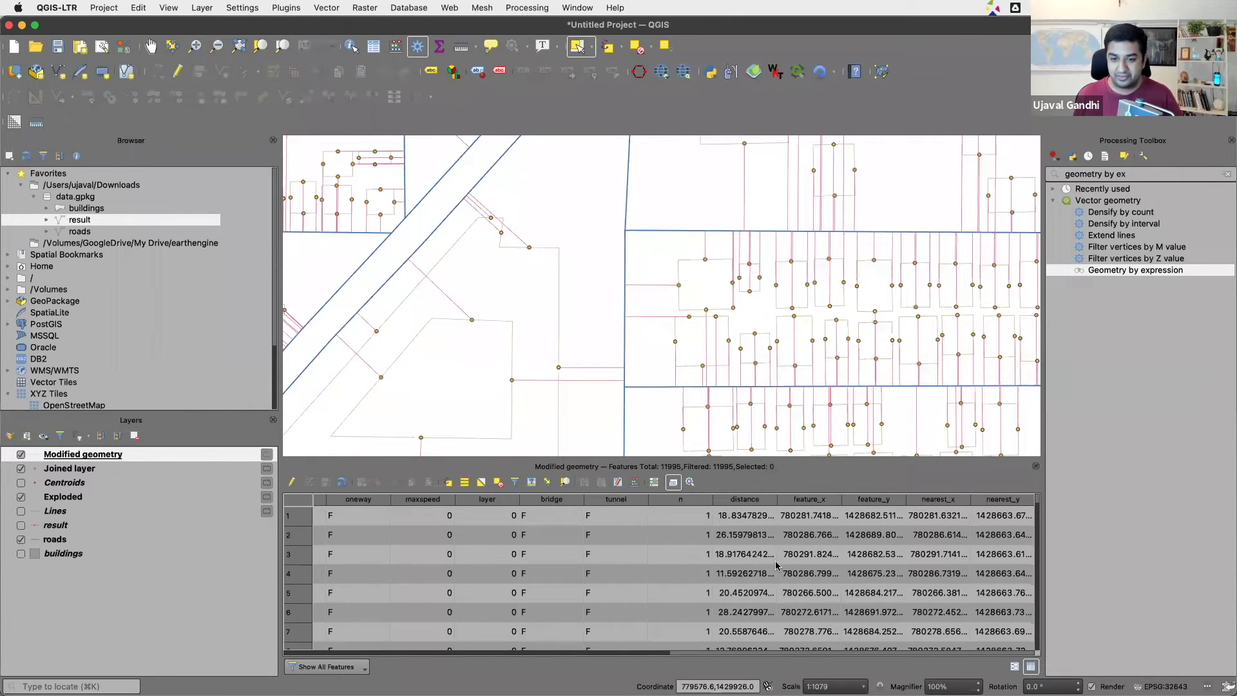
click(731, 554)
click(735, 573)
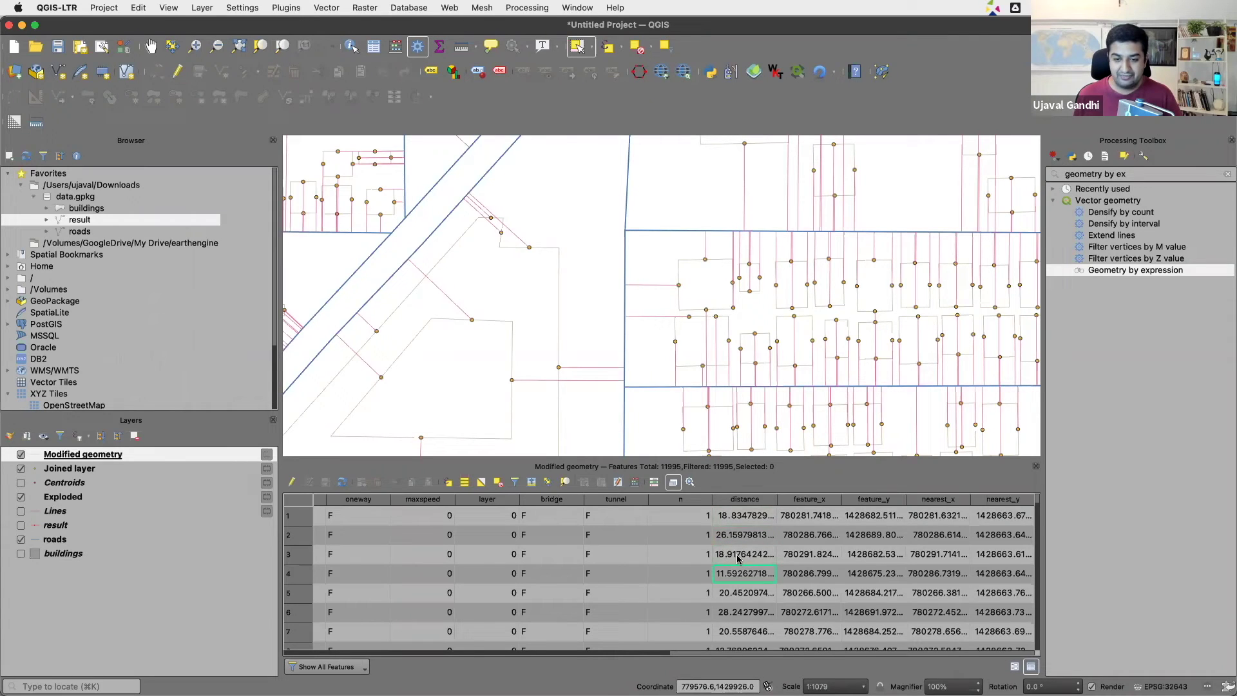
click(736, 518)
scroll(322, 523, left, 15)
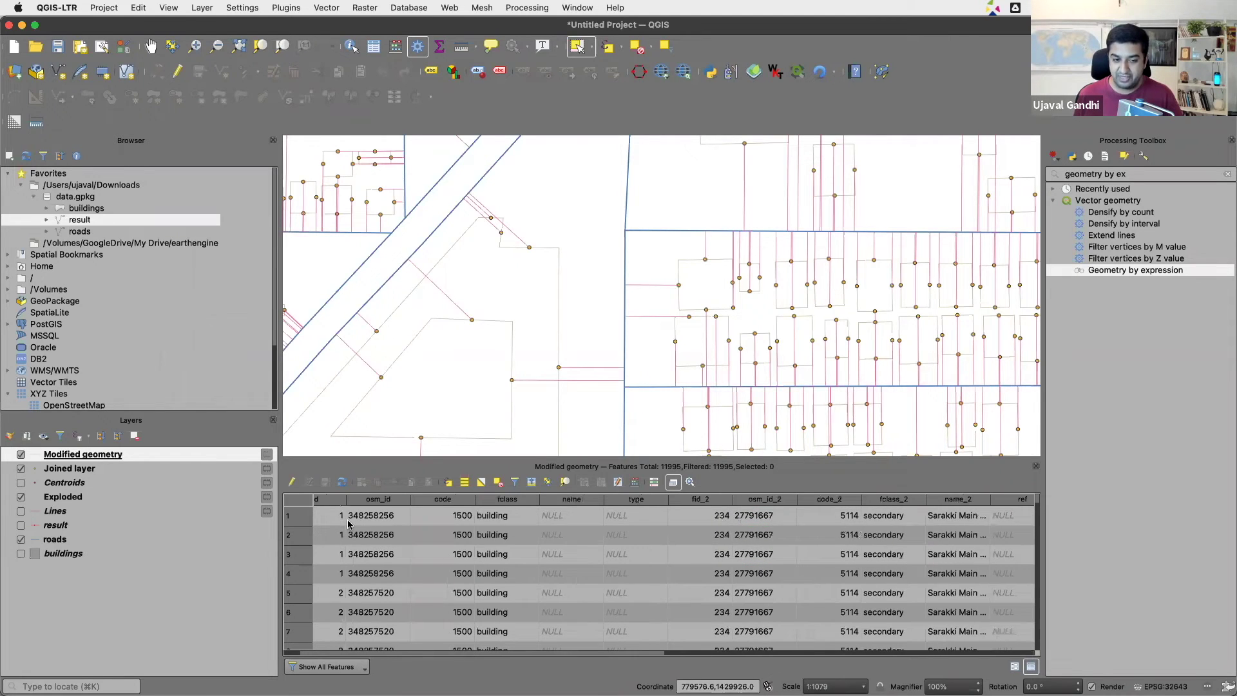
scroll(883, 653, right, 15)
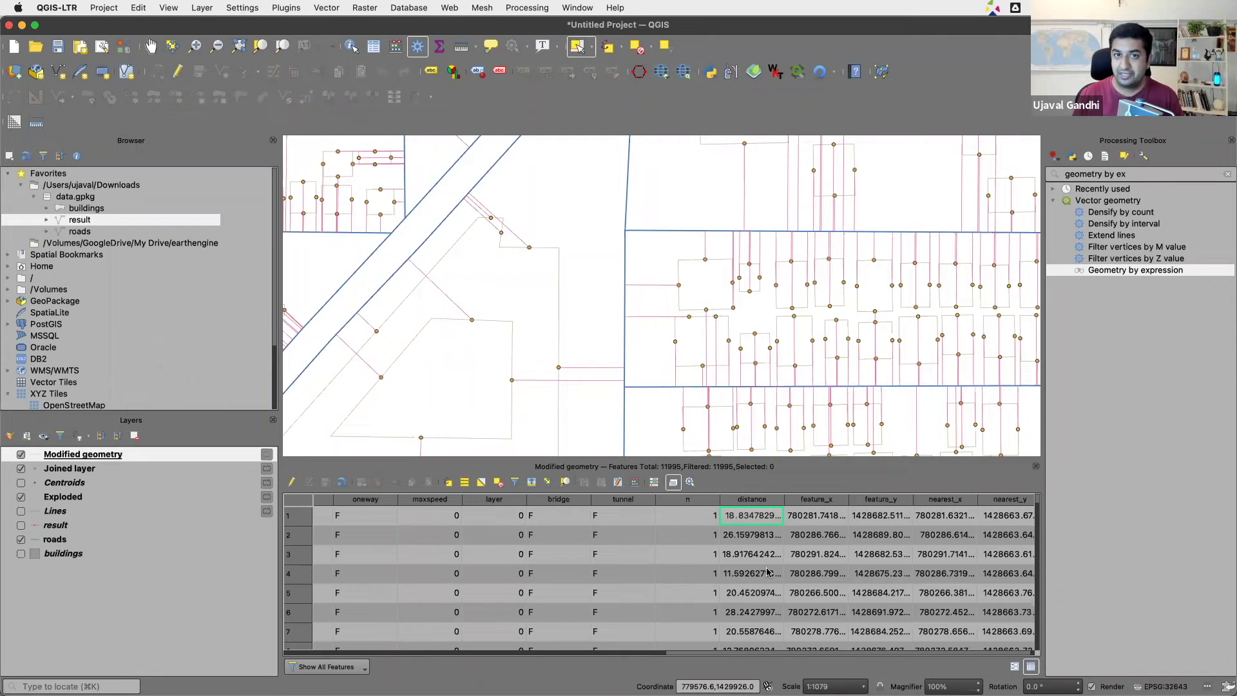
click(1224, 177)
click(1225, 175)
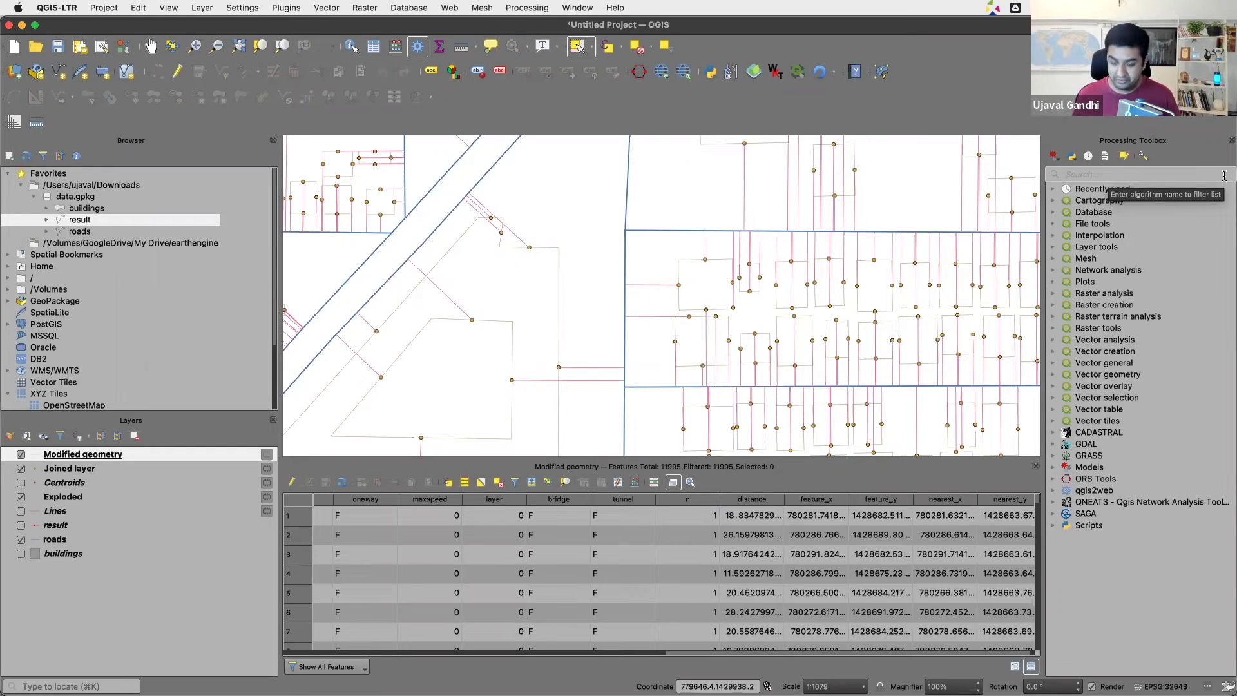
Open Add autoincremental field and name the new field RANK, starting at 1.
text(add auto)
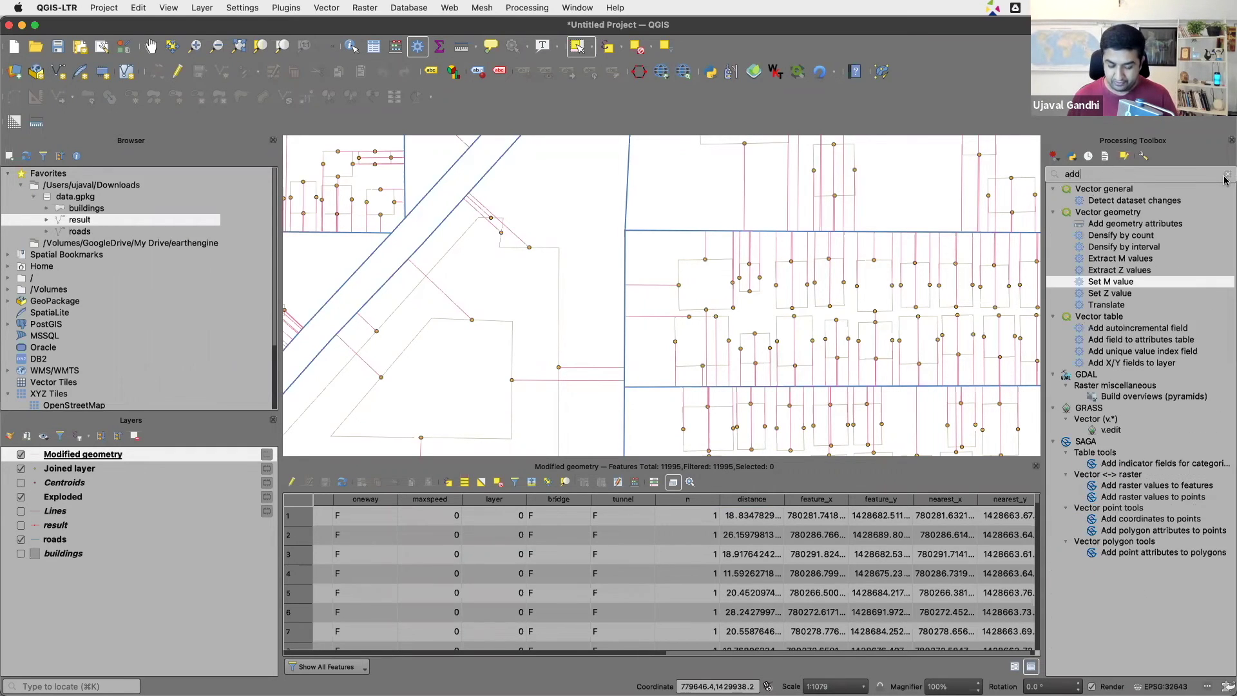
double_click(1187, 201)
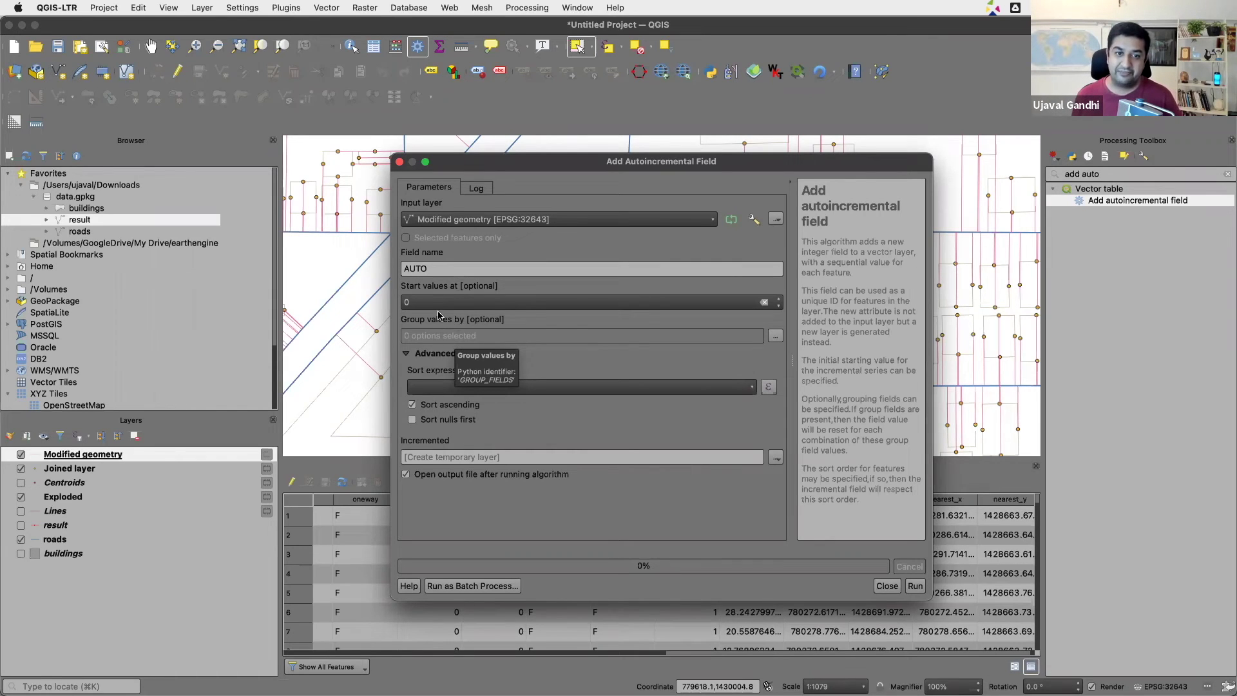
double_click(419, 269)
text(RANK)
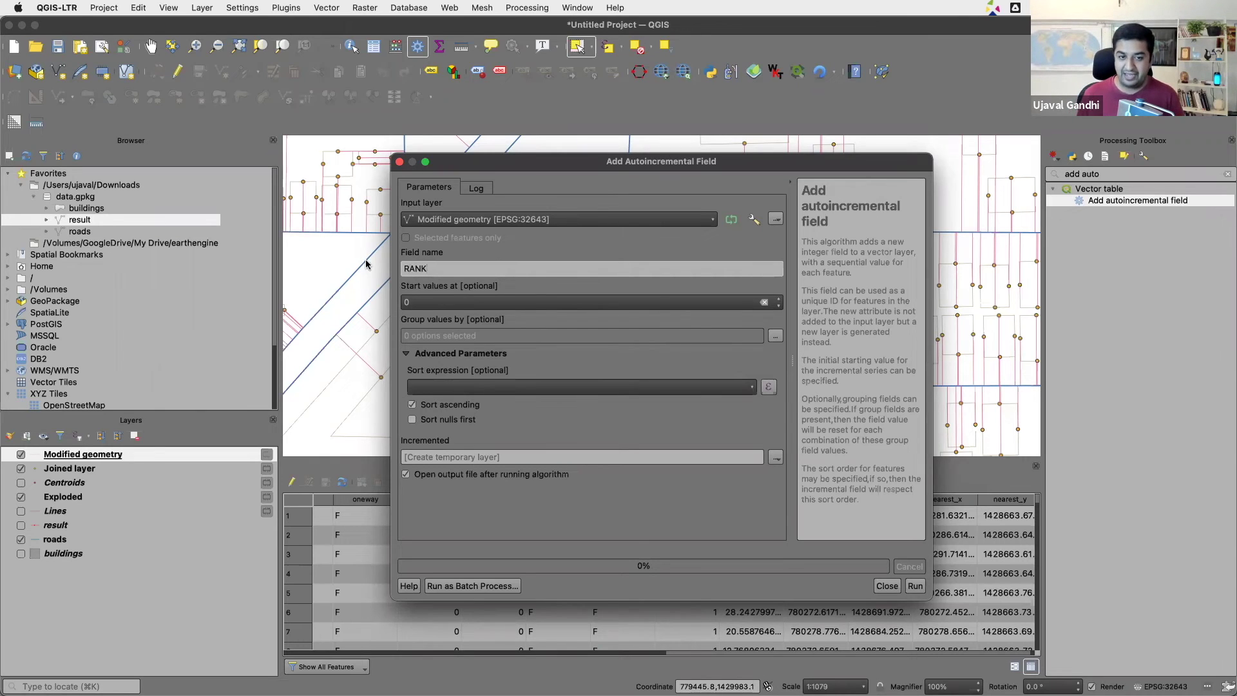
double_click(413, 303)
text(1)
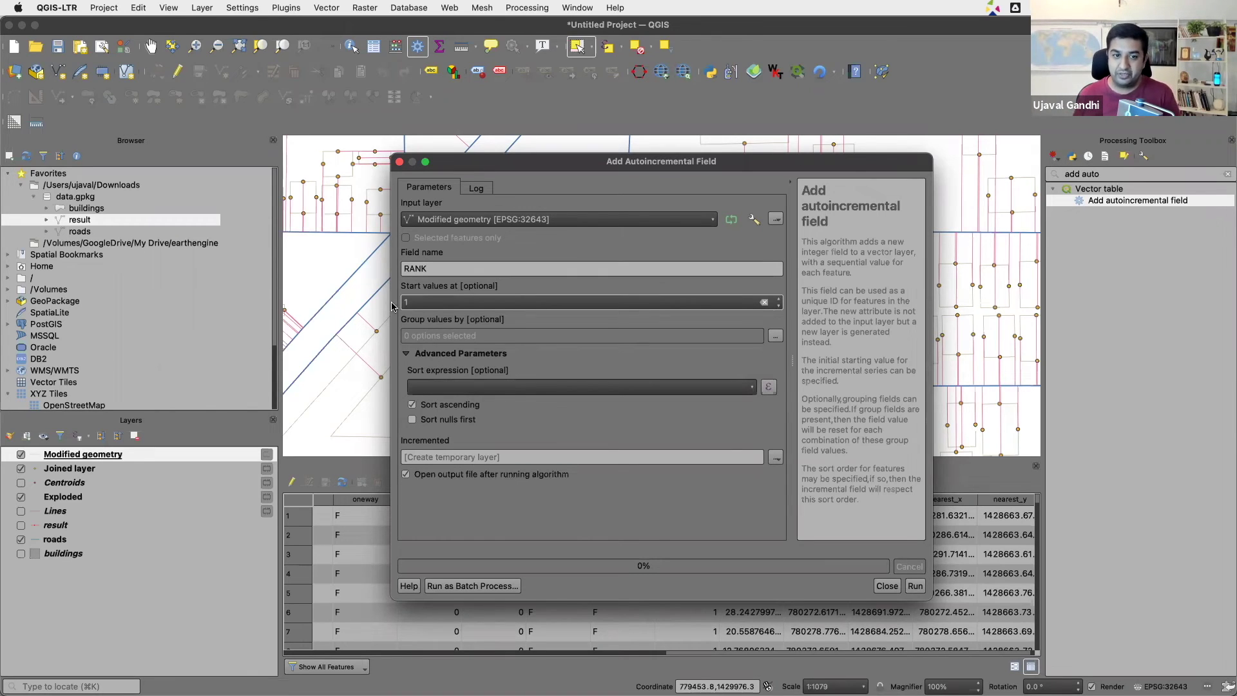
Group the RANK numbering by fid and sort it by distance.
click(775, 336)
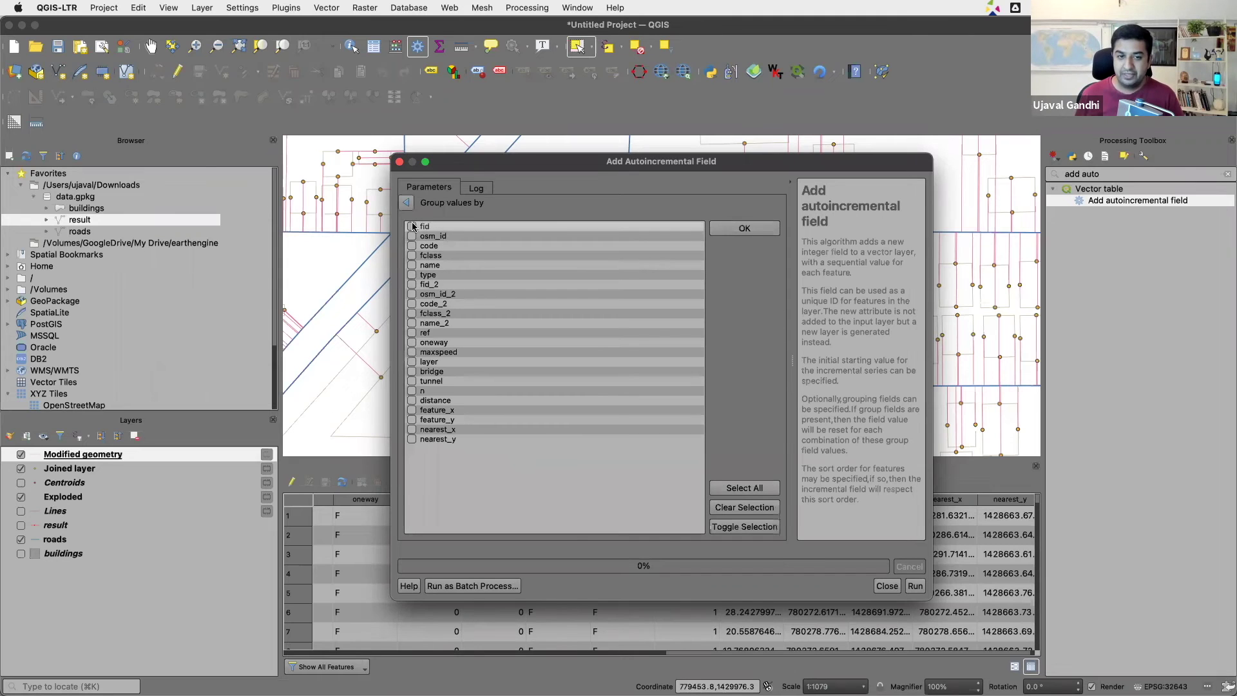
click(412, 227)
click(721, 229)
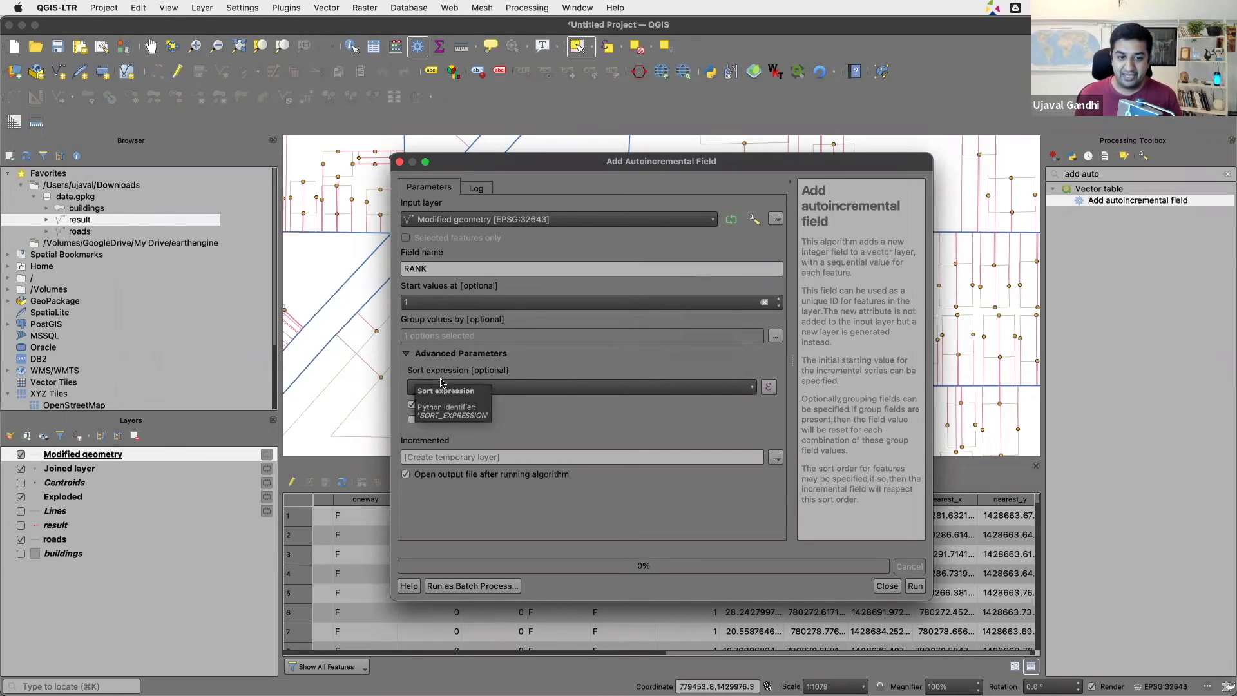
click(752, 387)
scroll(535, 465, down, 5)
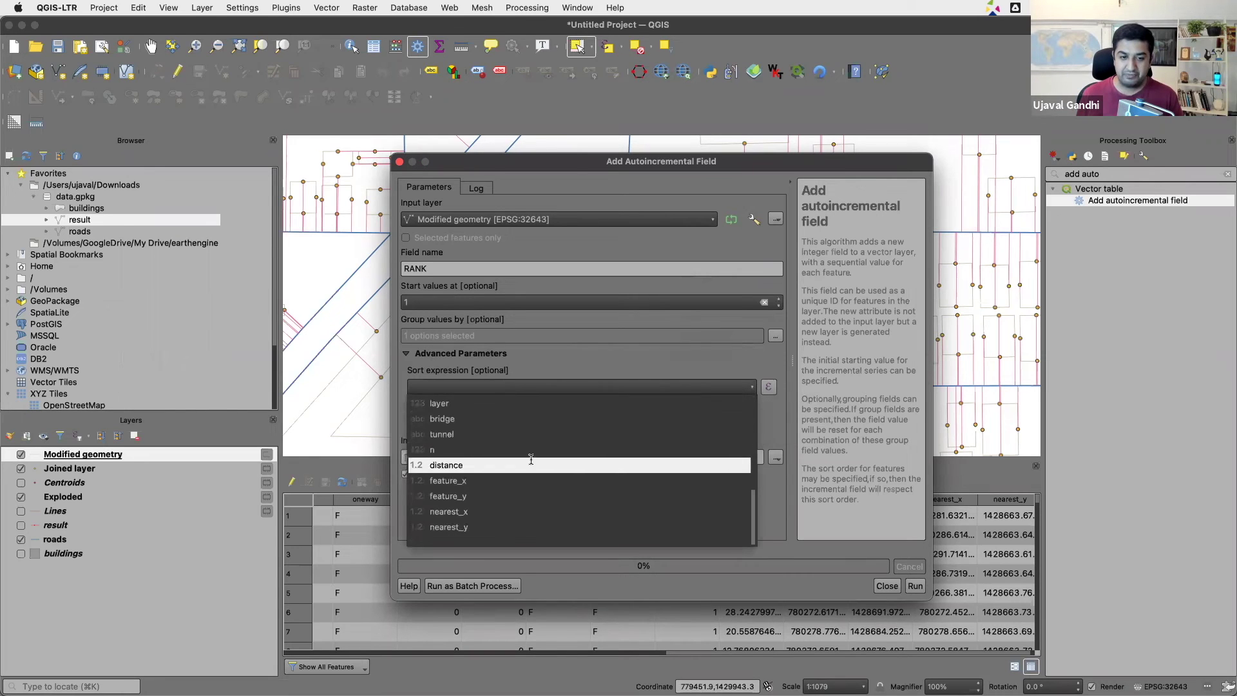
click(533, 468)
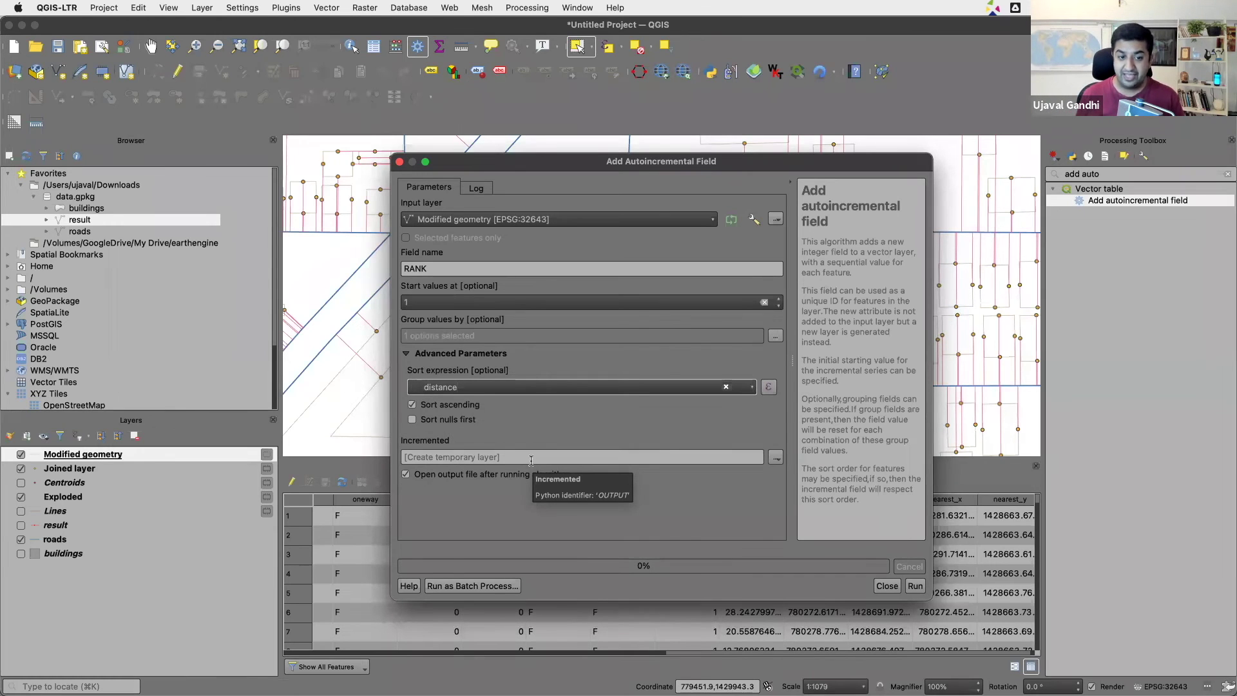
Run the autoincremental field tool to produce the Incremented layer.
click(911, 585)
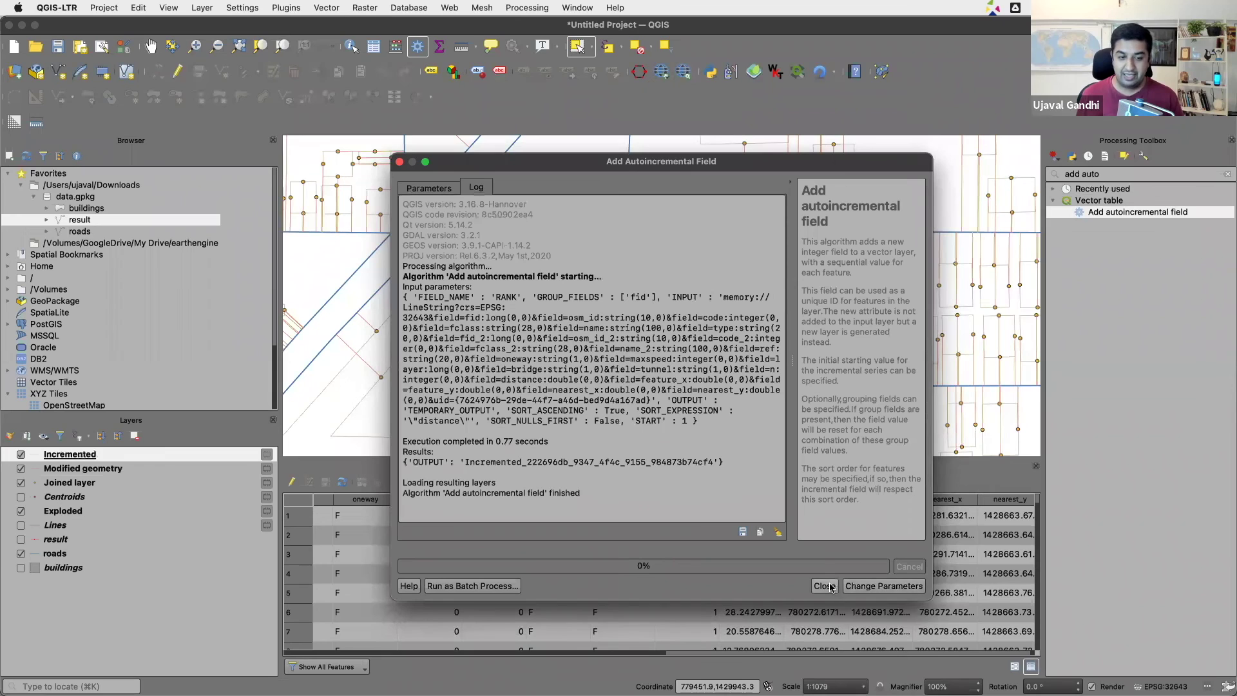
click(825, 586)
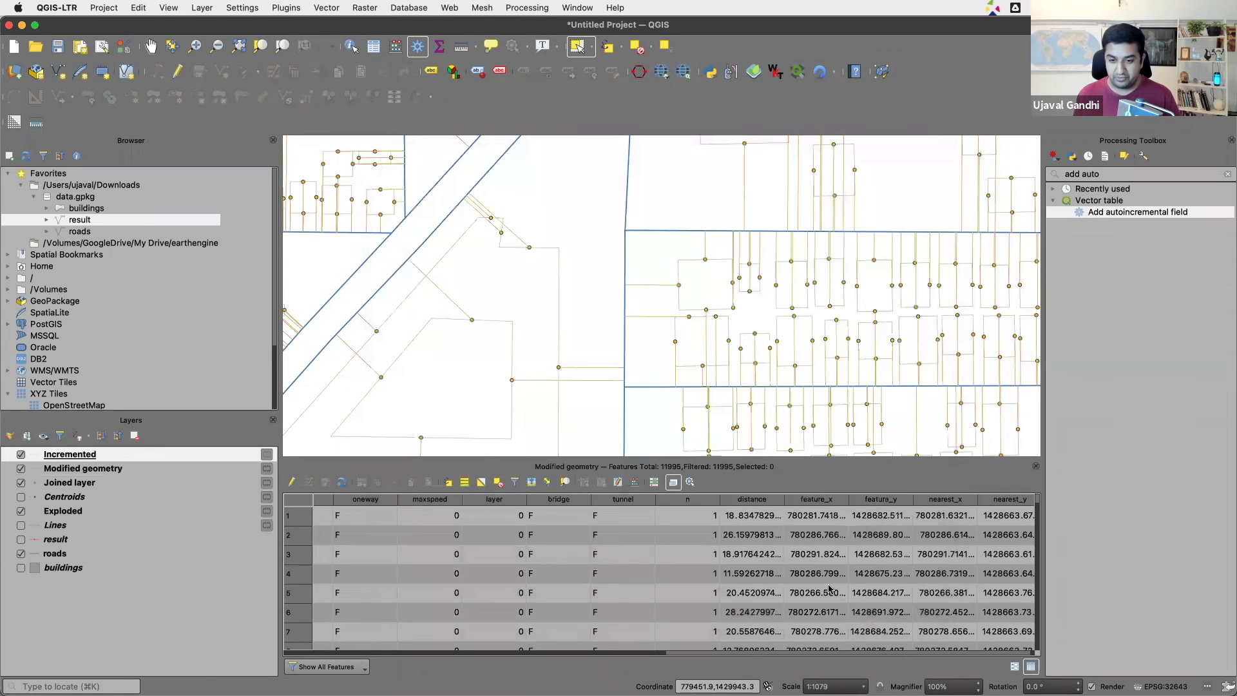
click(1036, 470)
Open the Incremented attribute table, sort by fid, and compare RANK with distance.
key(F6)
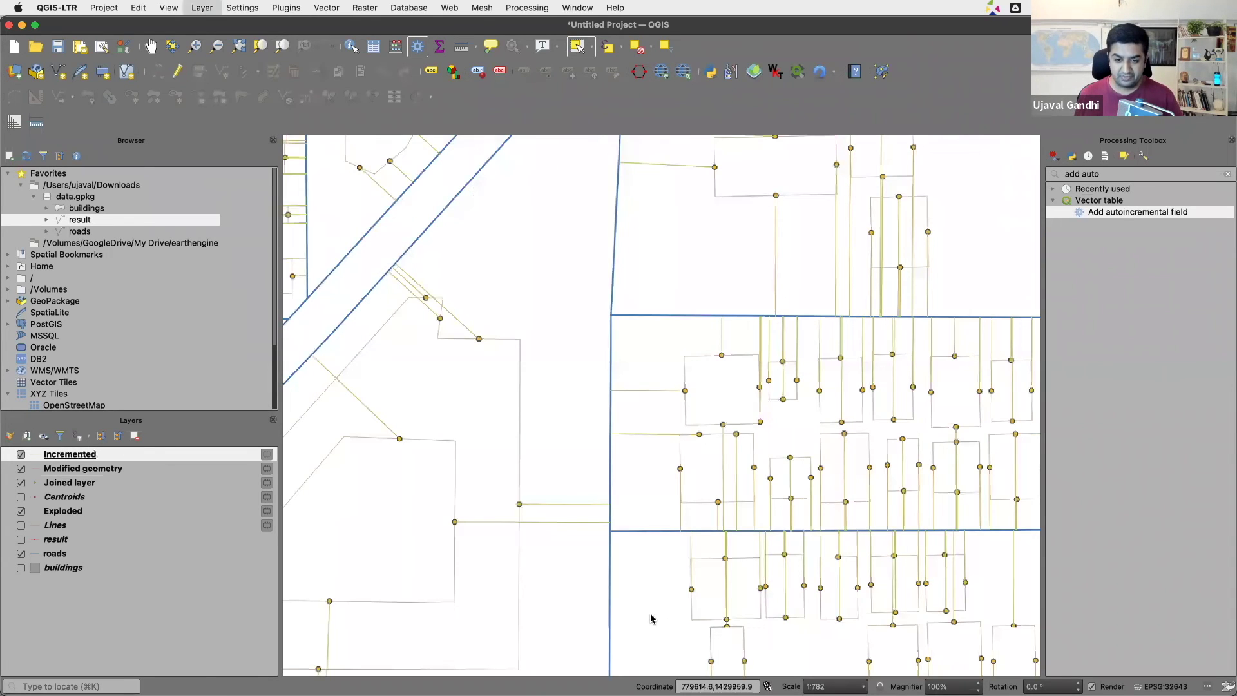
scroll(709, 580, right, 10)
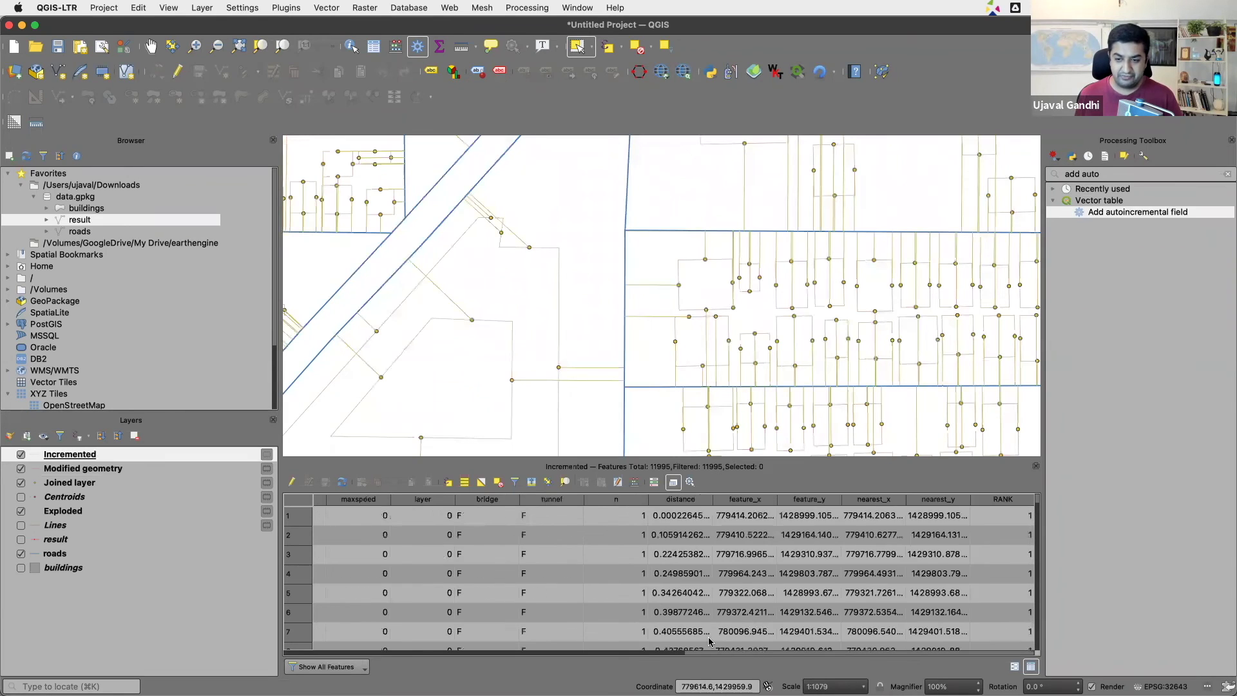
scroll(709, 580, left, 10)
click(362, 500)
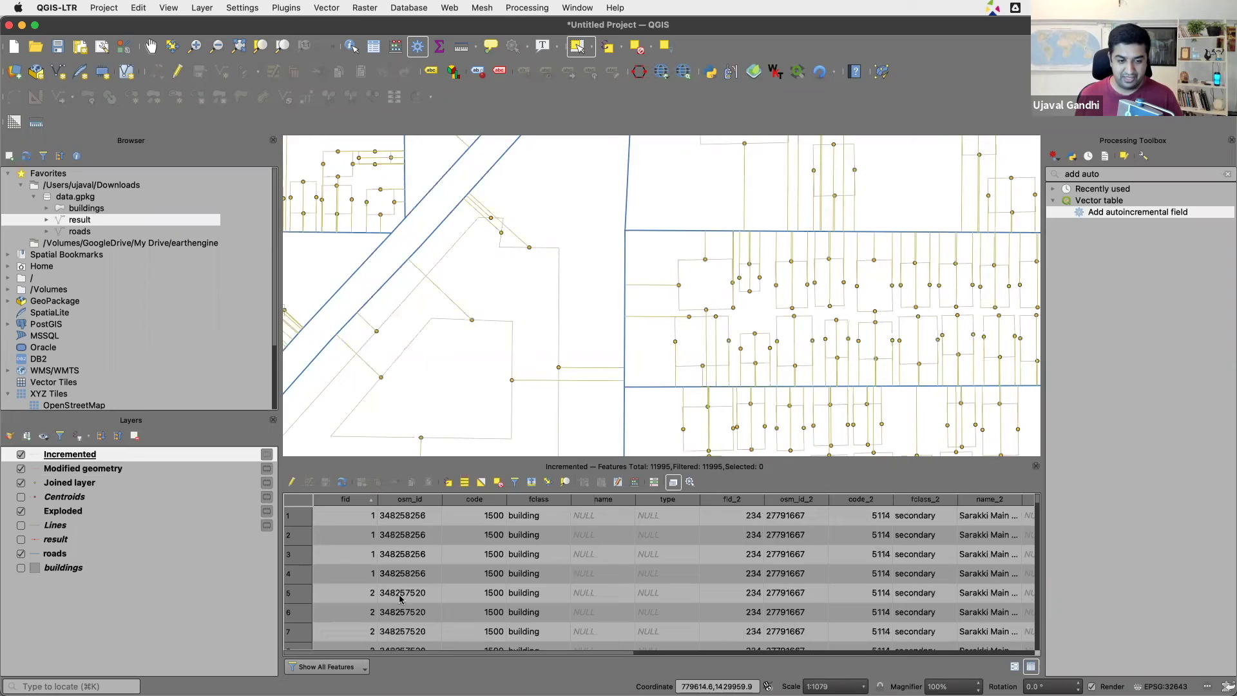
scroll(1005, 631, right, 10)
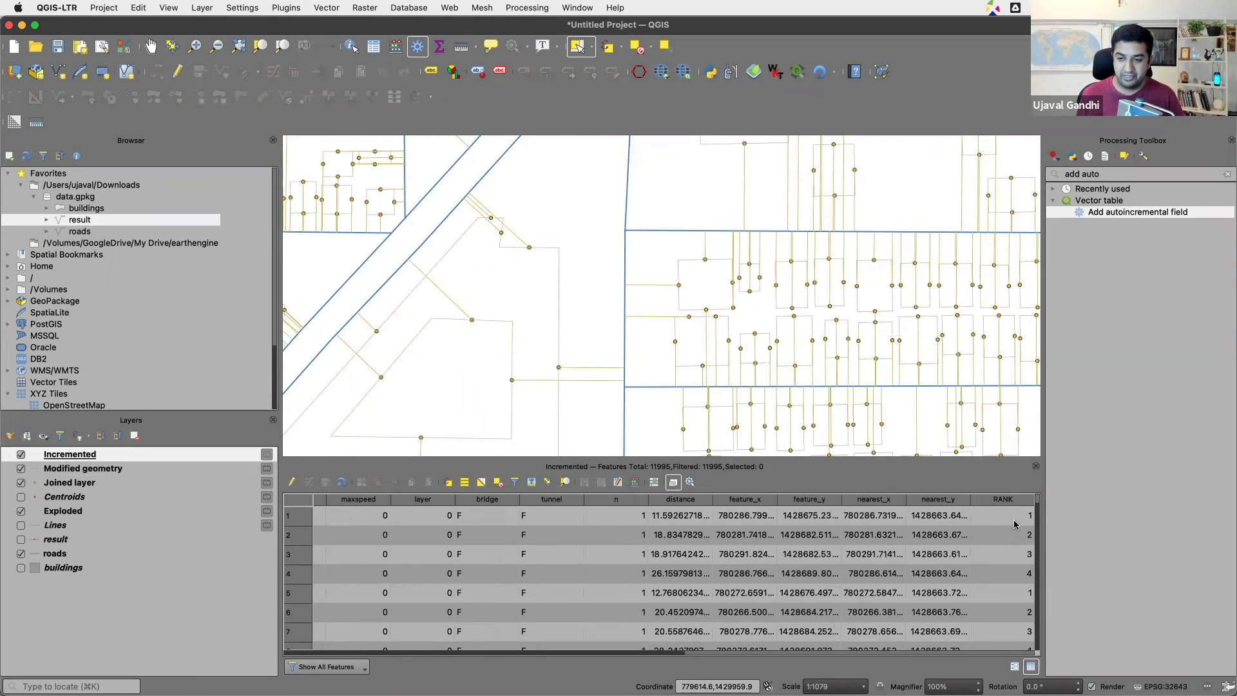
click(1017, 521)
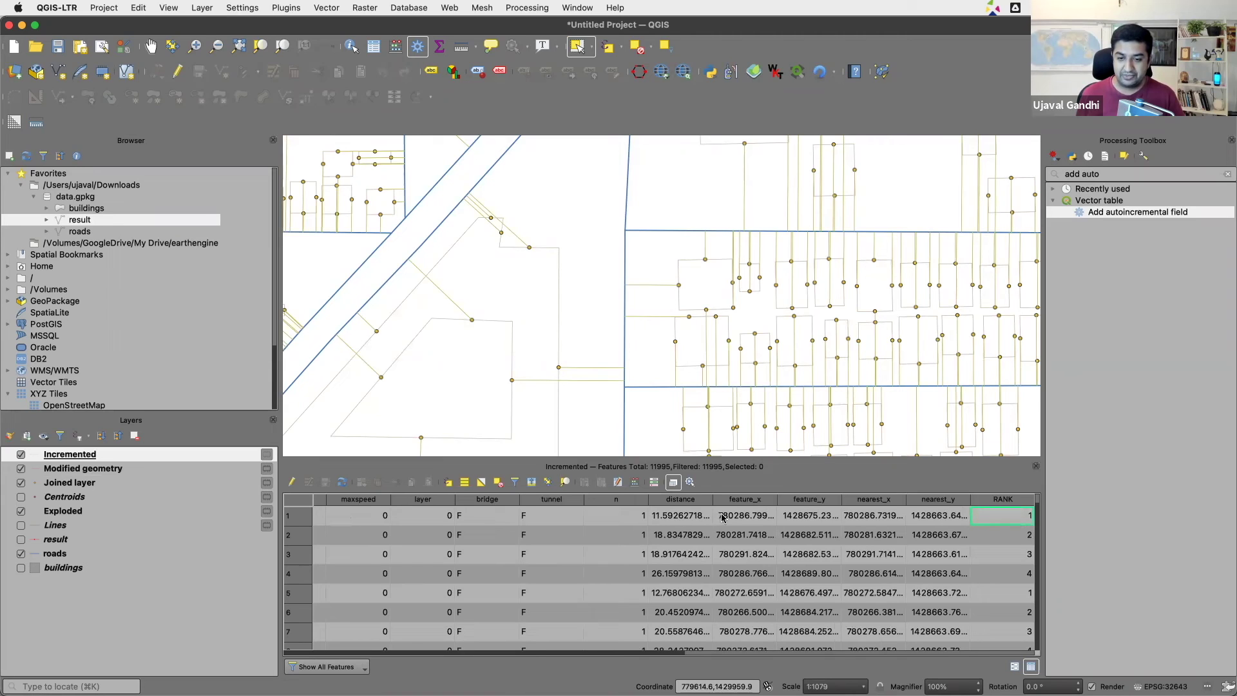
click(688, 515)
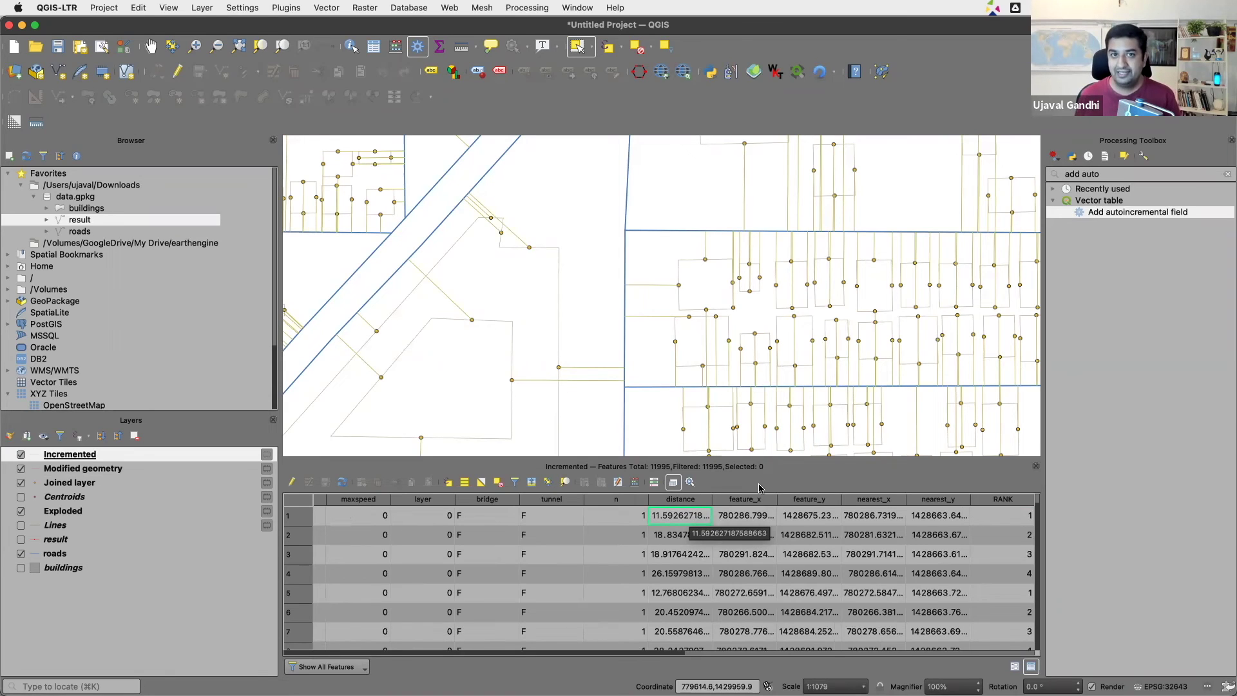
click(1106, 178)
Extract features of Incremented where RANK = 1 into an Extracted (attribute) layer.
text(e)
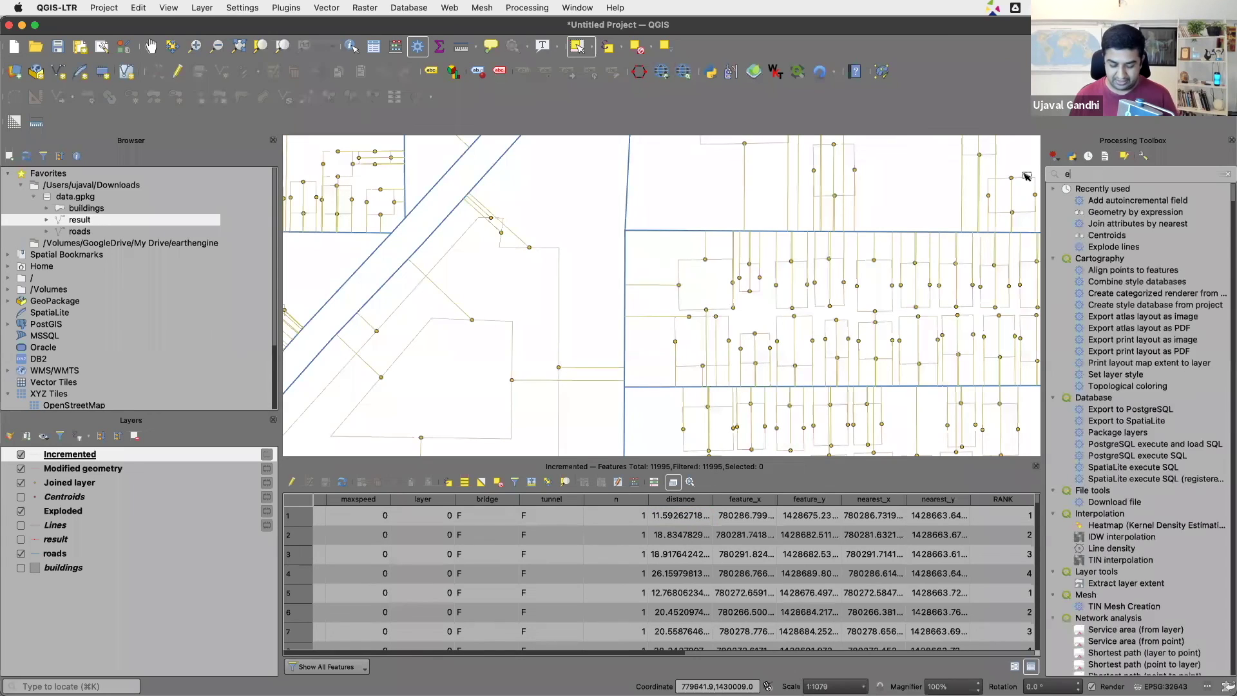
text(xtract by attr)
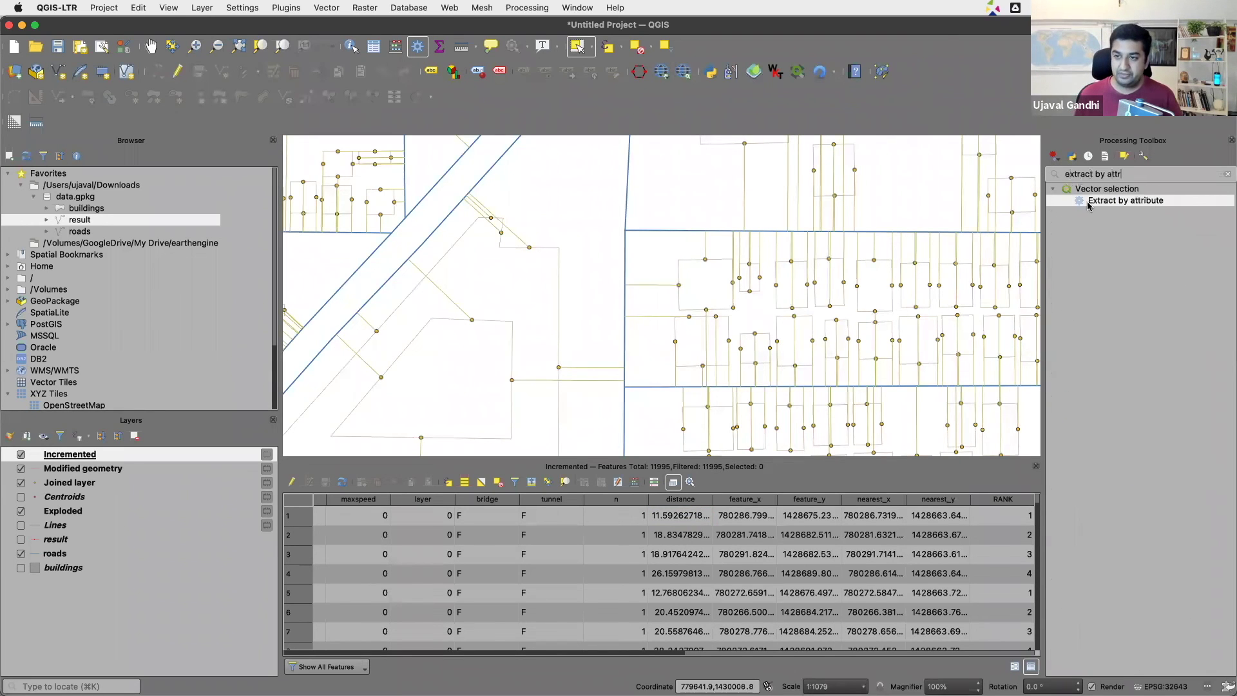
double_click(1095, 206)
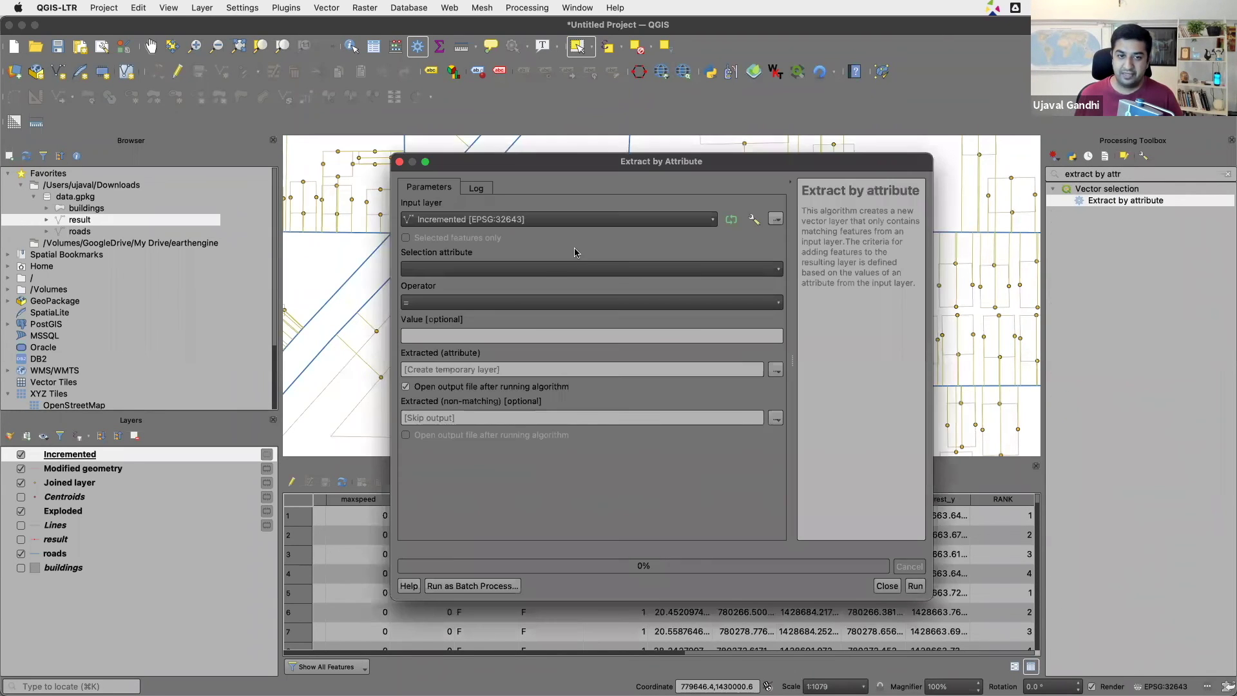
click(545, 268)
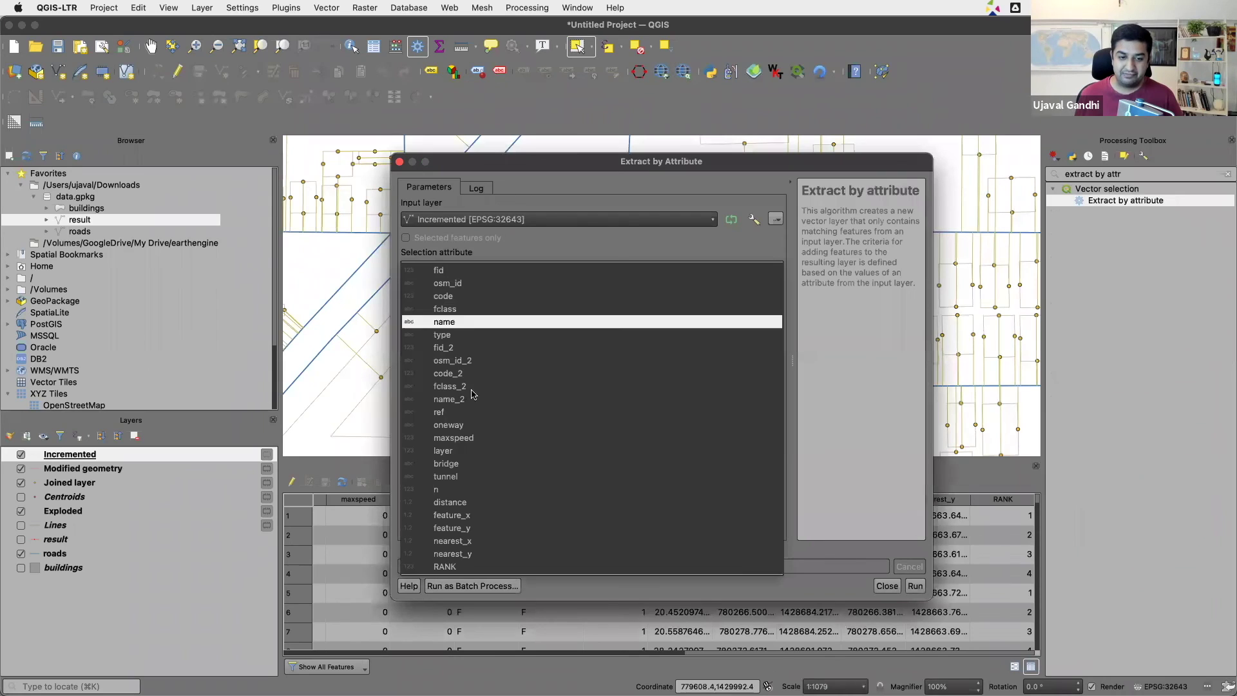
click(451, 567)
click(458, 335)
text(1)
click(916, 587)
click(825, 587)
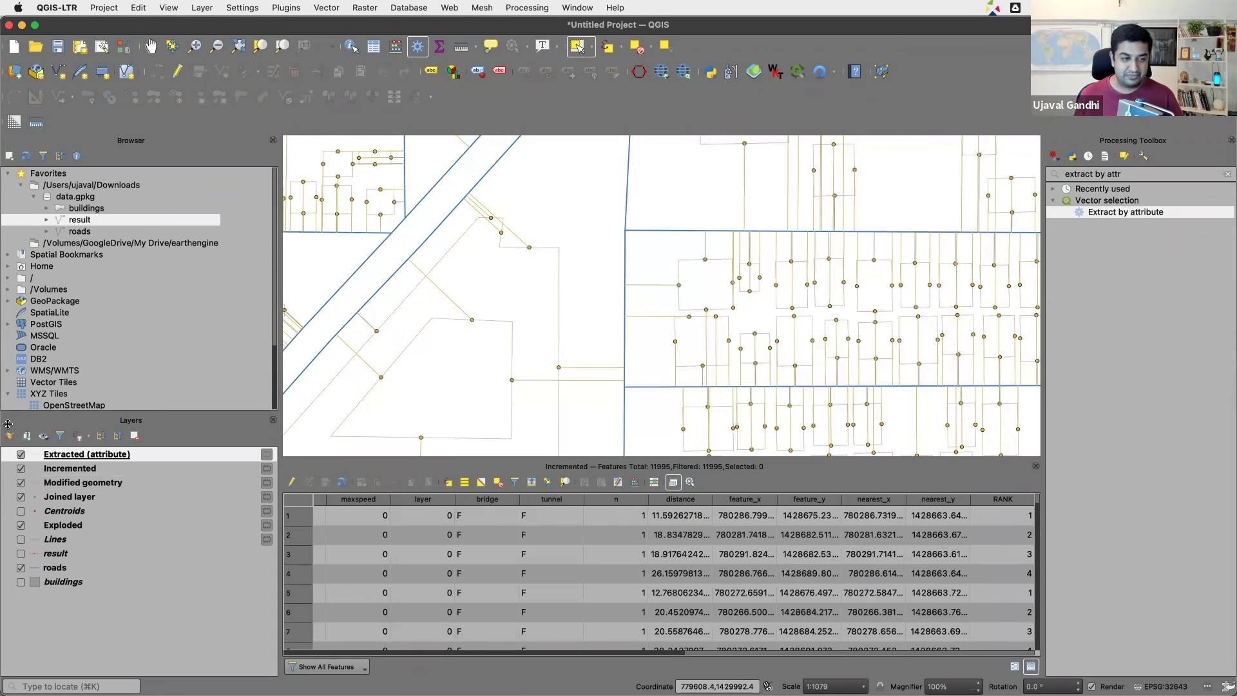
Hide the Incremented, Modified geometry, Joined and Exploded layers, show buildings, and zoom out.
click(21, 469)
click(21, 483)
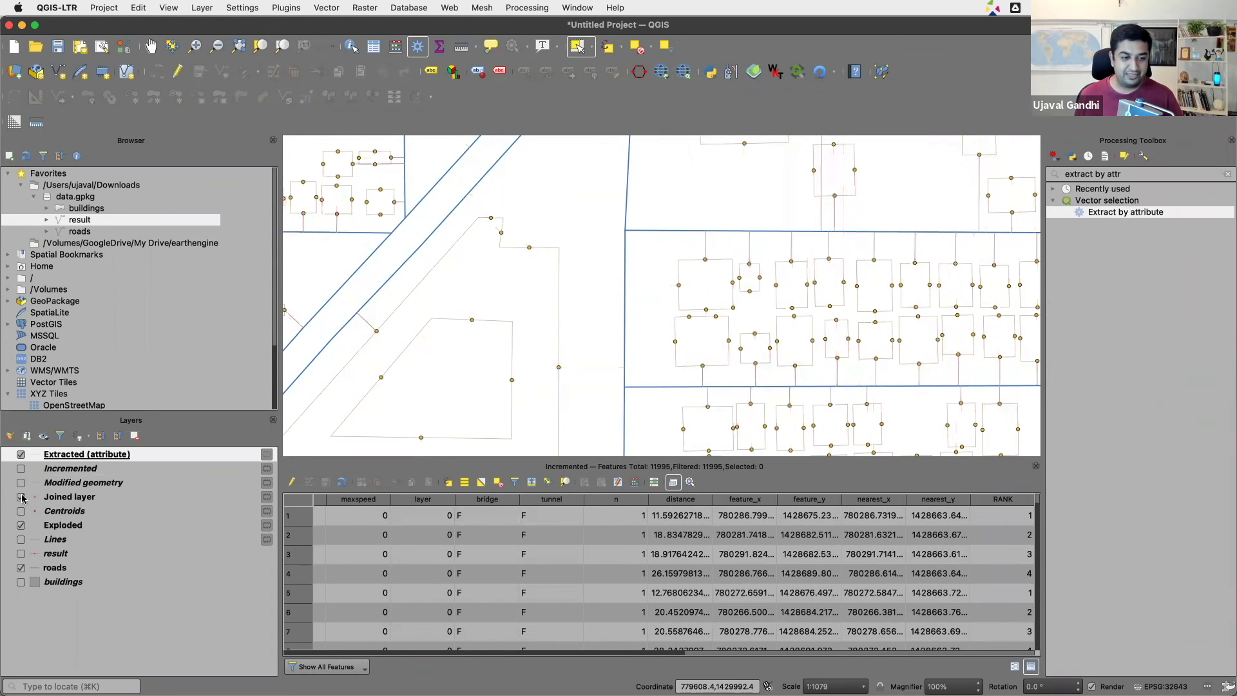
click(21, 497)
click(22, 526)
click(21, 582)
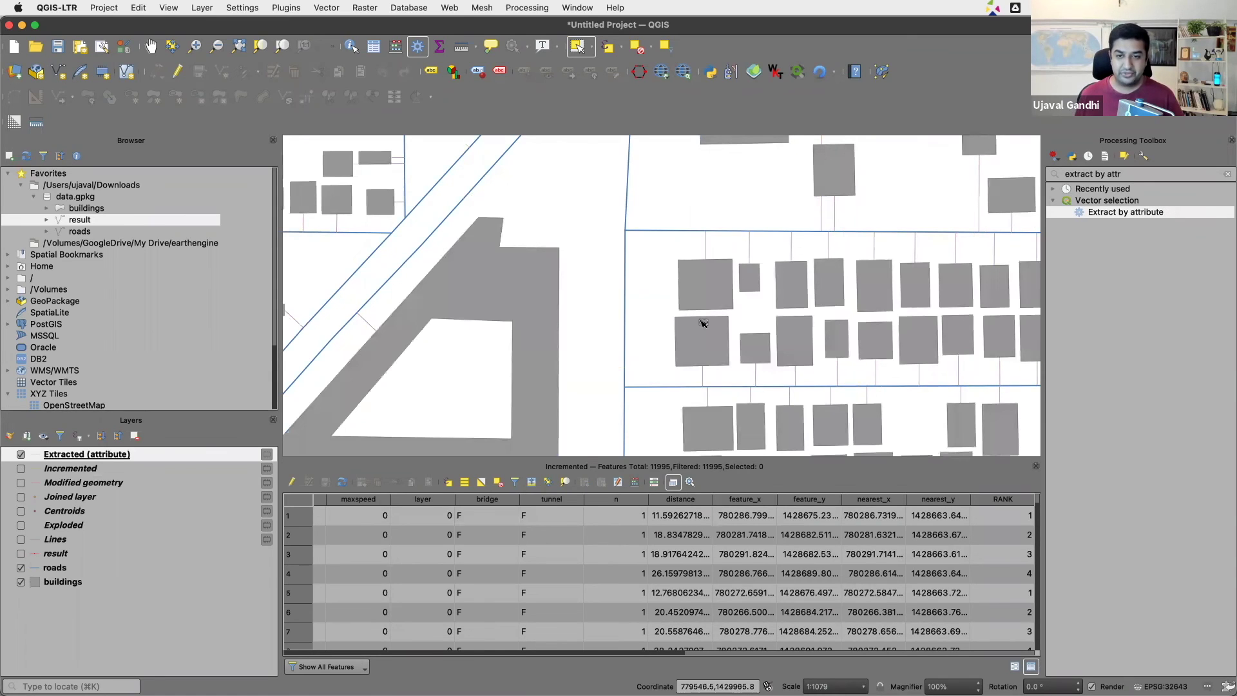
scroll(704, 324, down, 1)
scroll(583, 334, up, 1)
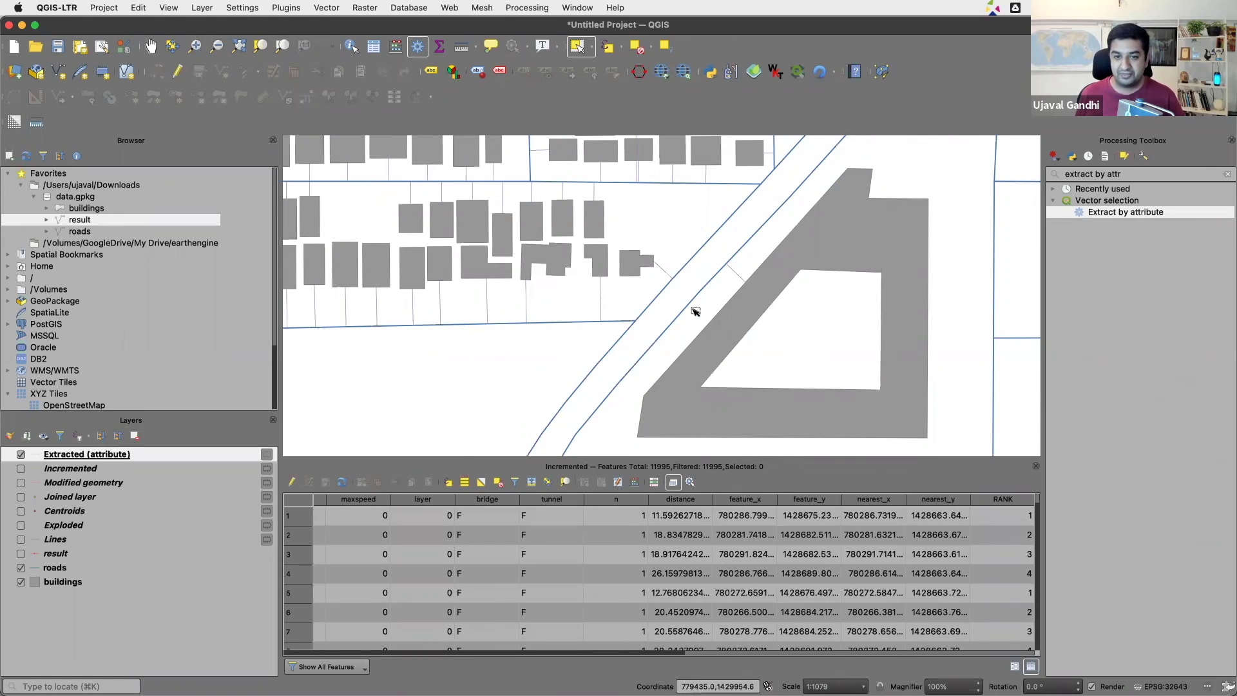
scroll(694, 310, down, 1)
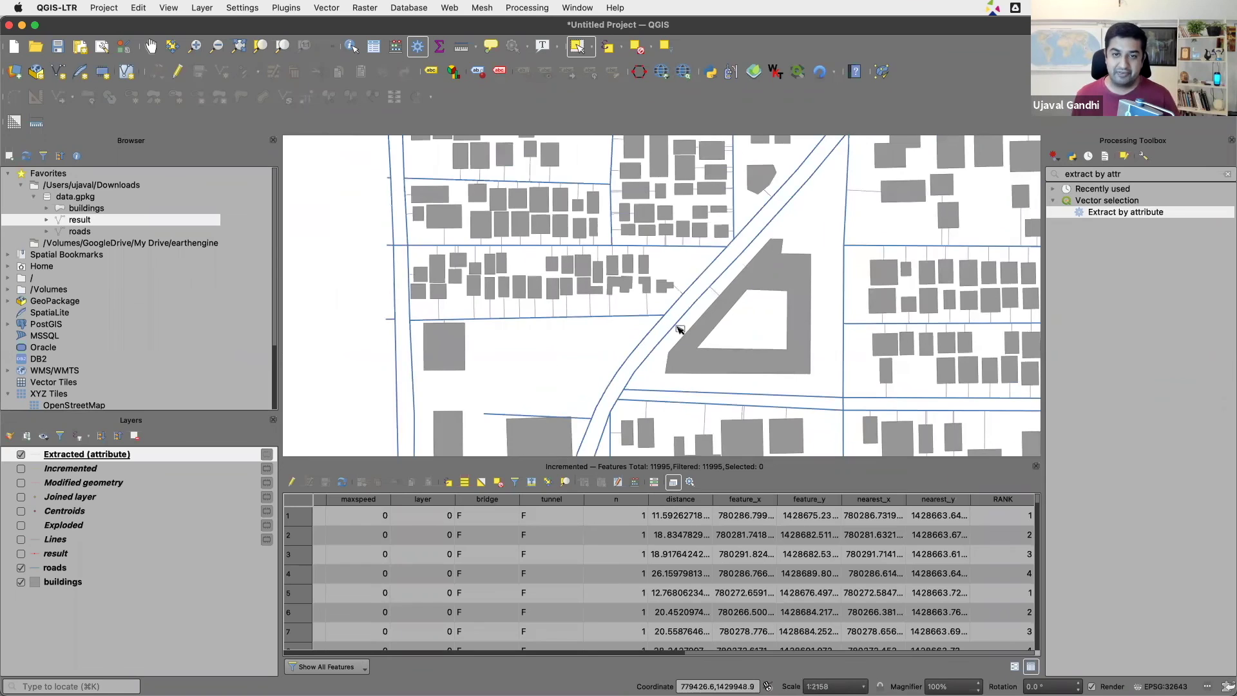
scroll(784, 326, down, 1)
drag(958, 343, 748, 257)
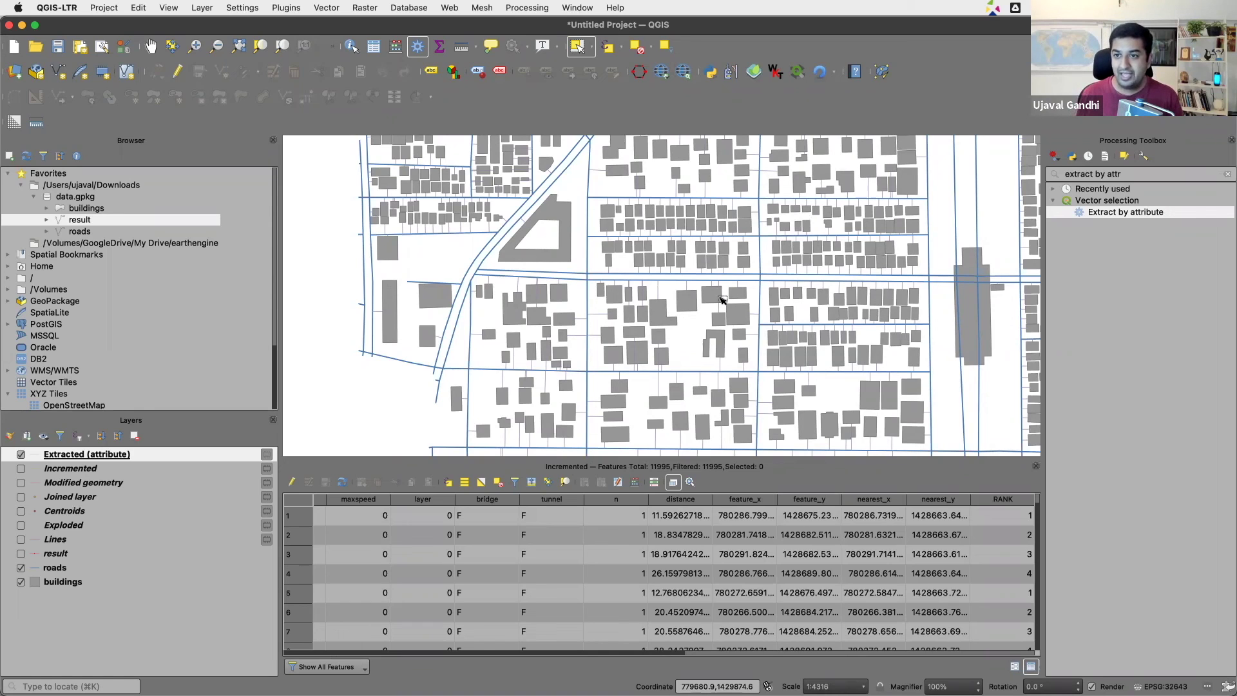
Open the Connect to Nearest Node model from Models in the Model Designer, then close it.
click(1227, 171)
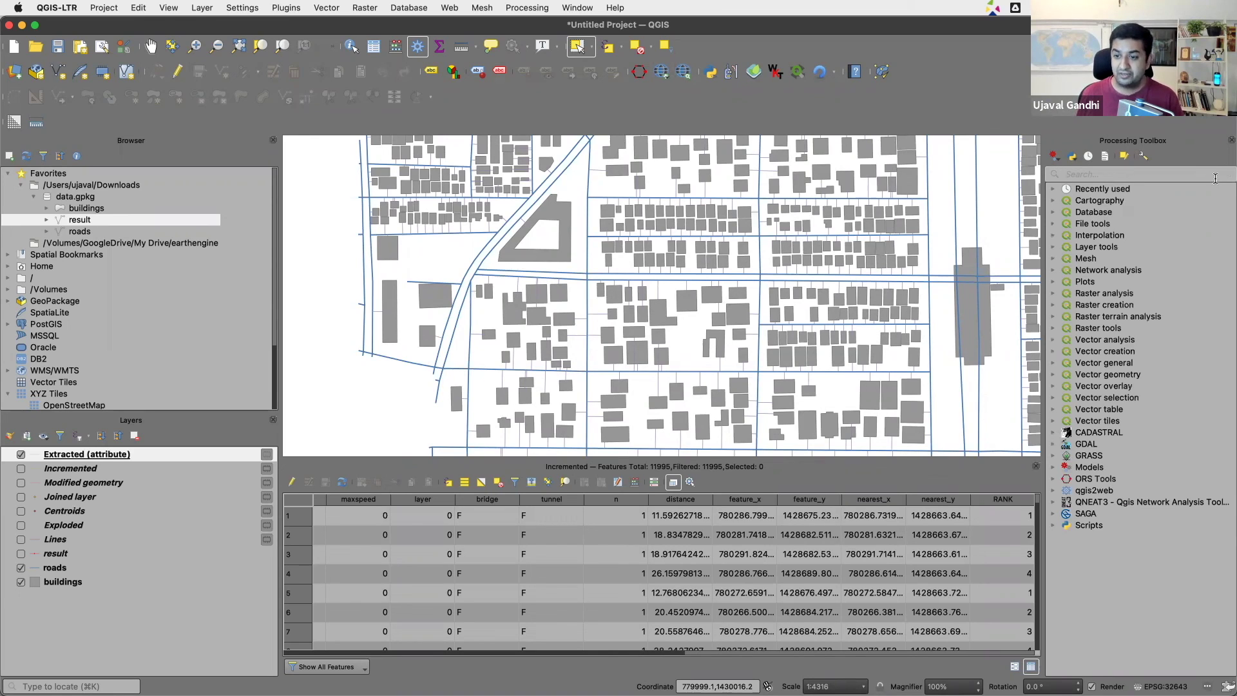
double_click(1109, 467)
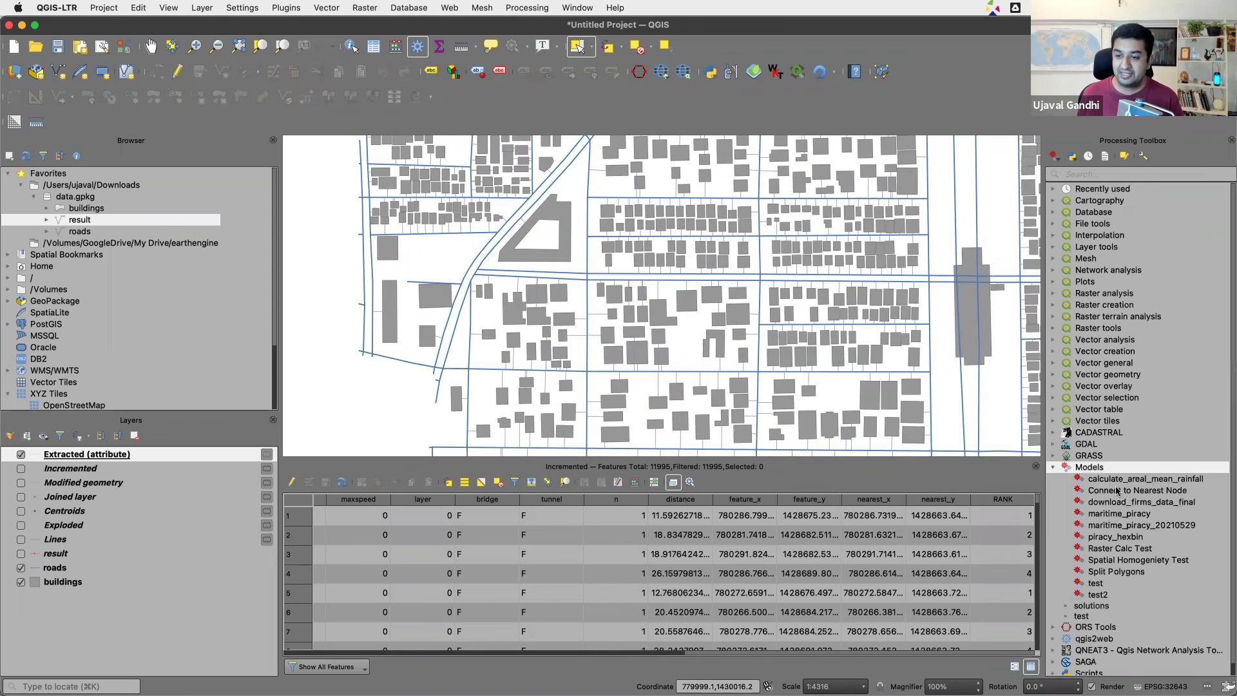
right_click(1119, 492)
key(Return)
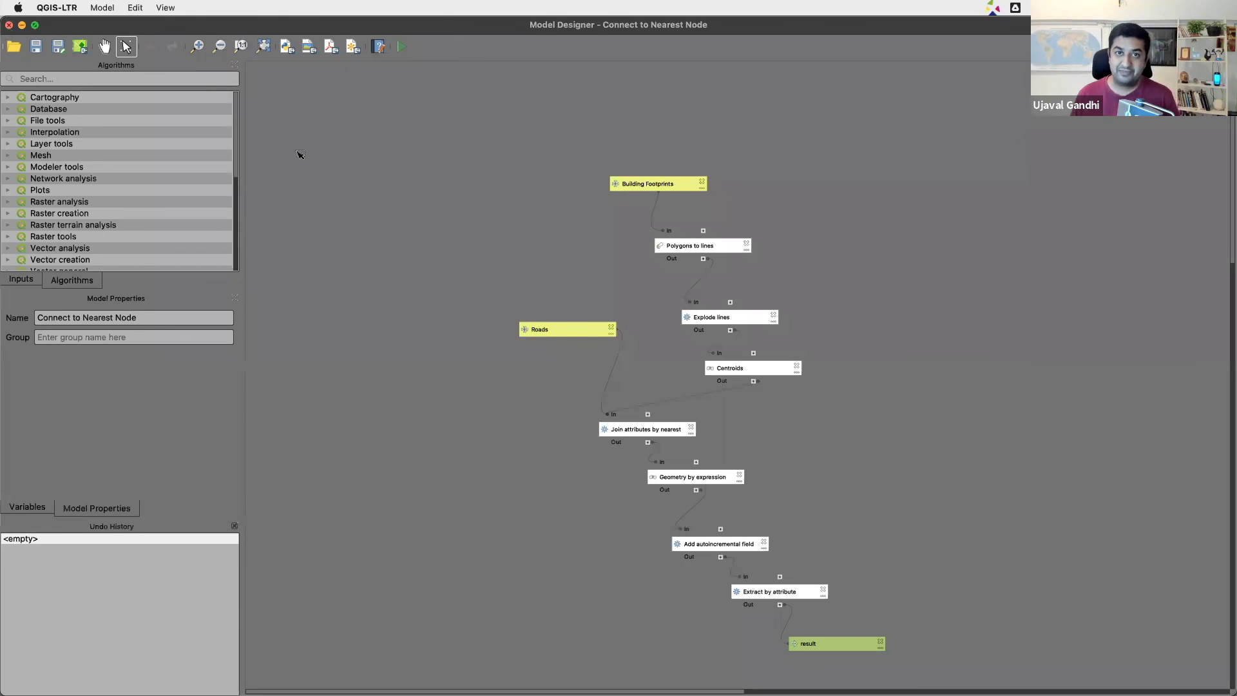
key(super+w)
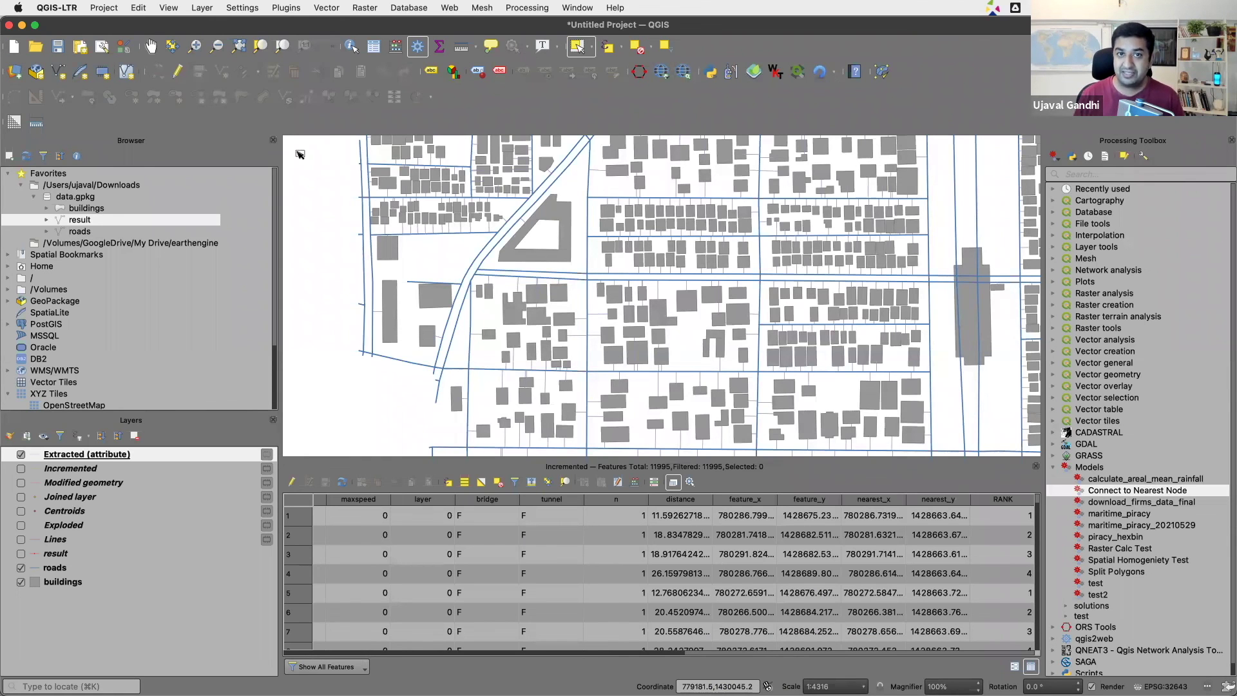